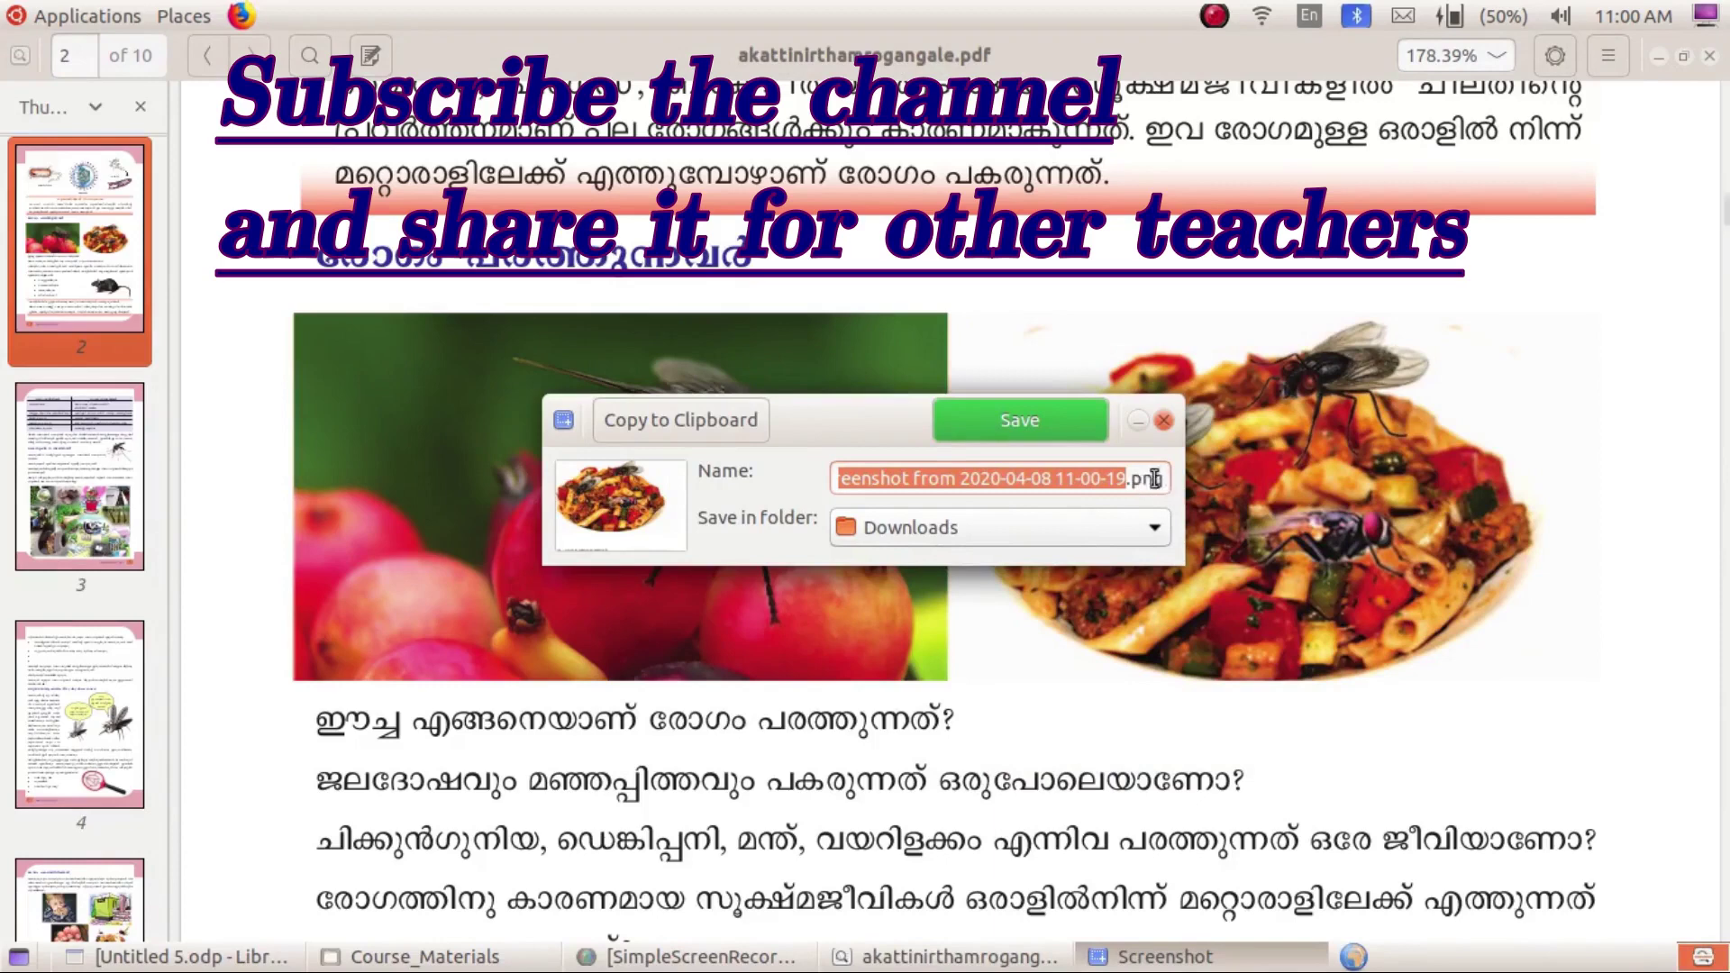
- Save the pasta plate screenshot to Downloads, then capture the fly-on-red-fruit picture as a selected area and save it there too
left_click(1041, 413)
left_click(82, 18)
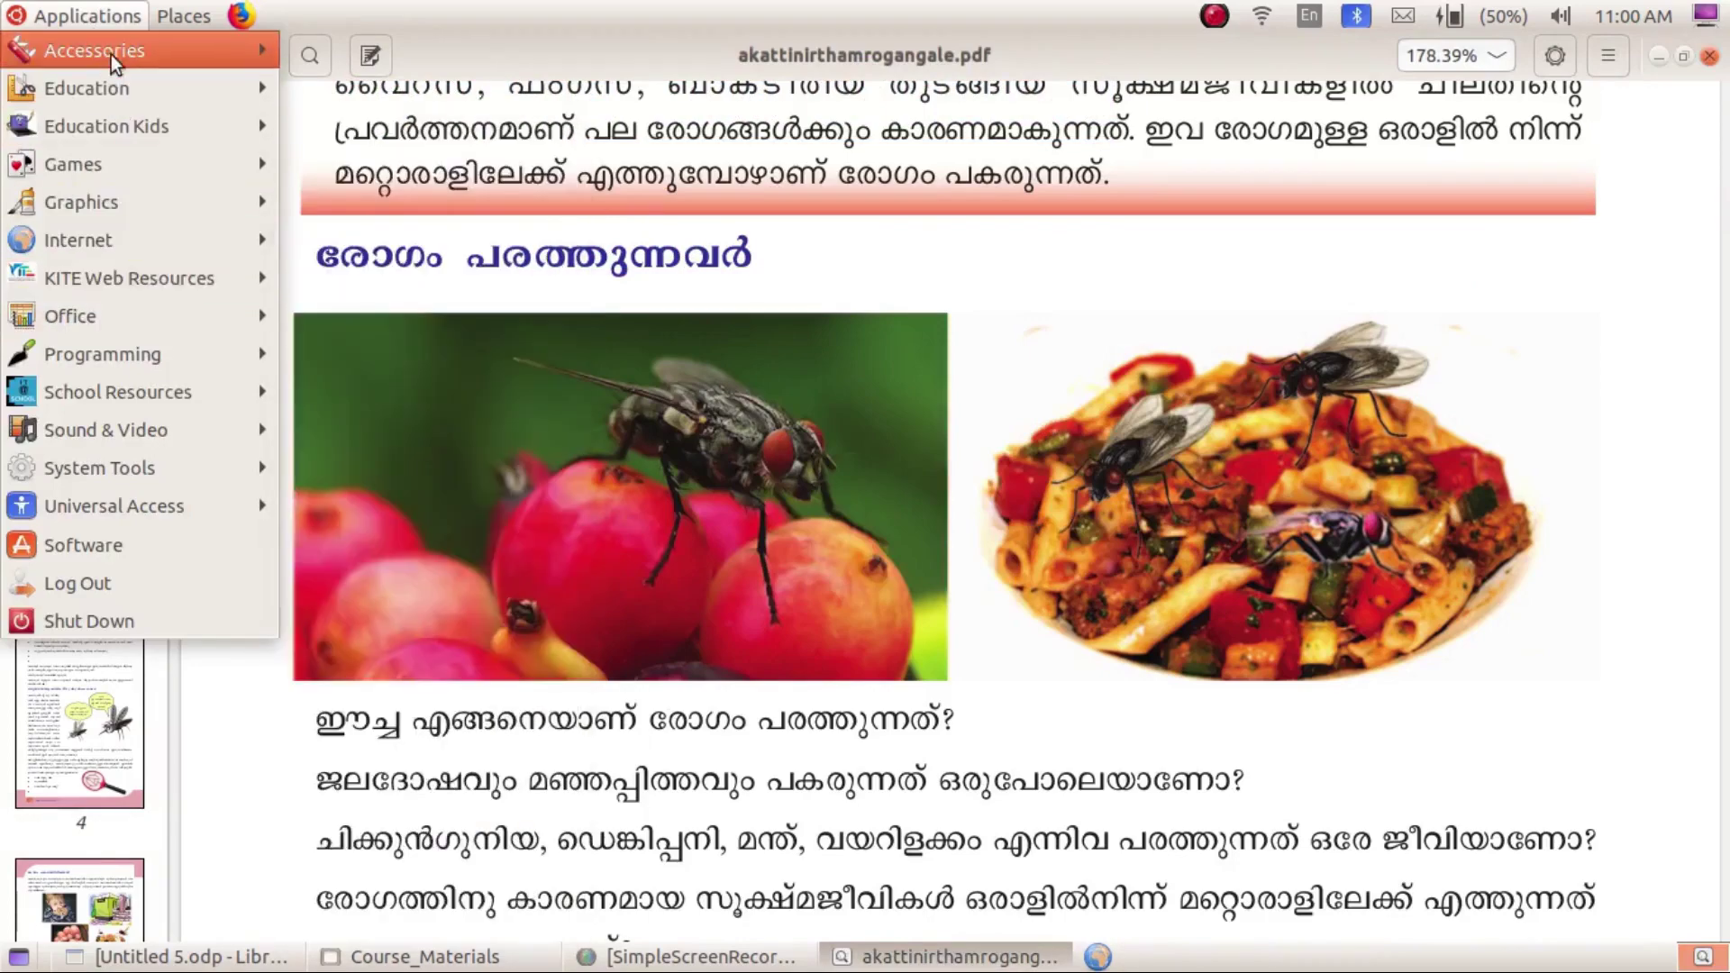
mouse_move(110, 54)
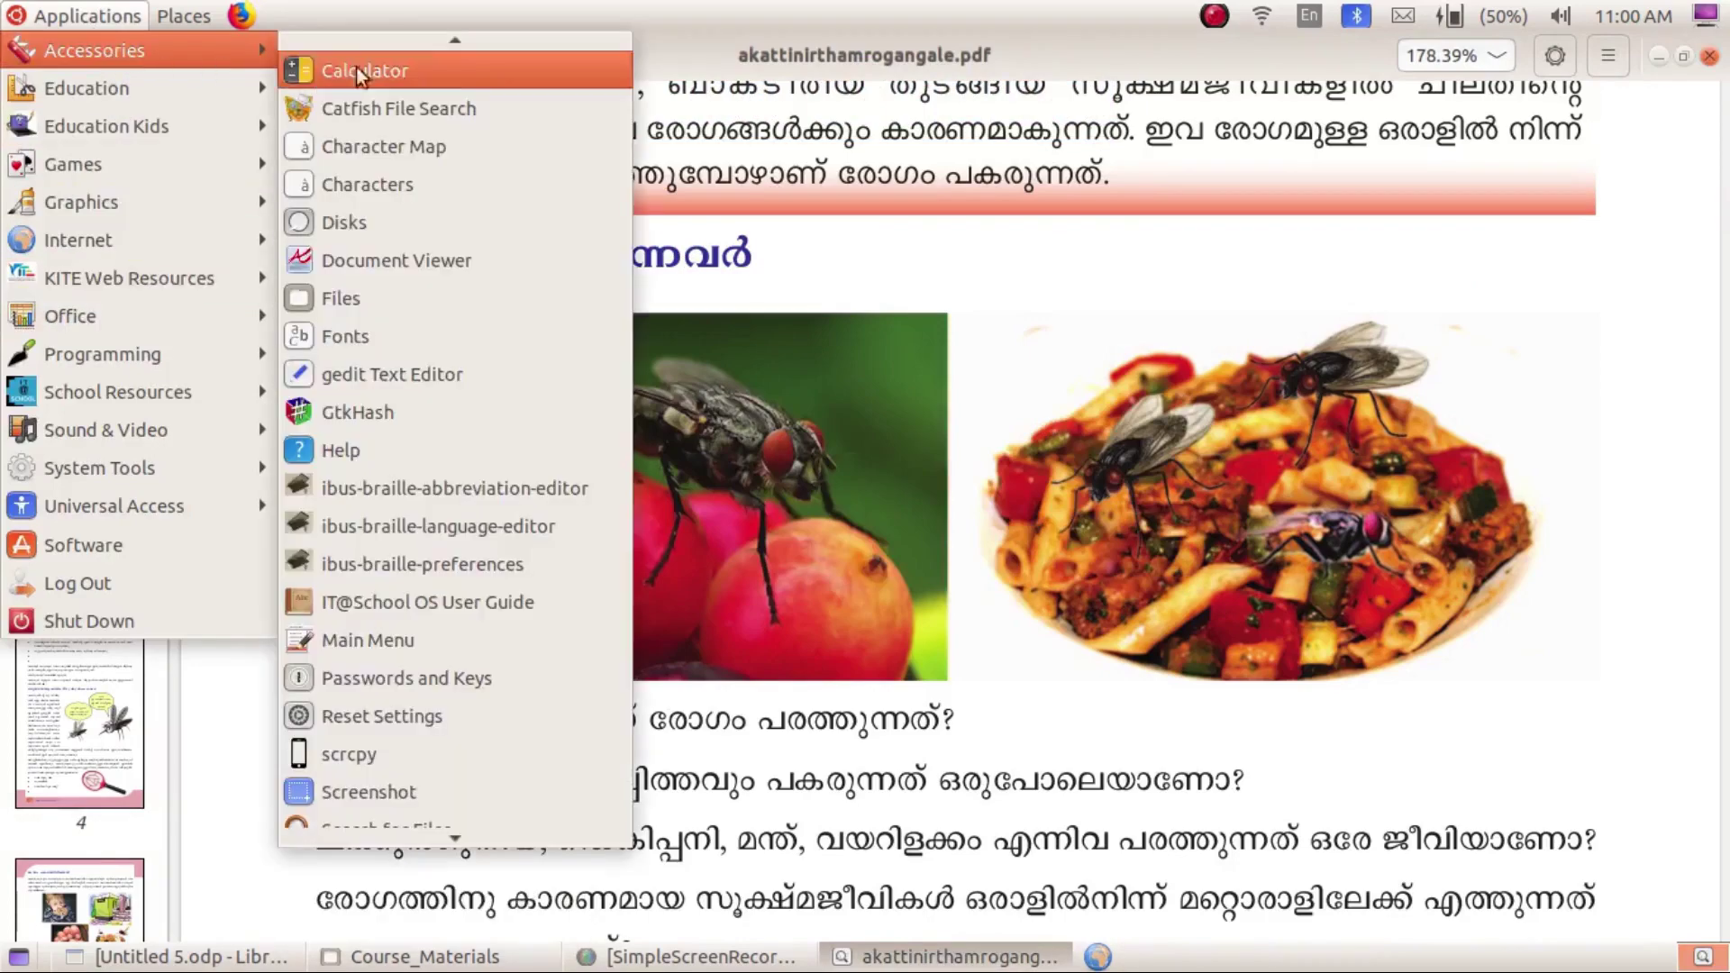
left_click(419, 791)
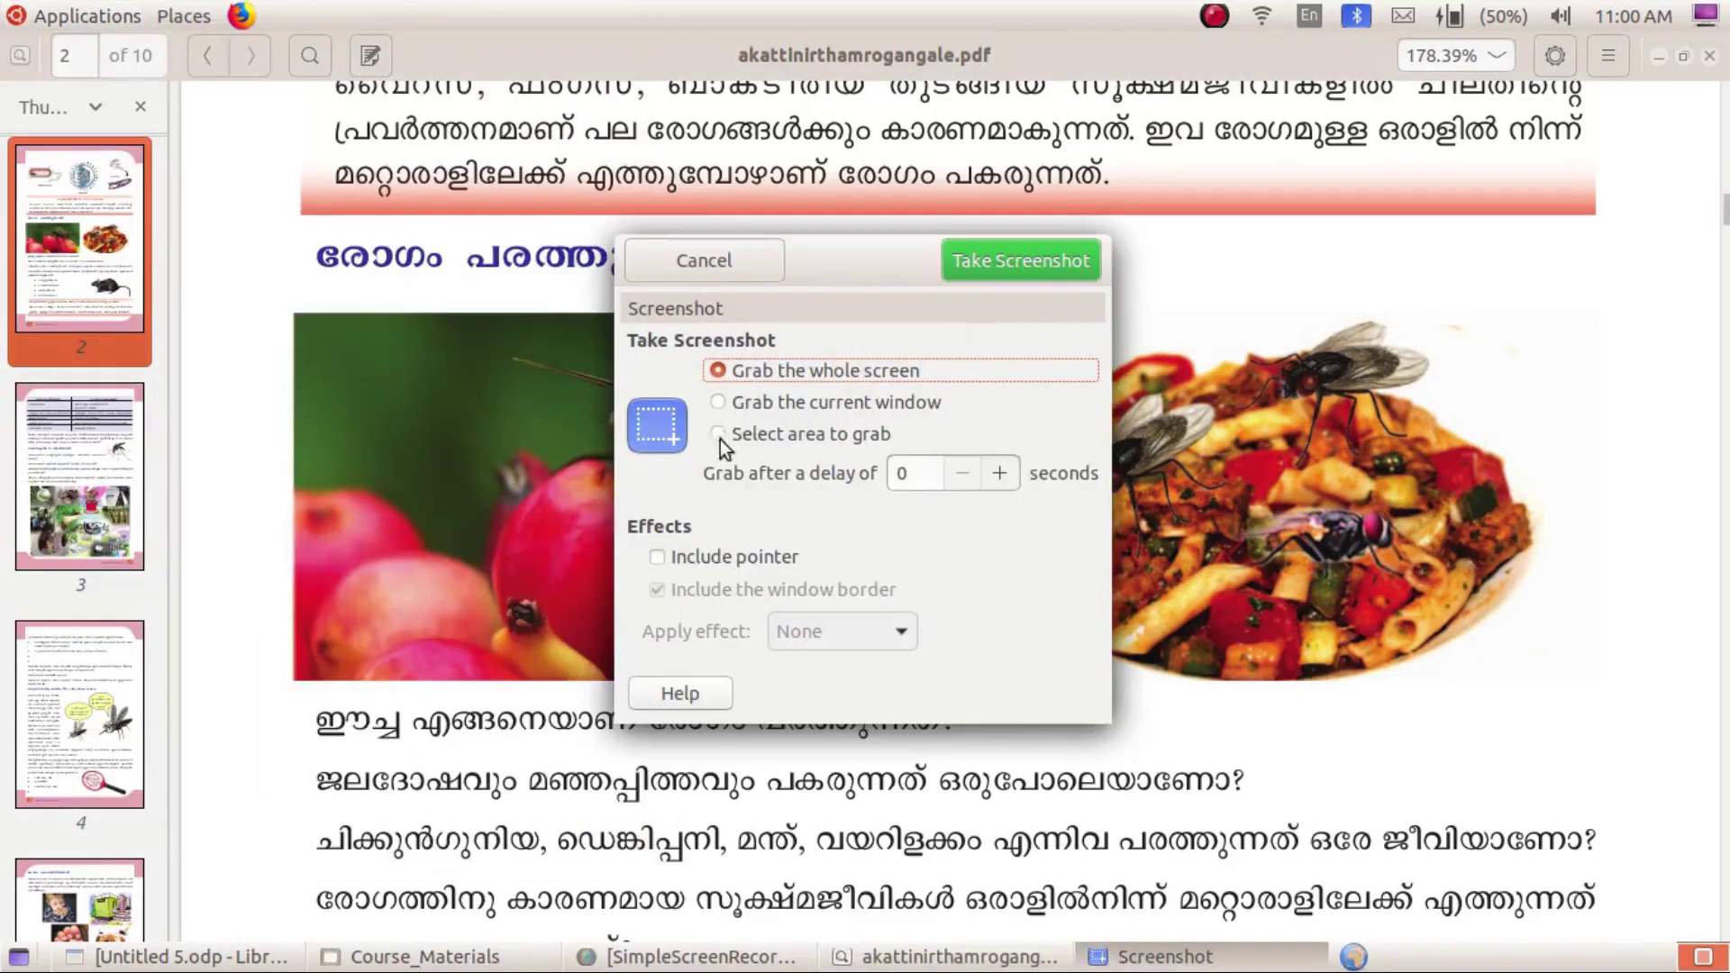
left_click(717, 434)
left_click(1036, 260)
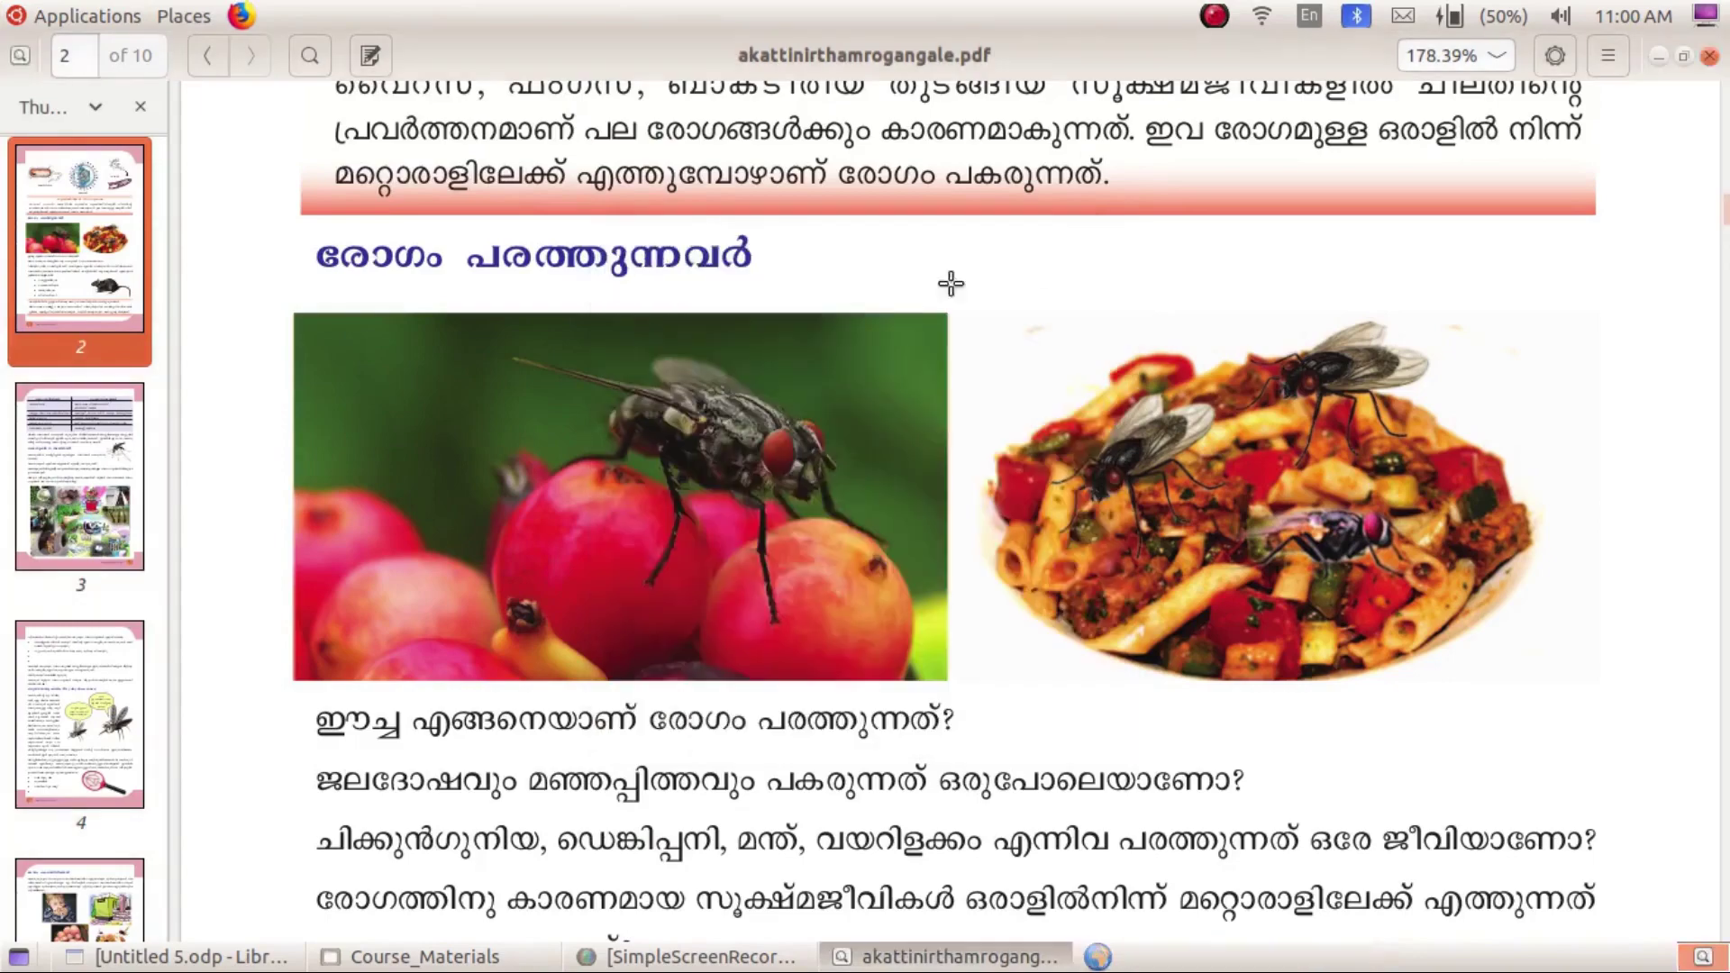
left_click_drag(289, 294, 964, 710)
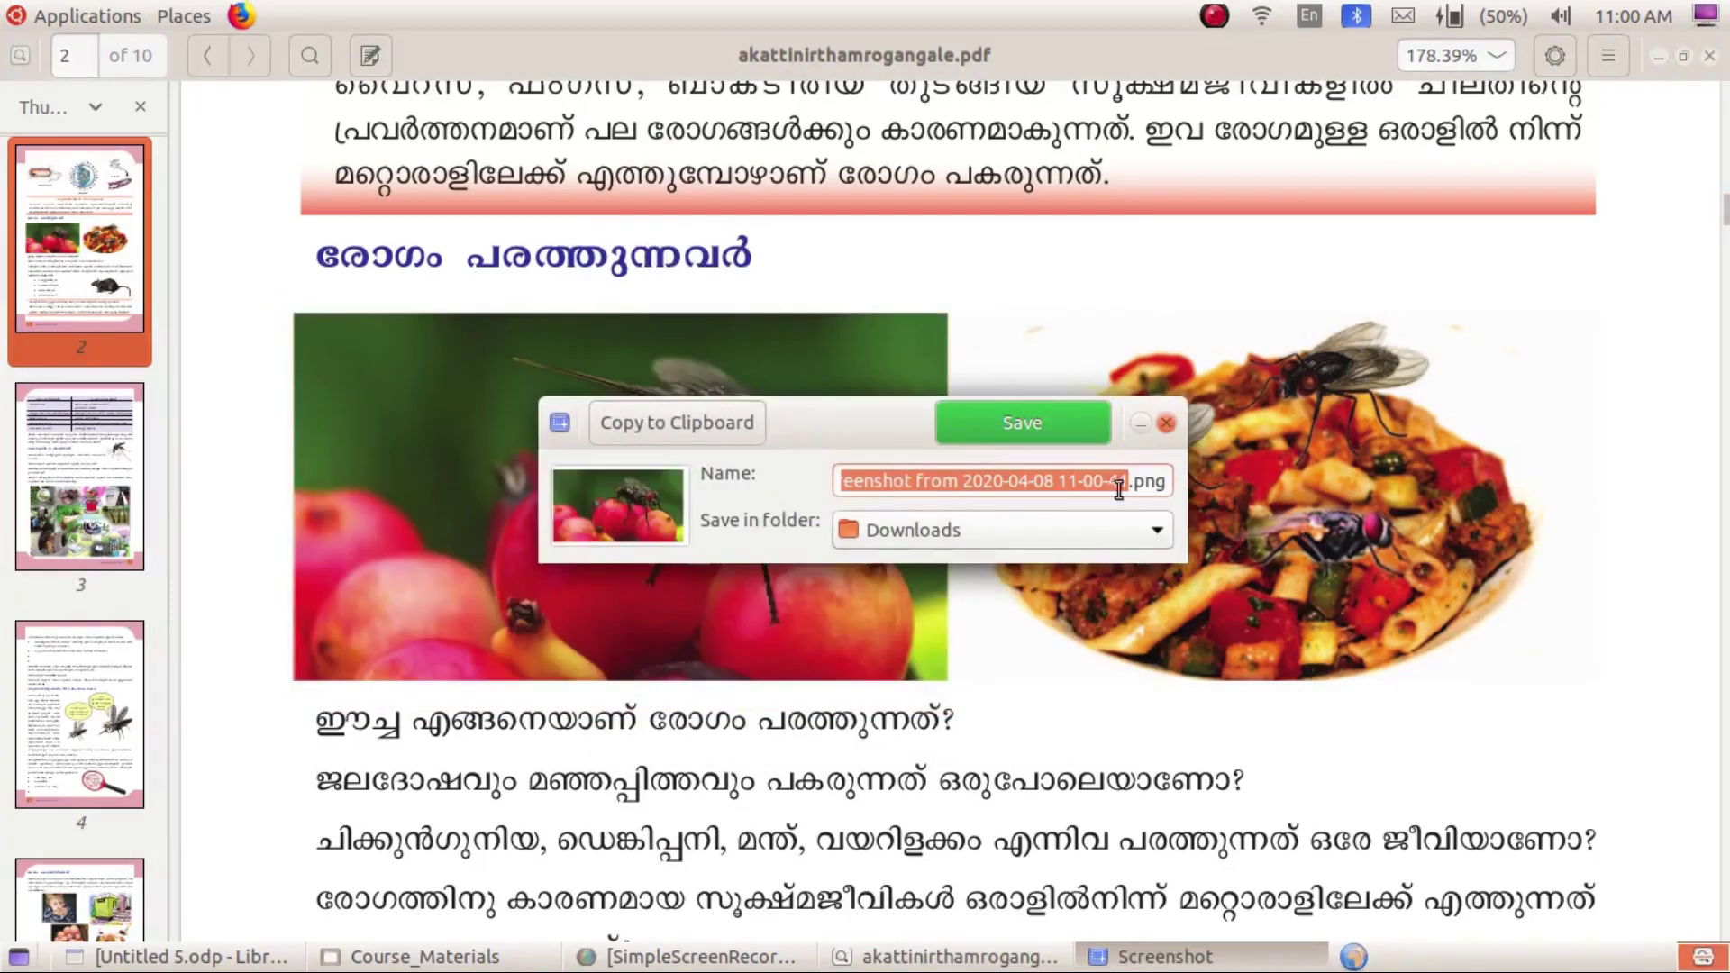
left_click(1038, 425)
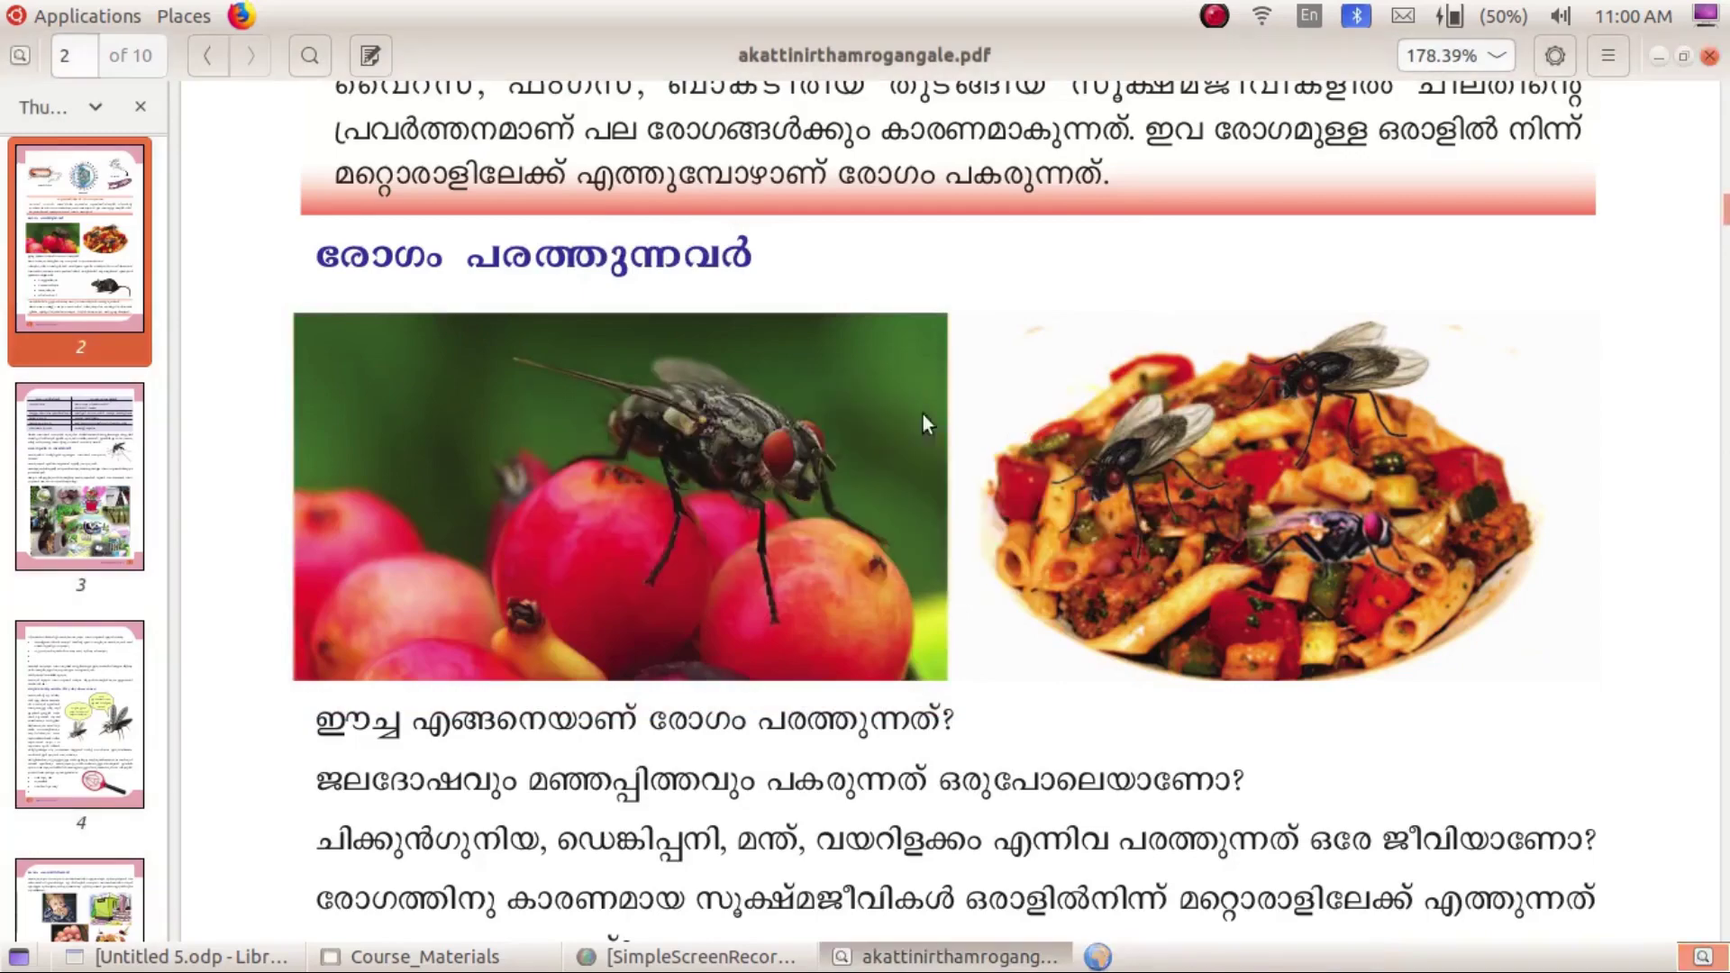
- Look through the PDF from page 5 past page 7 for further pictures
left_click(79, 20)
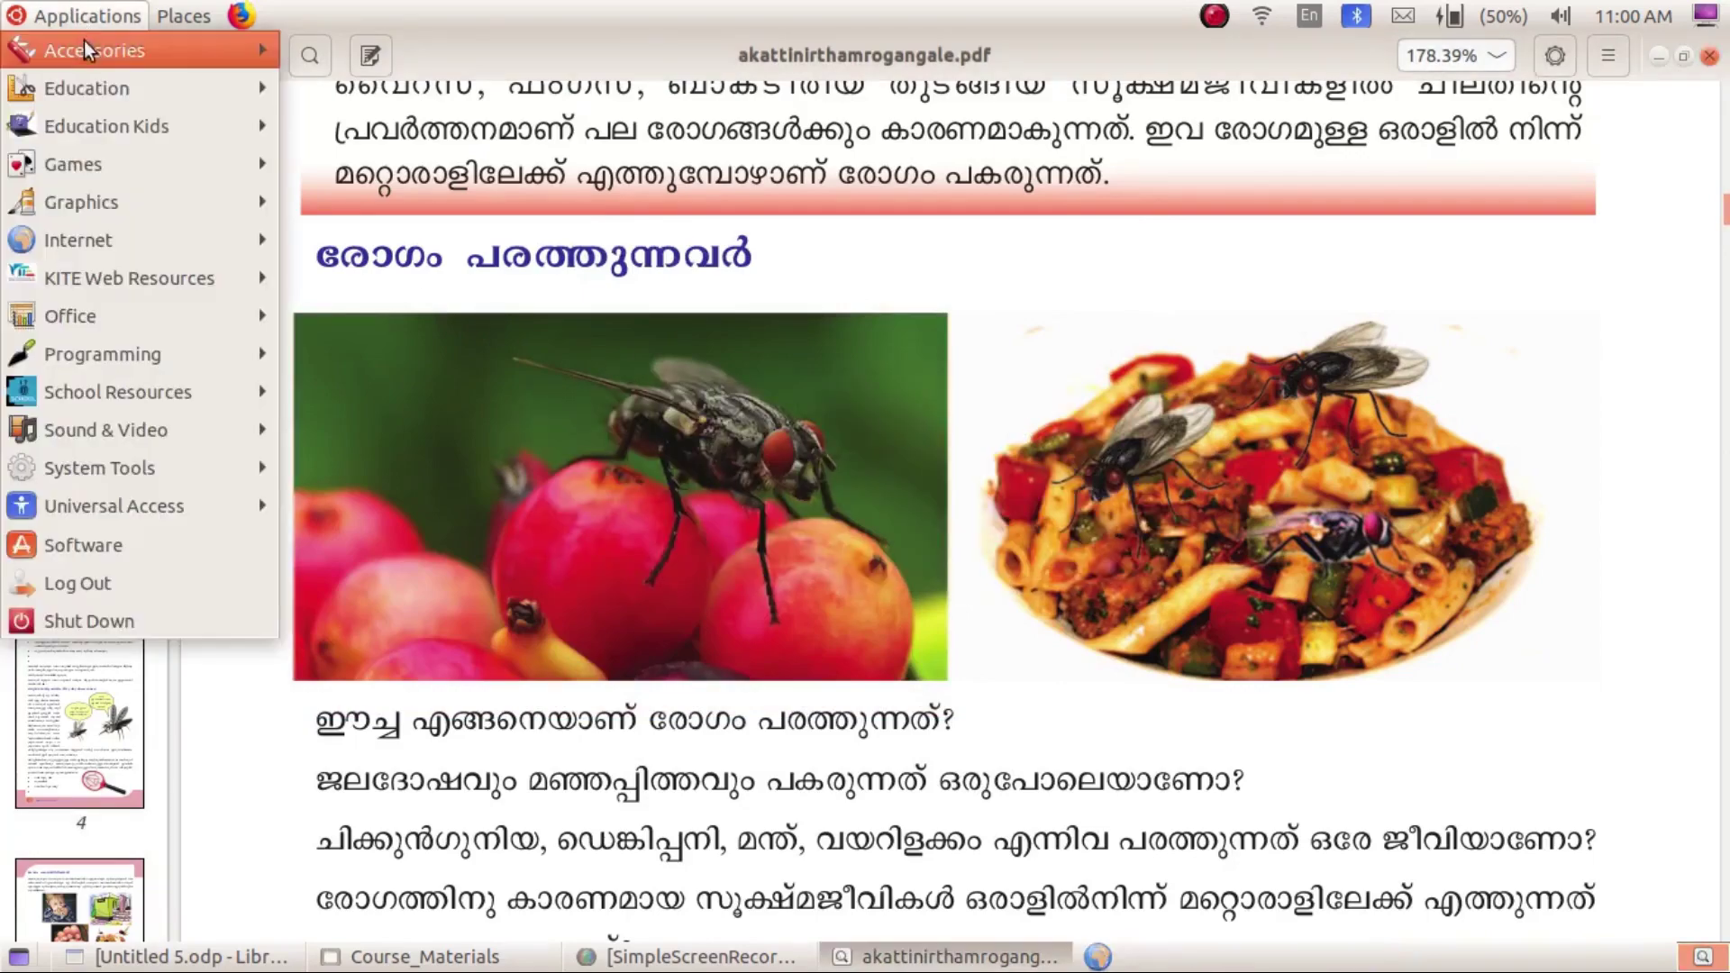
mouse_move(242, 56)
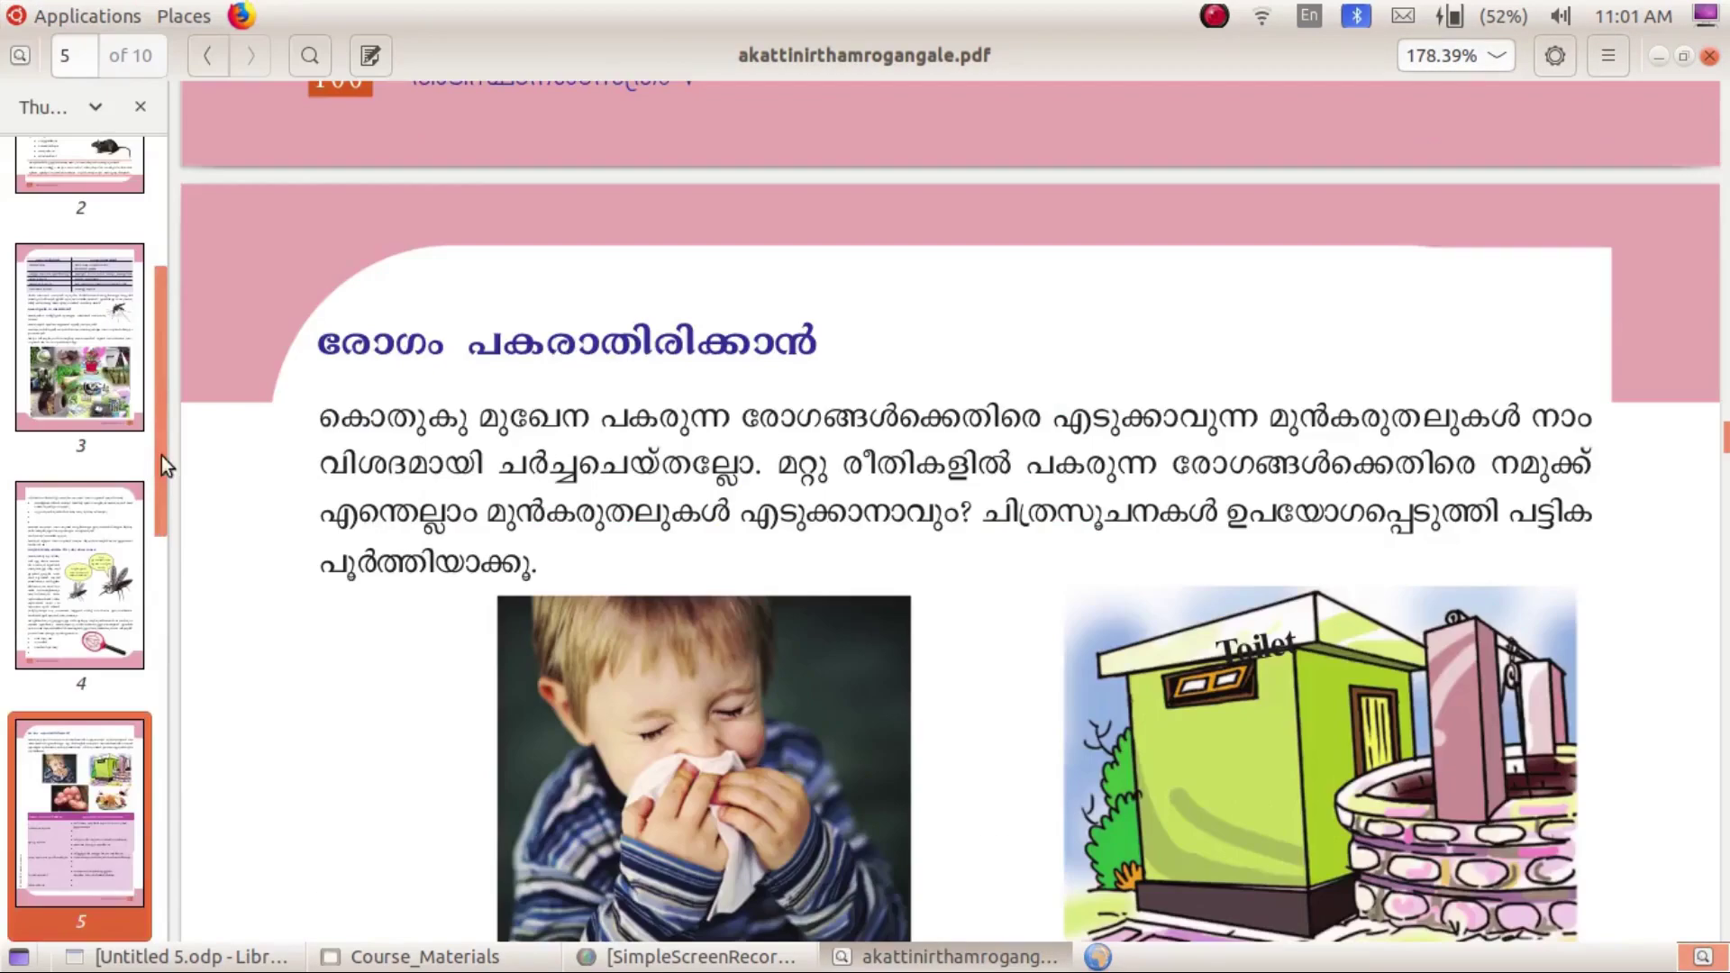
left_click_drag(160, 456, 149, 715)
left_click(101, 613)
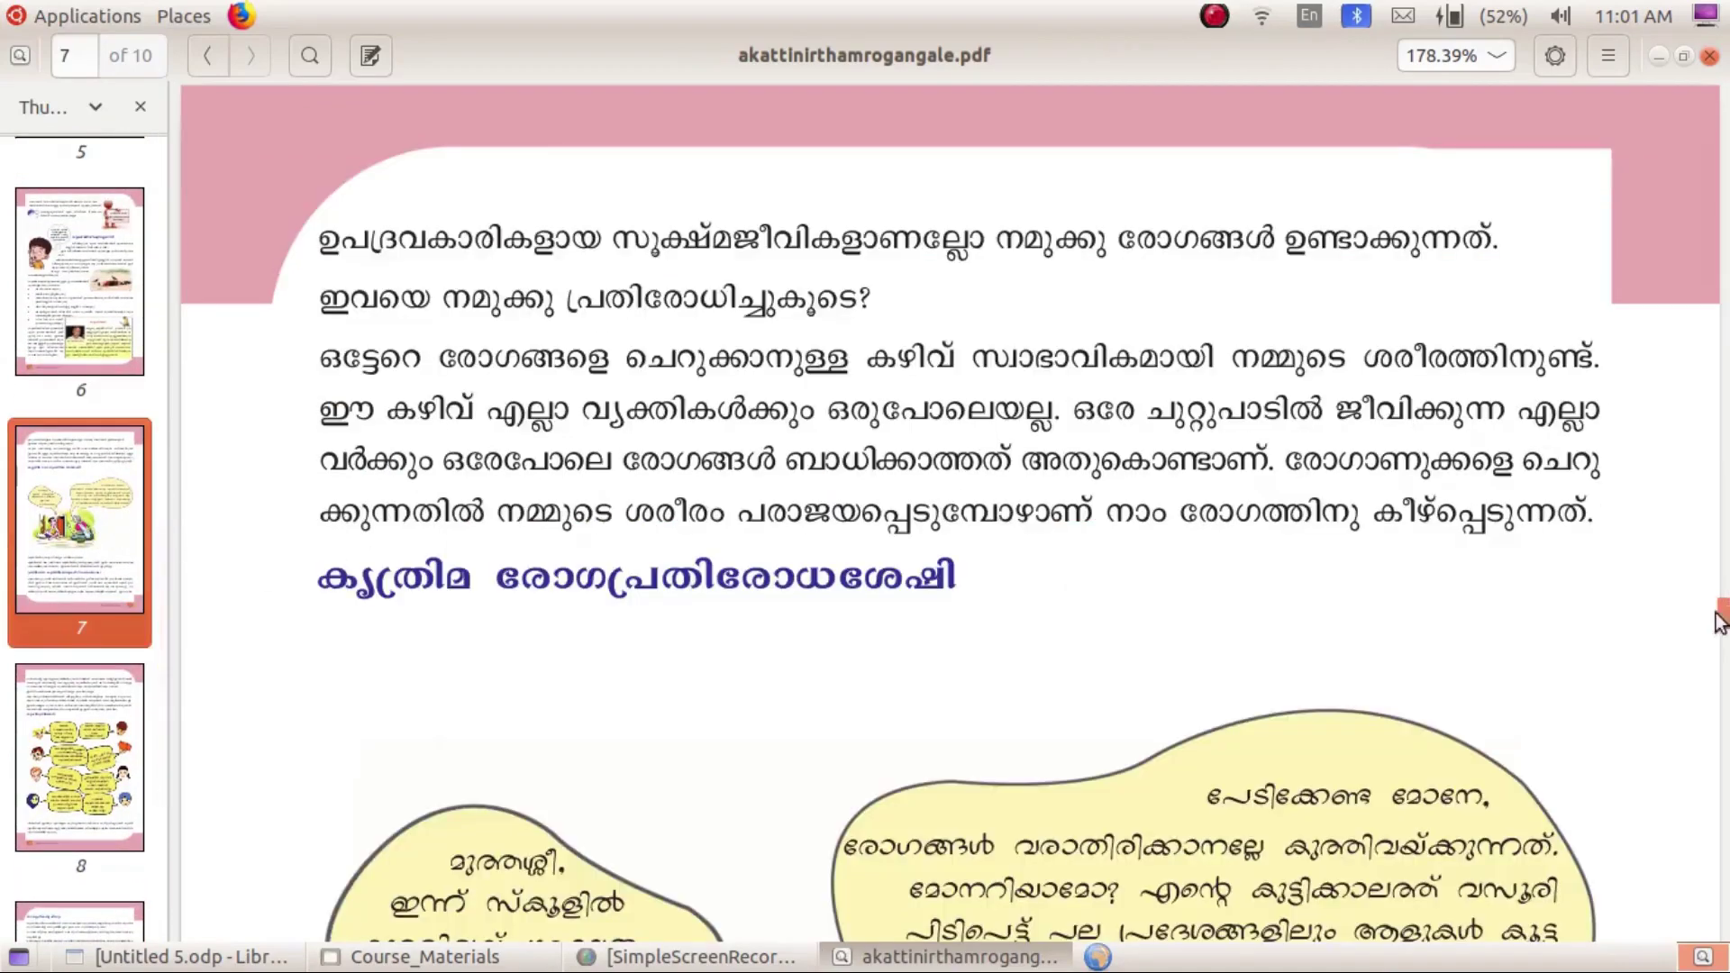
left_click_drag(1722, 615, 1722, 739)
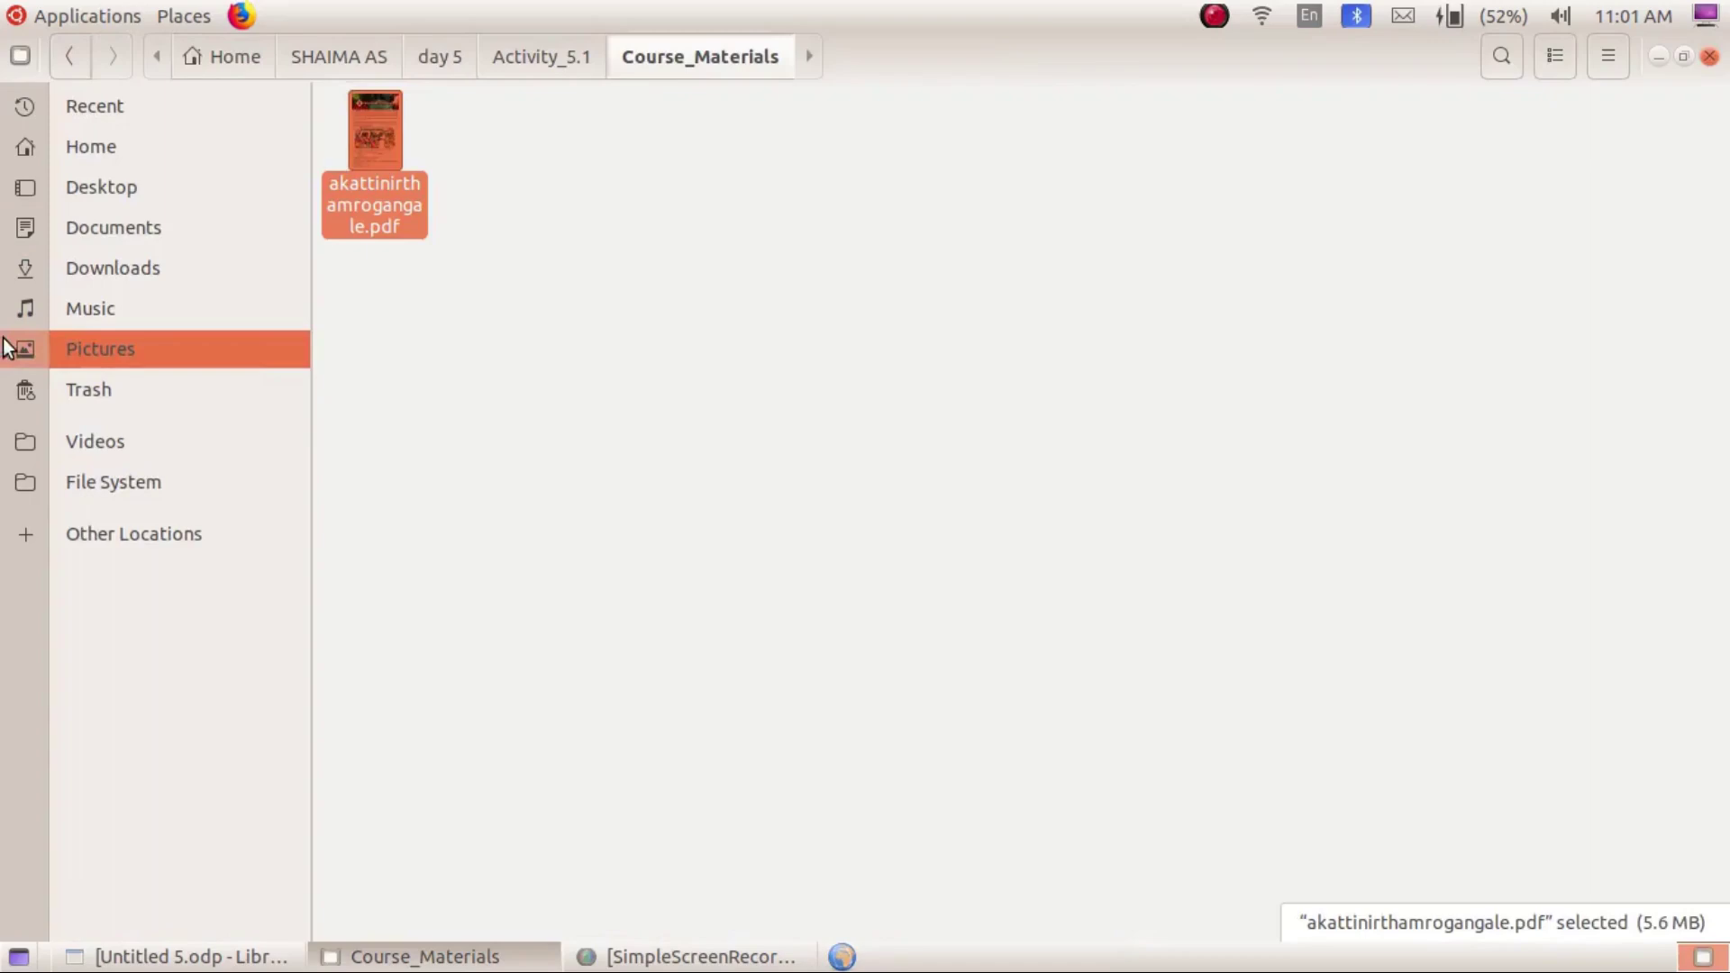
- Create a new folder named pic2 in Downloads
left_click(170, 267)
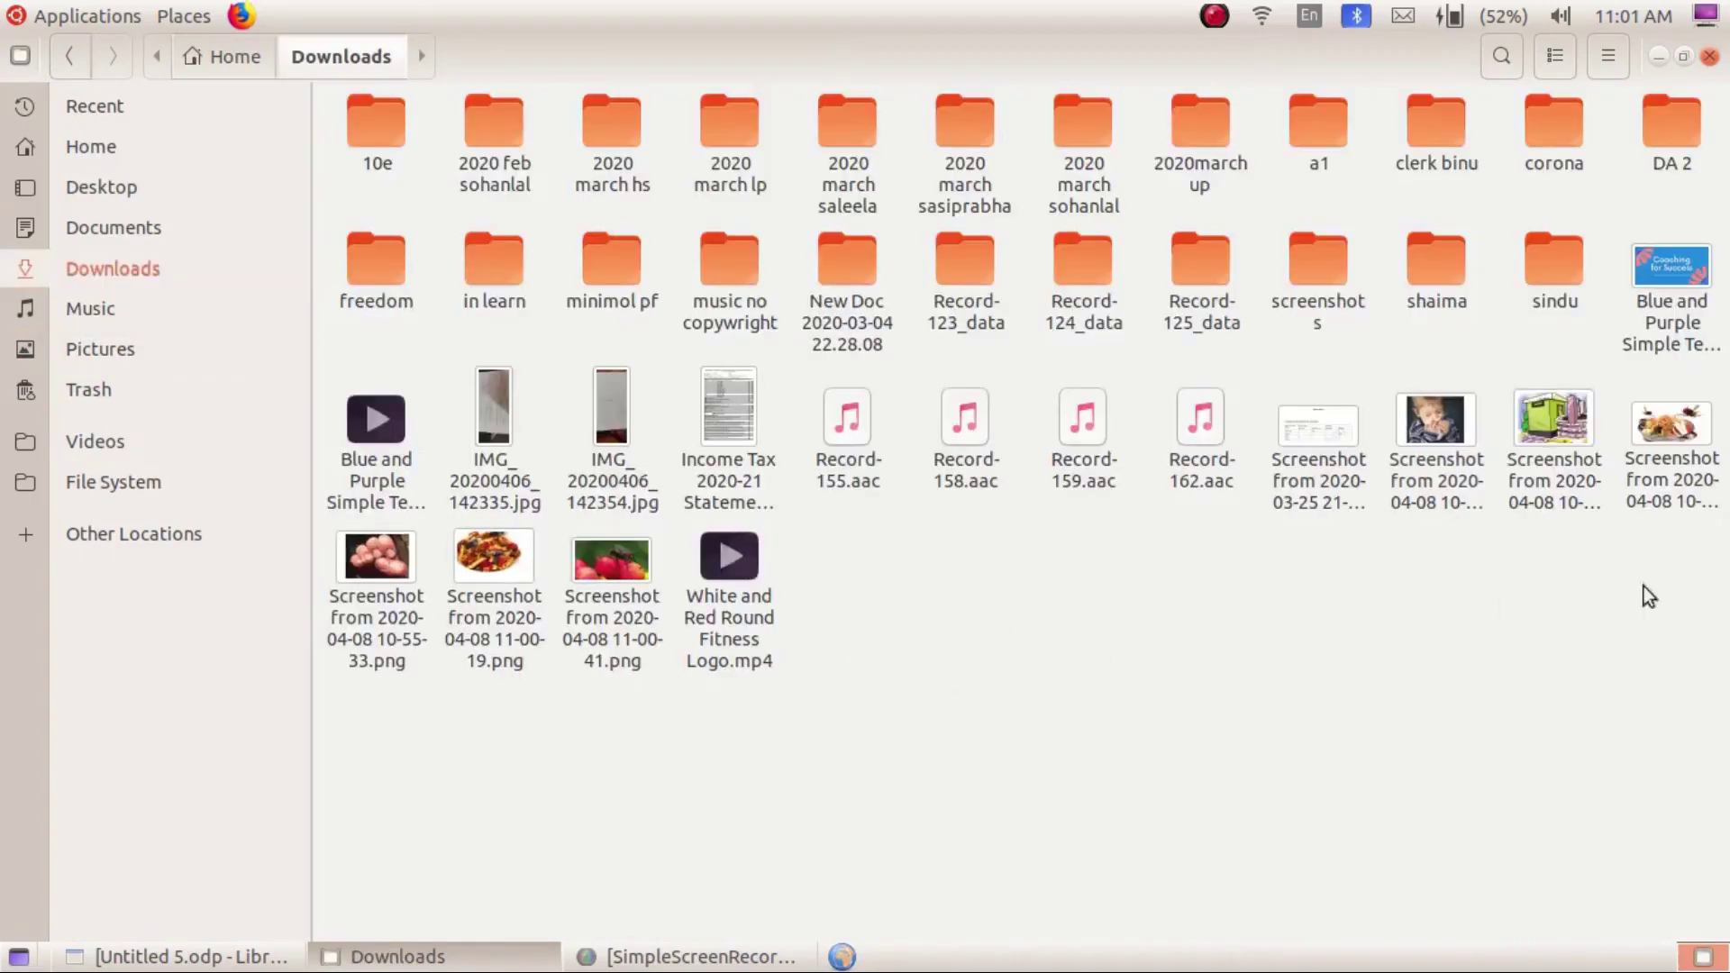
right_click(923, 645)
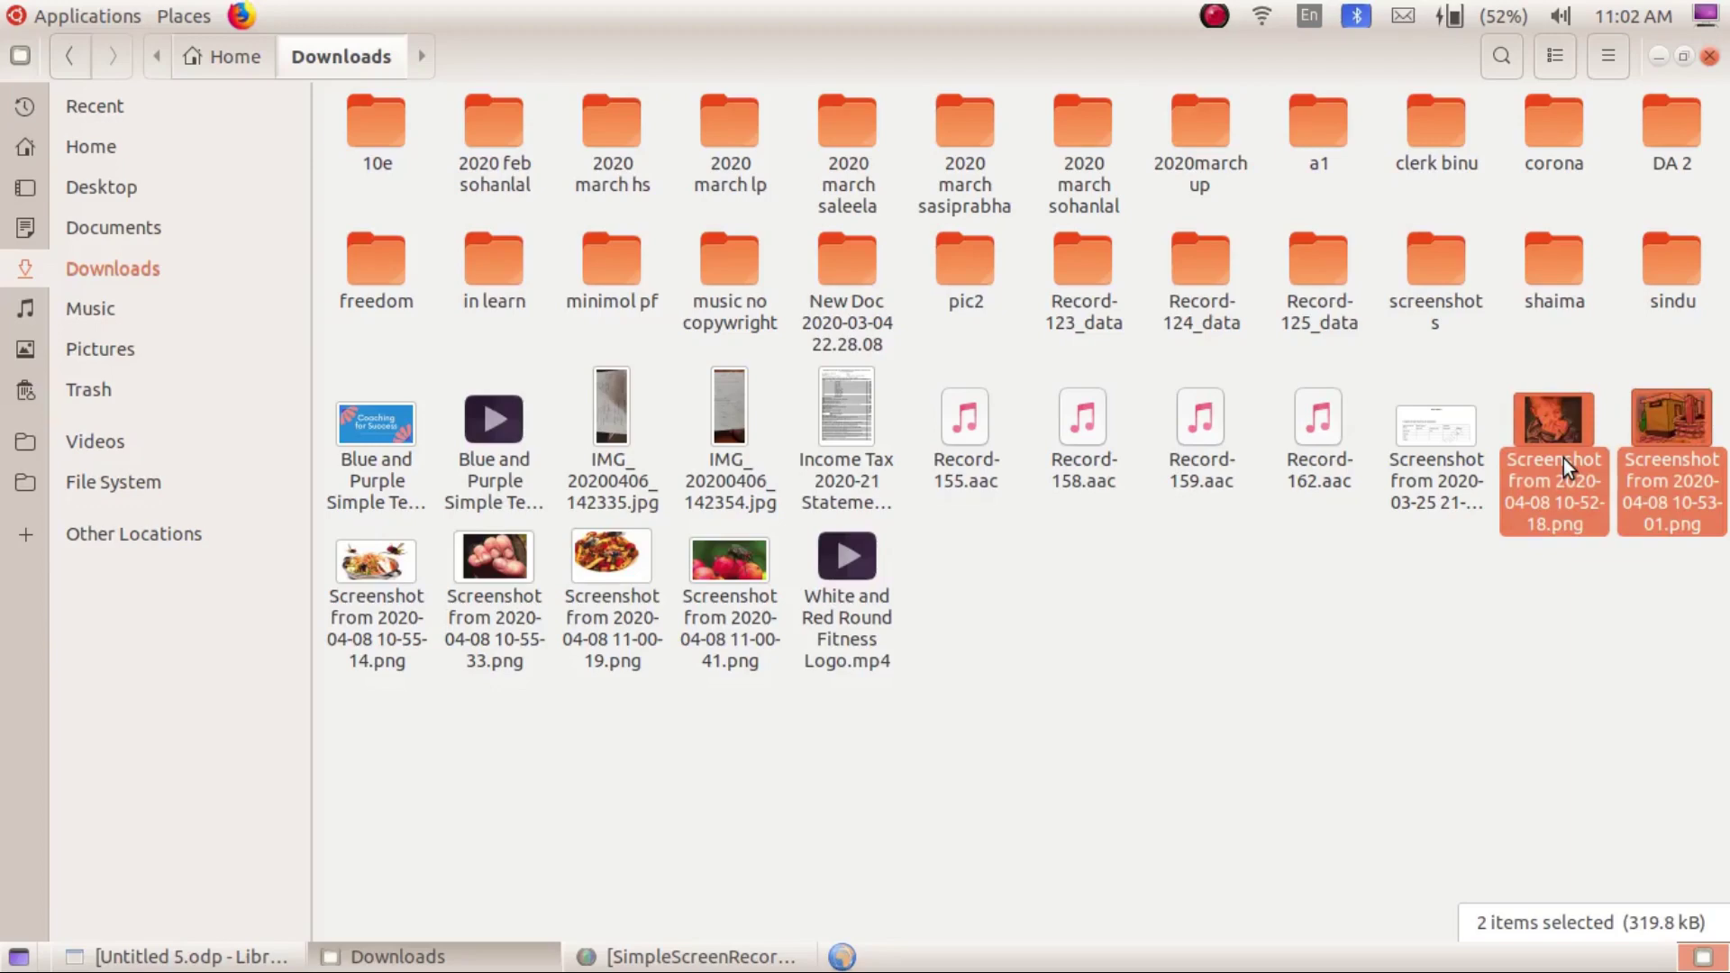
key("Delete")
- Move the four screenshots dated 2020-04-08 and timed from 10-52-18 to 10-55-33 into the pic2 folder
left_click_drag(1494, 537, 1647, 430)
left_click_drag(1547, 473, 978, 281)
left_click_drag(1491, 548, 997, 272)
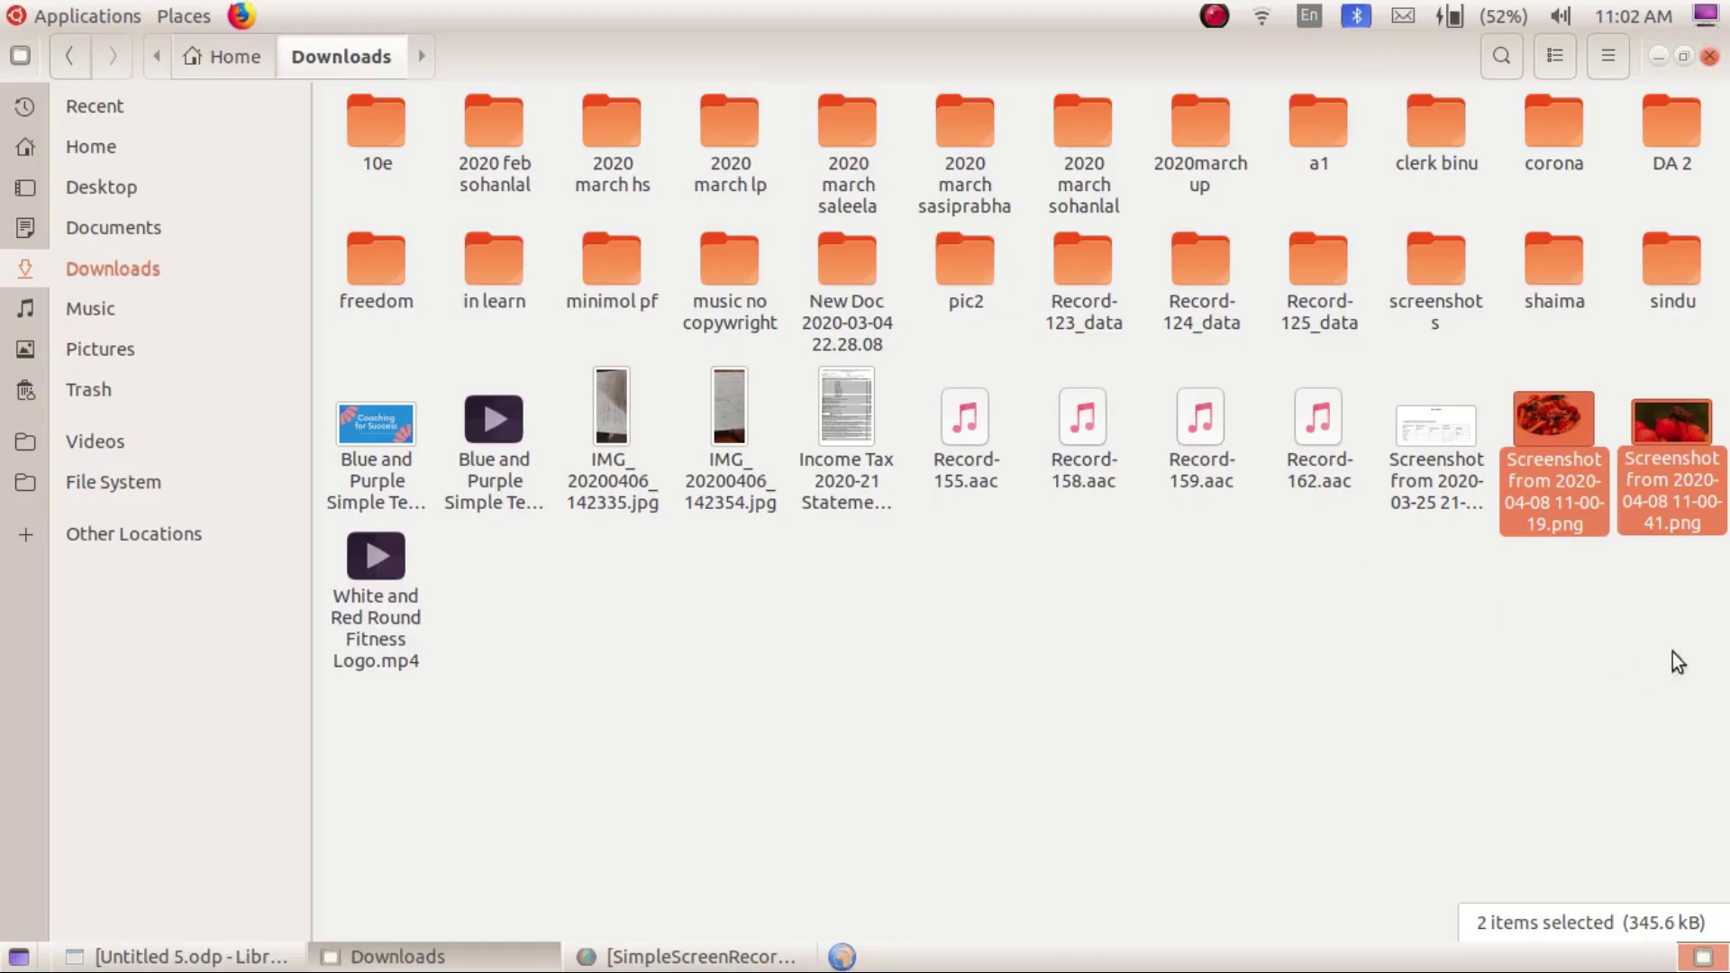
- Copy the pasta plate screenshot 11-00-19 from Downloads and paste it into the pic2 folder
left_click(1466, 679)
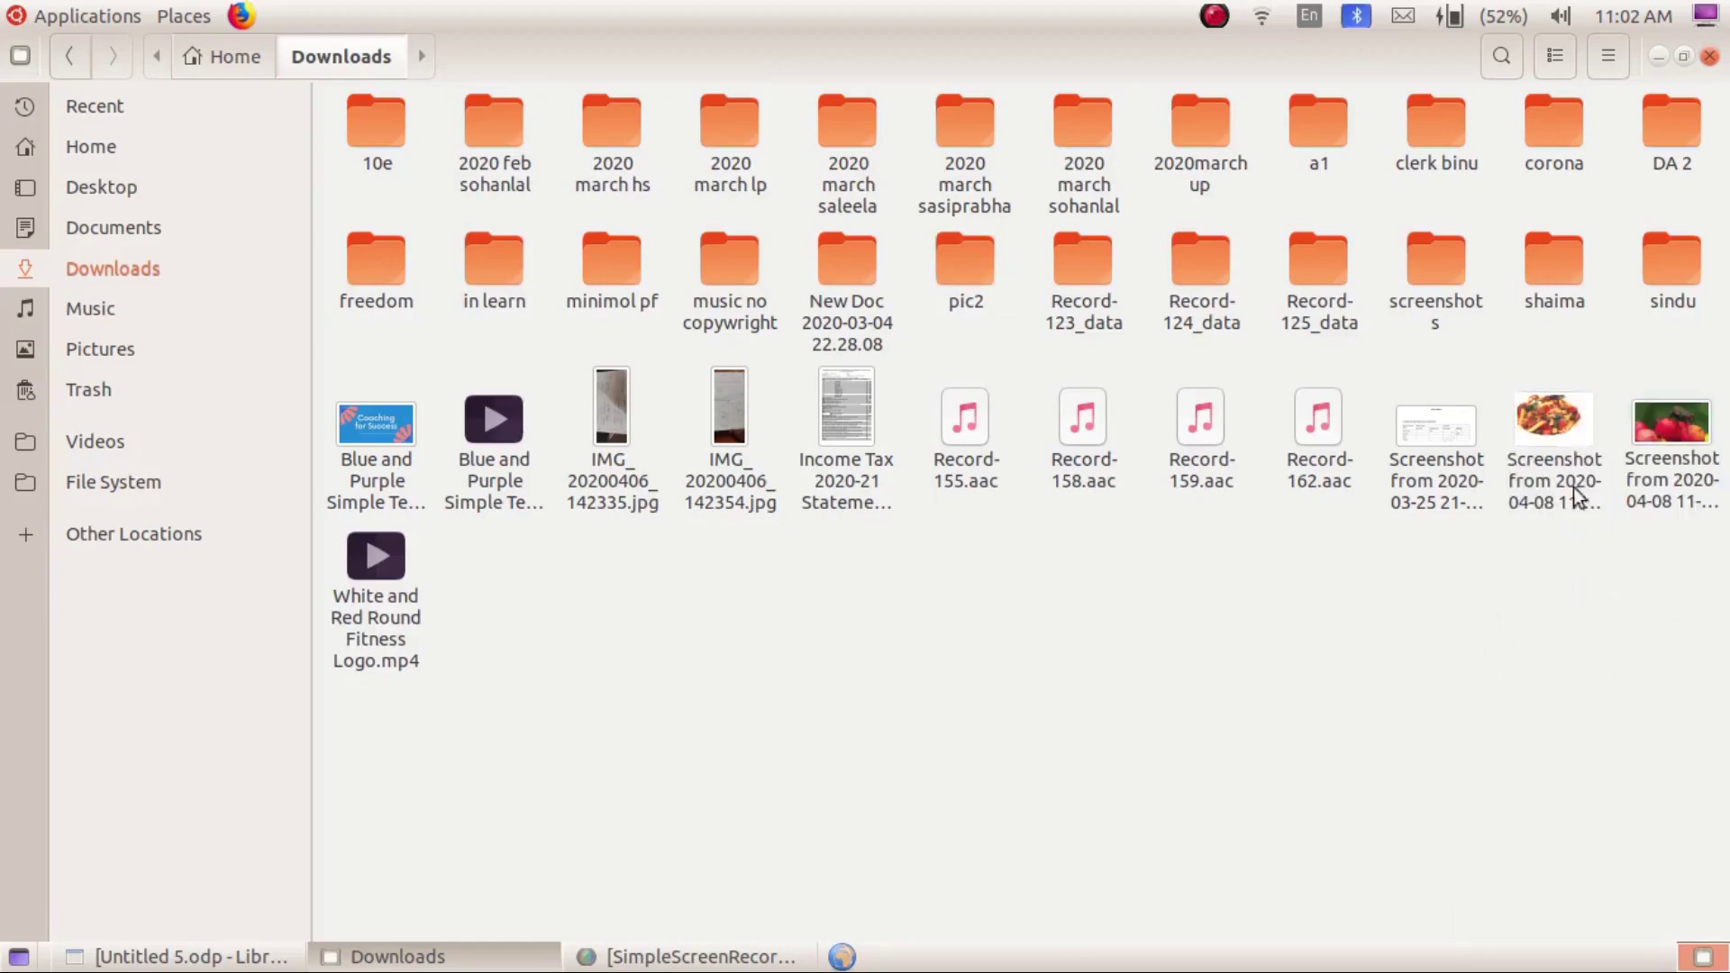
left_click(1552, 422)
right_click(1549, 418)
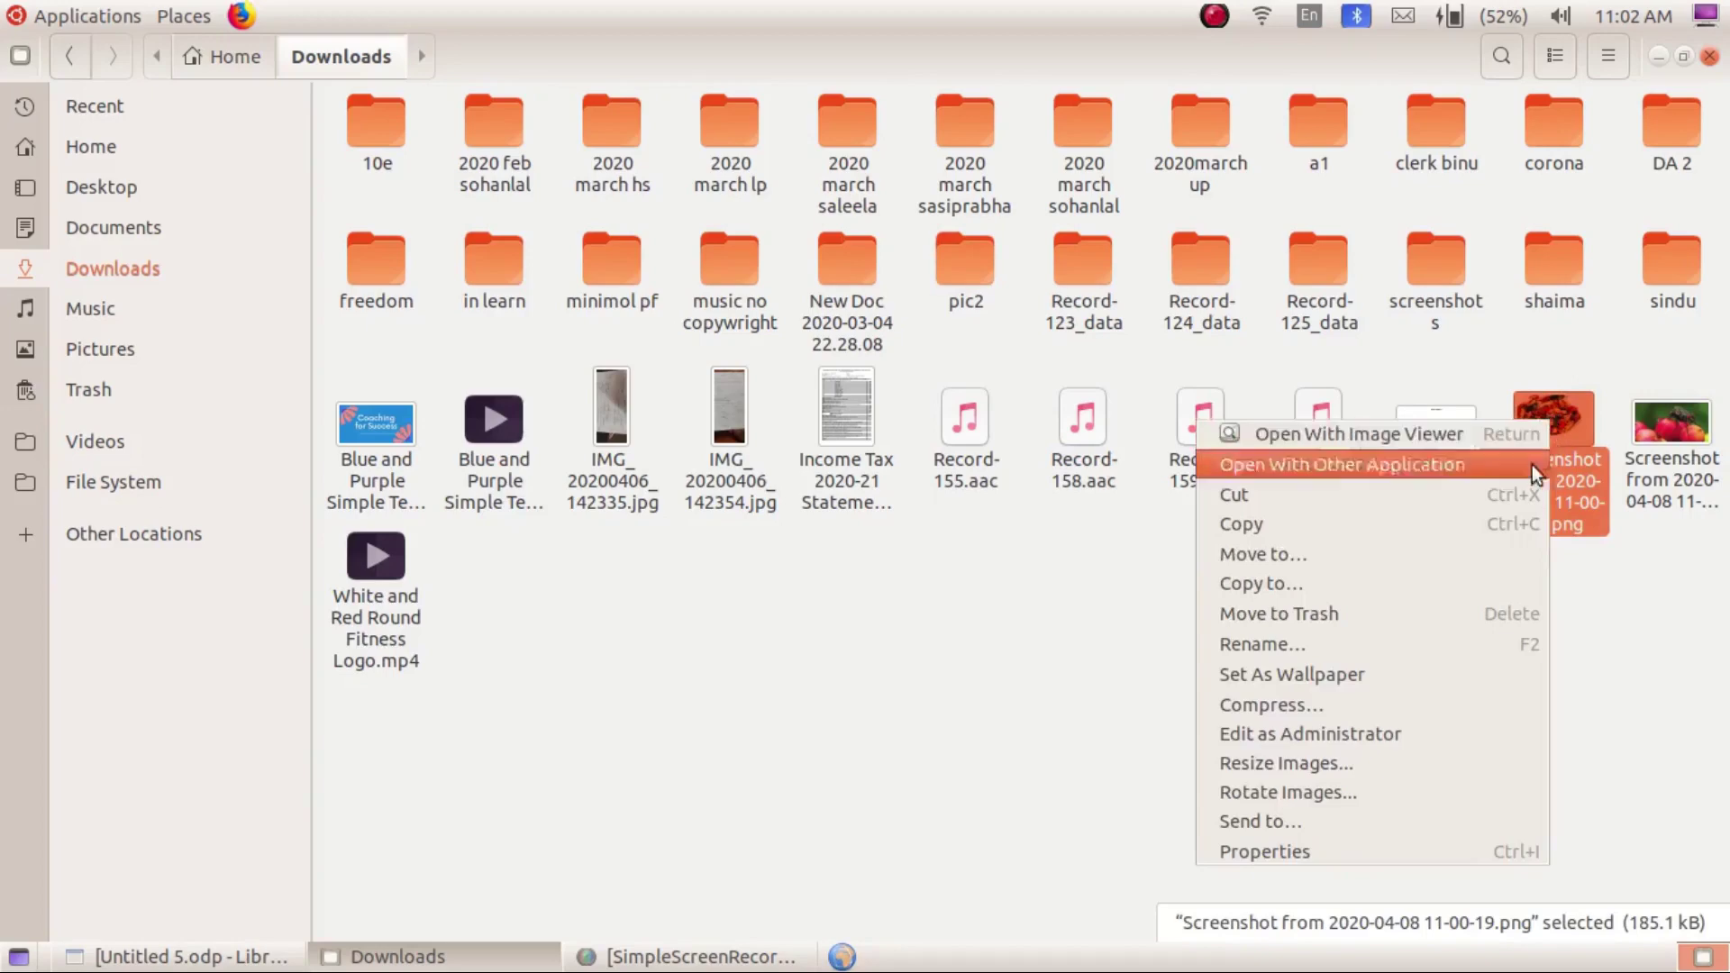
left_click(1288, 524)
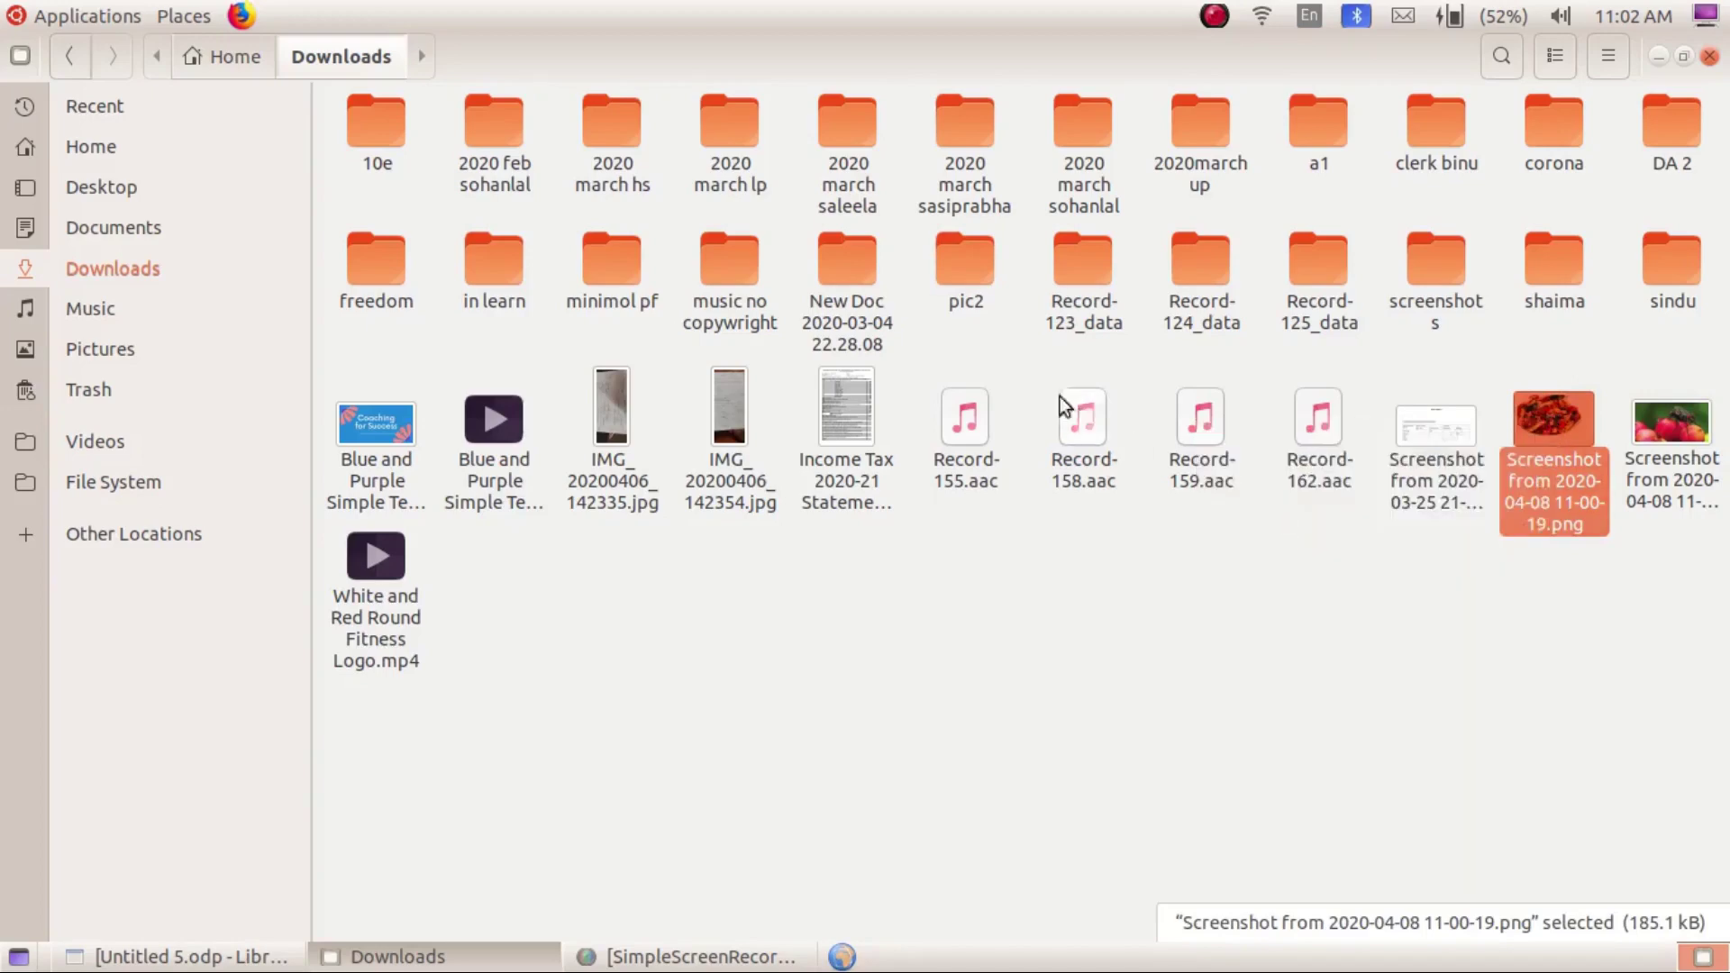
double_click(964, 258)
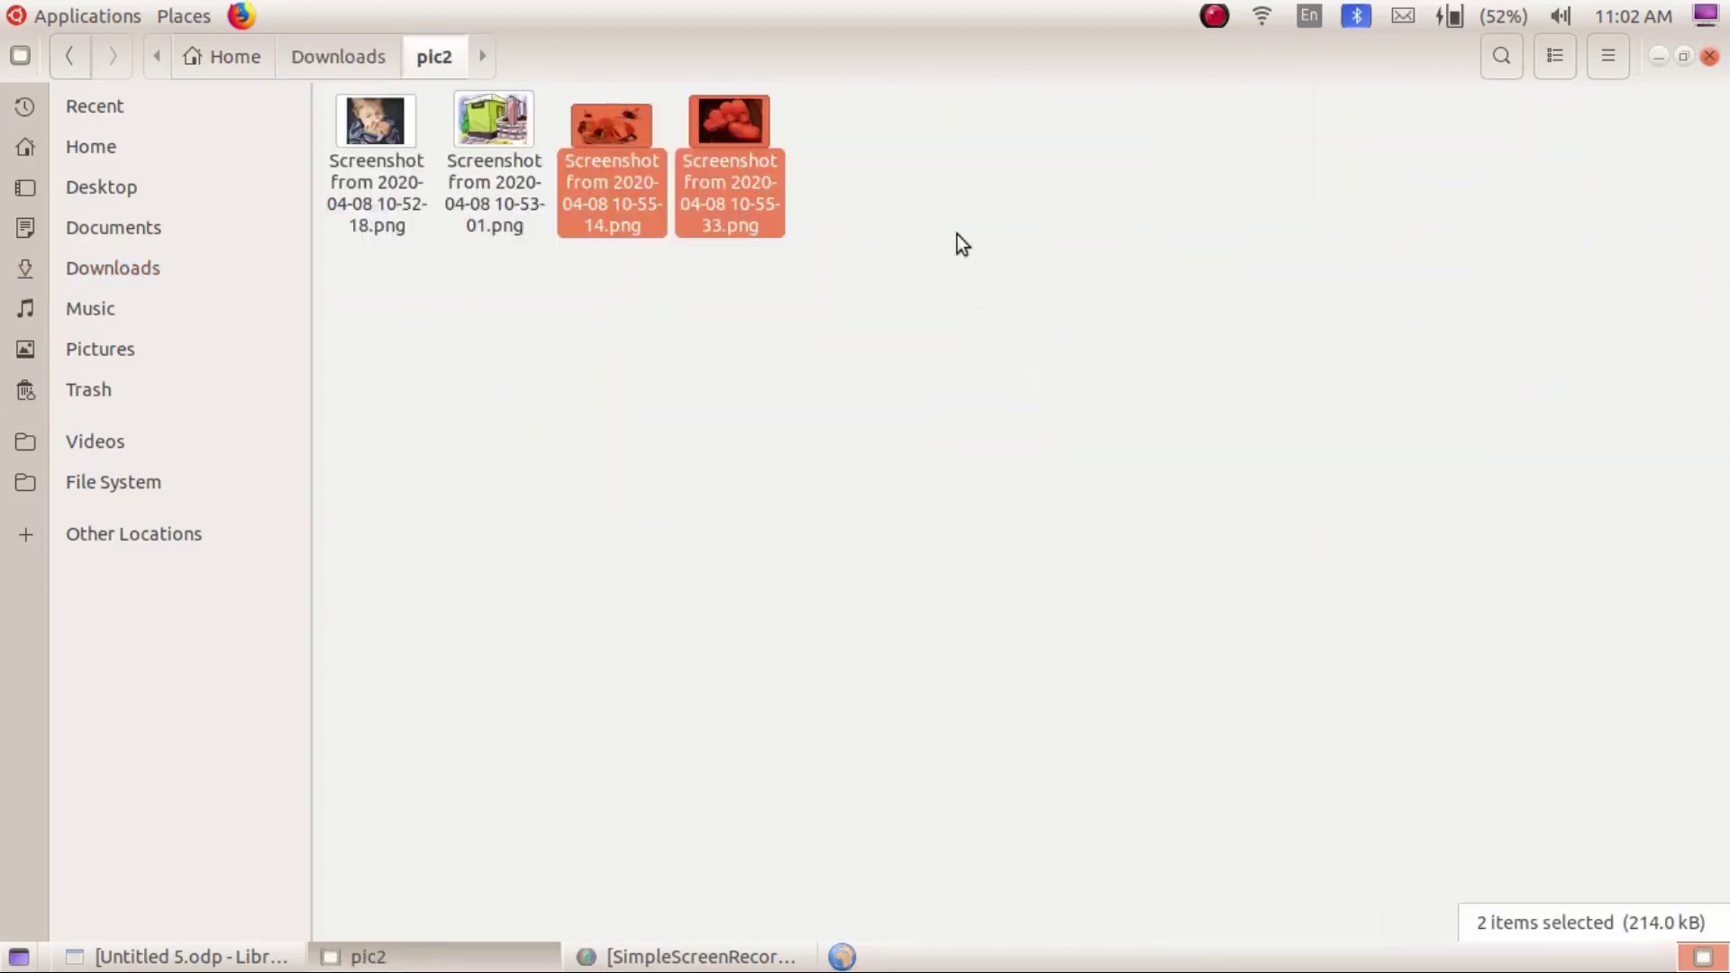
right_click(956, 234)
left_click(1002, 306)
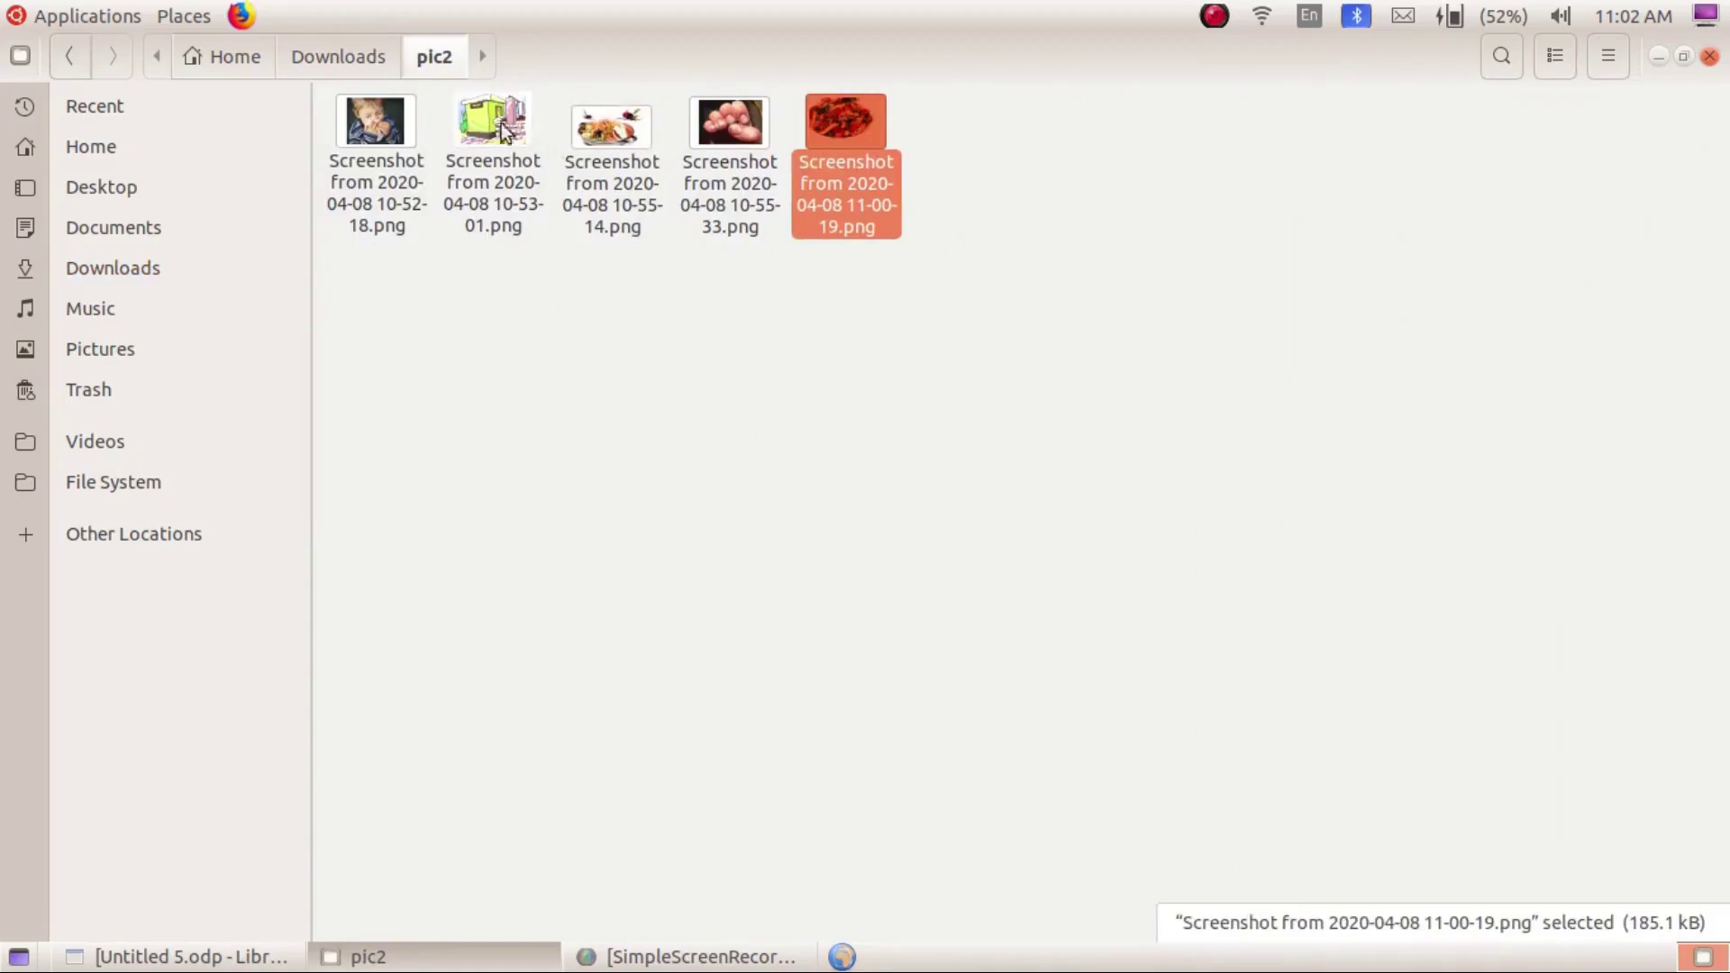
- Move the two screenshots 11-00-19 and 11-00-41 from Downloads into the pic2 folder
left_click(349, 51)
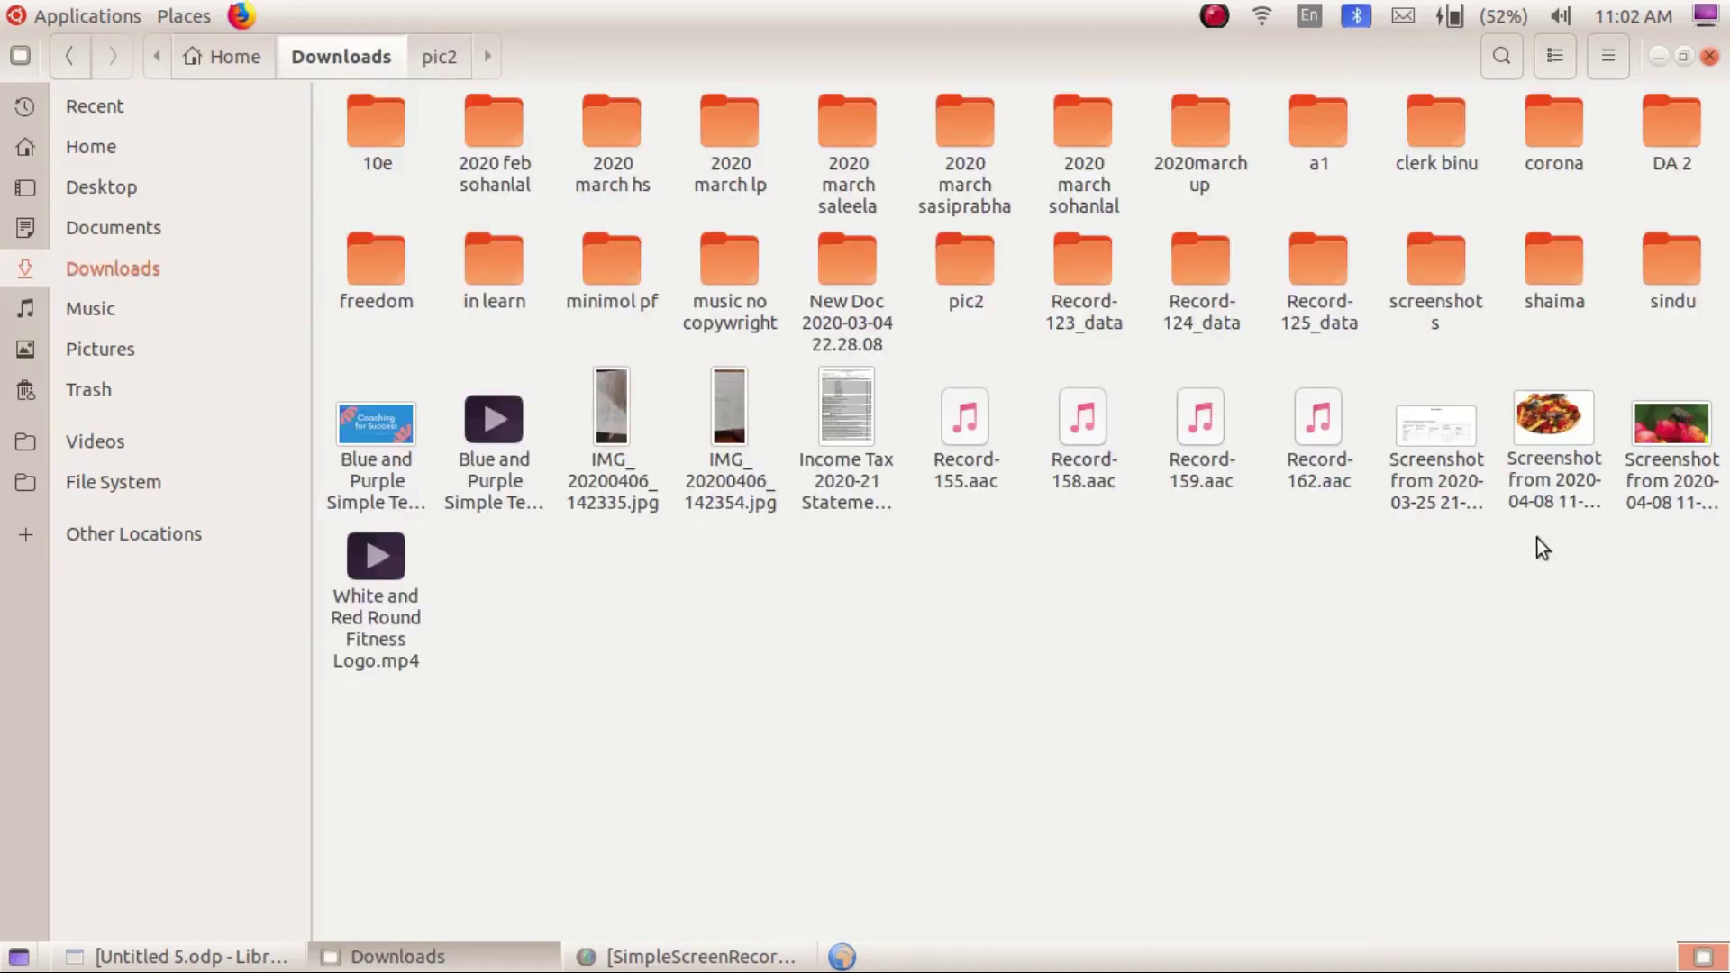
left_click_drag(1564, 537, 1705, 410)
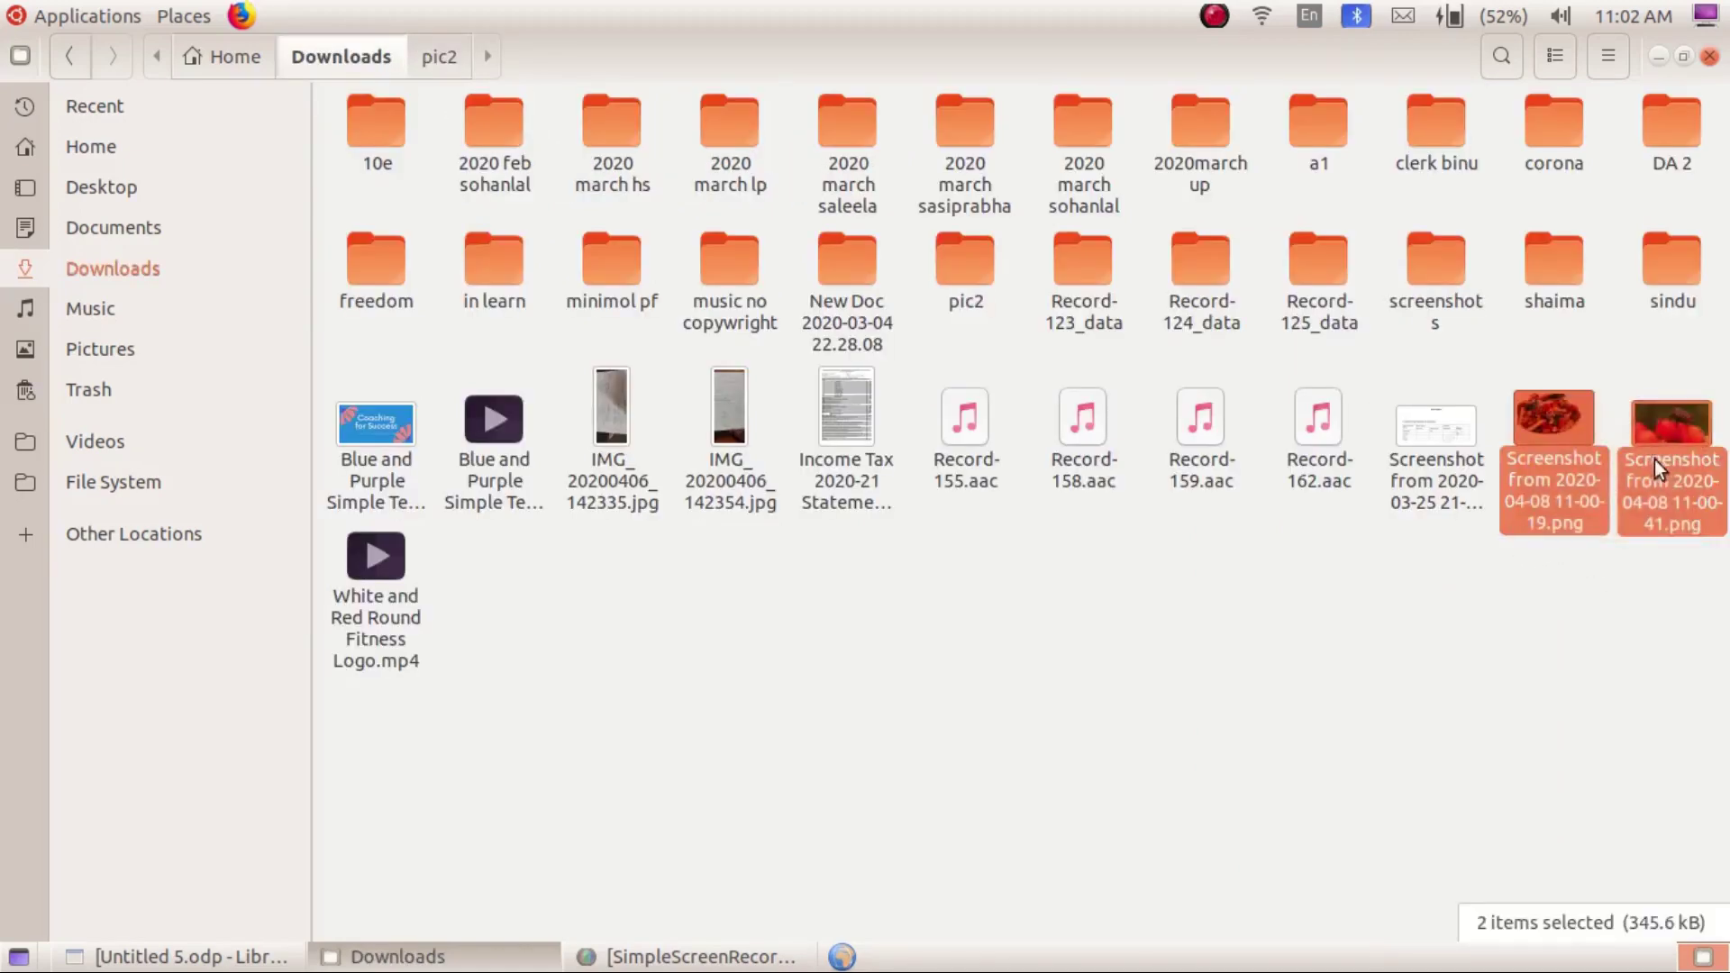
- Move the pic2 folder from Downloads into the DAY5 folder inside Pre Course
right_click(967, 262)
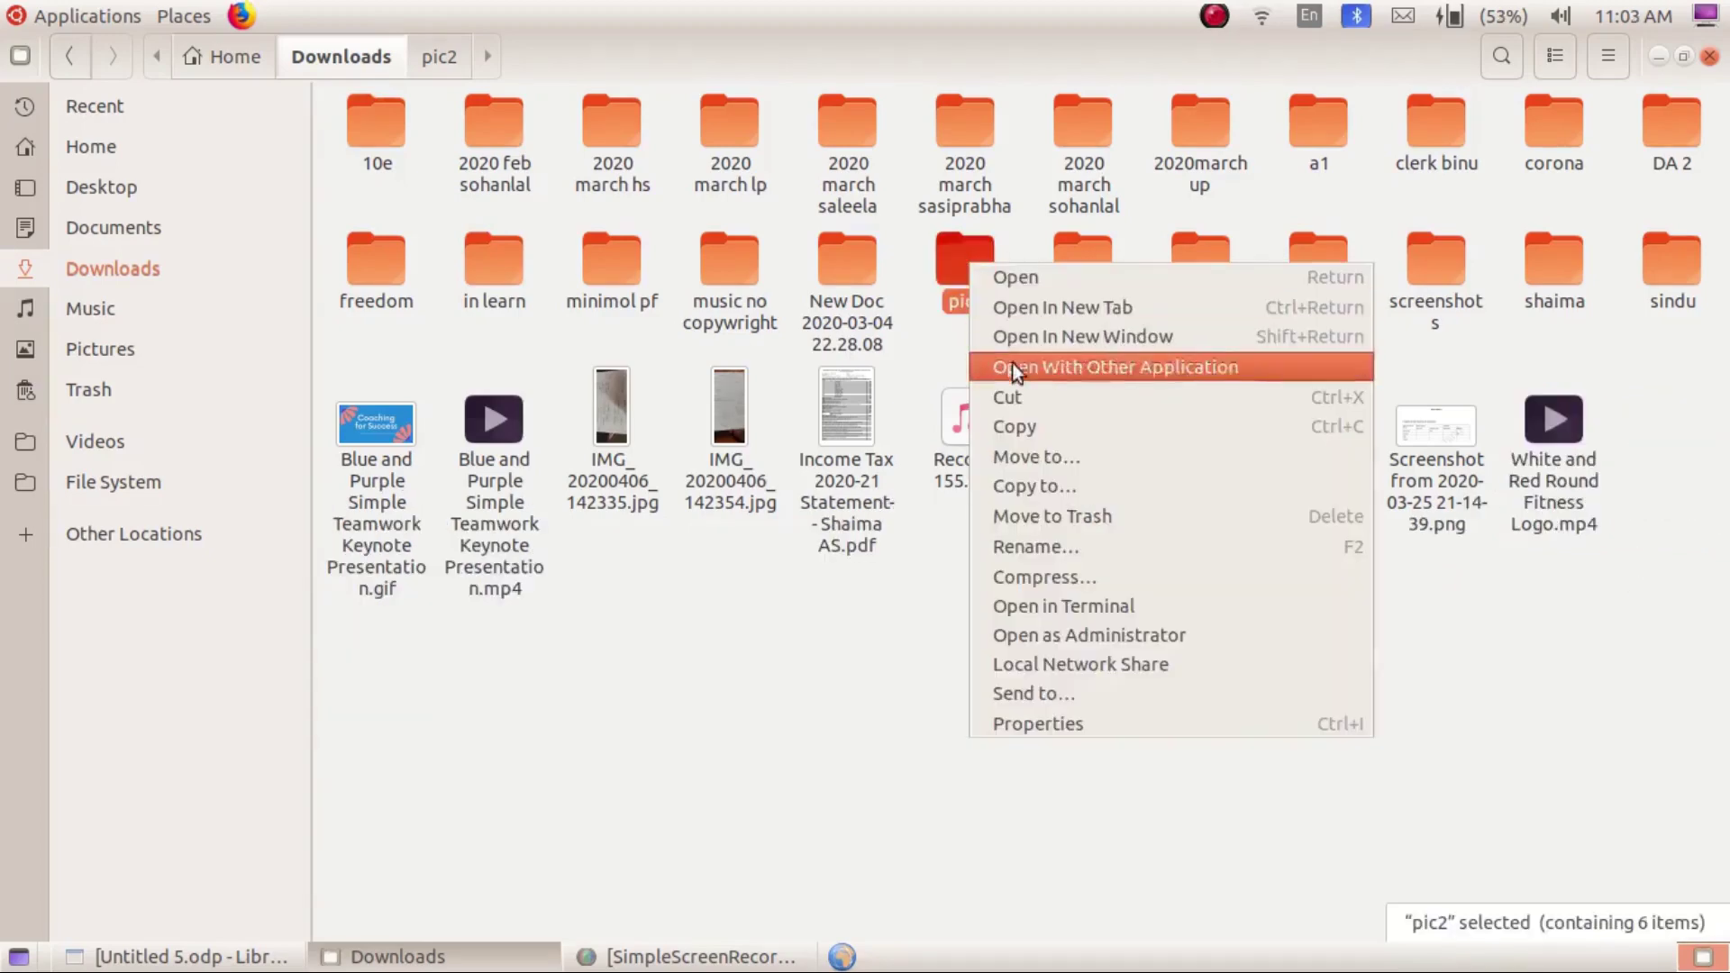
left_click(1024, 397)
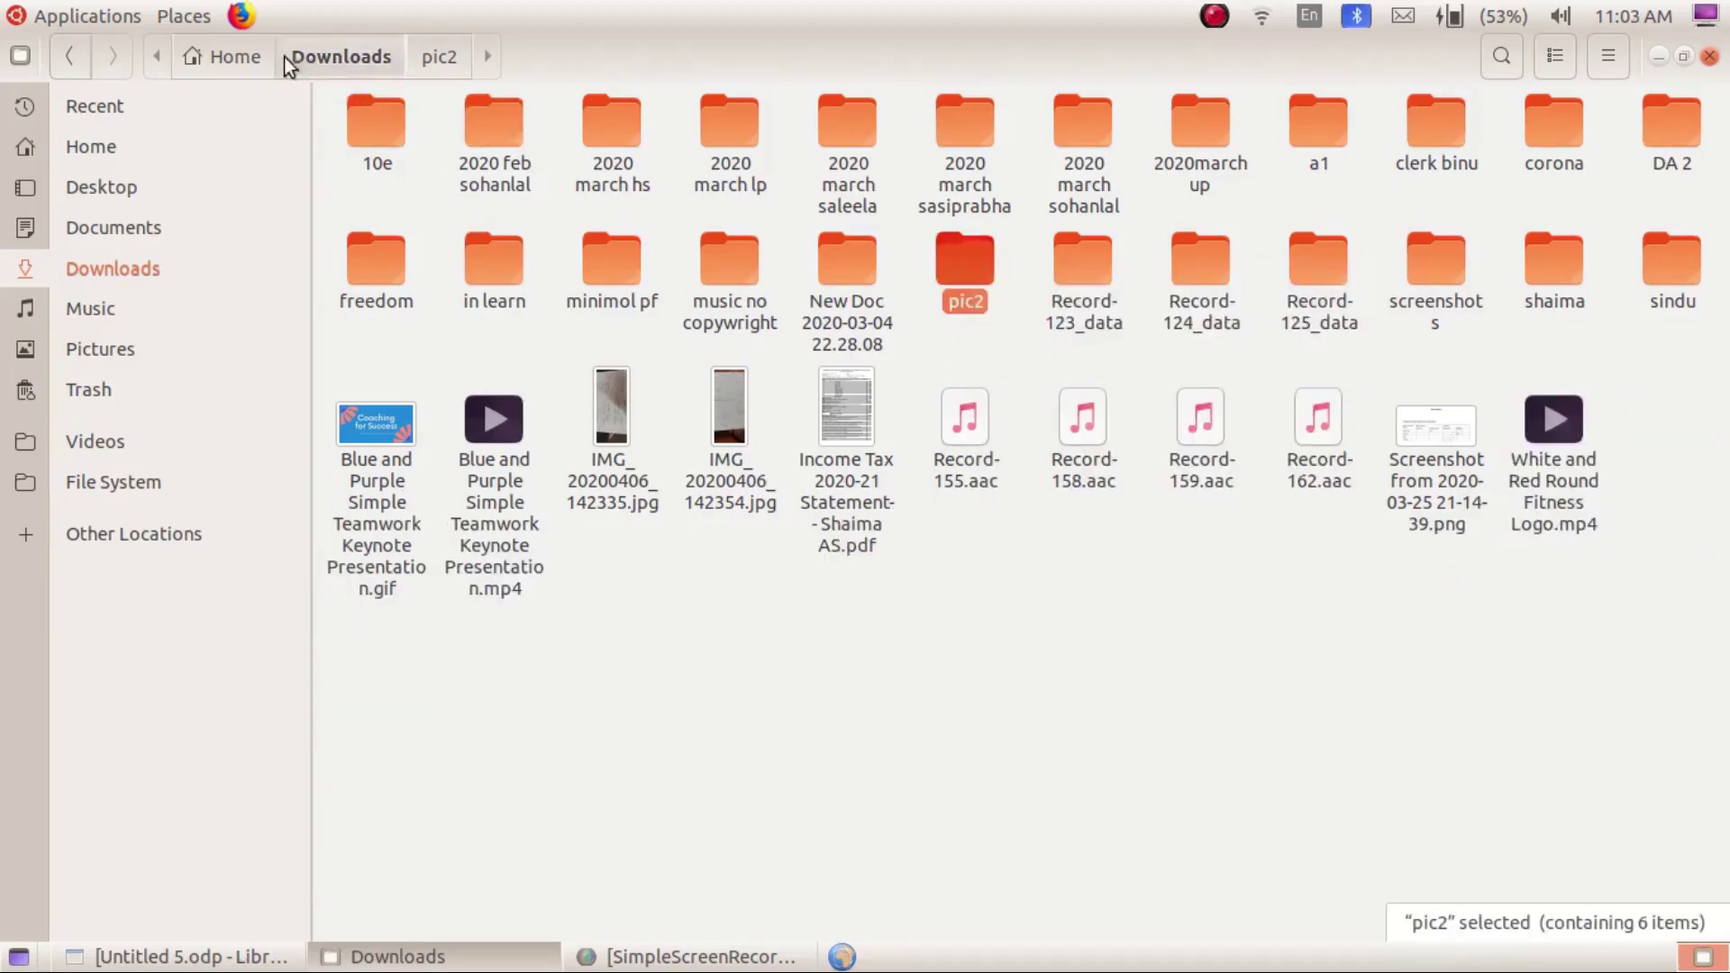
left_click(236, 49)
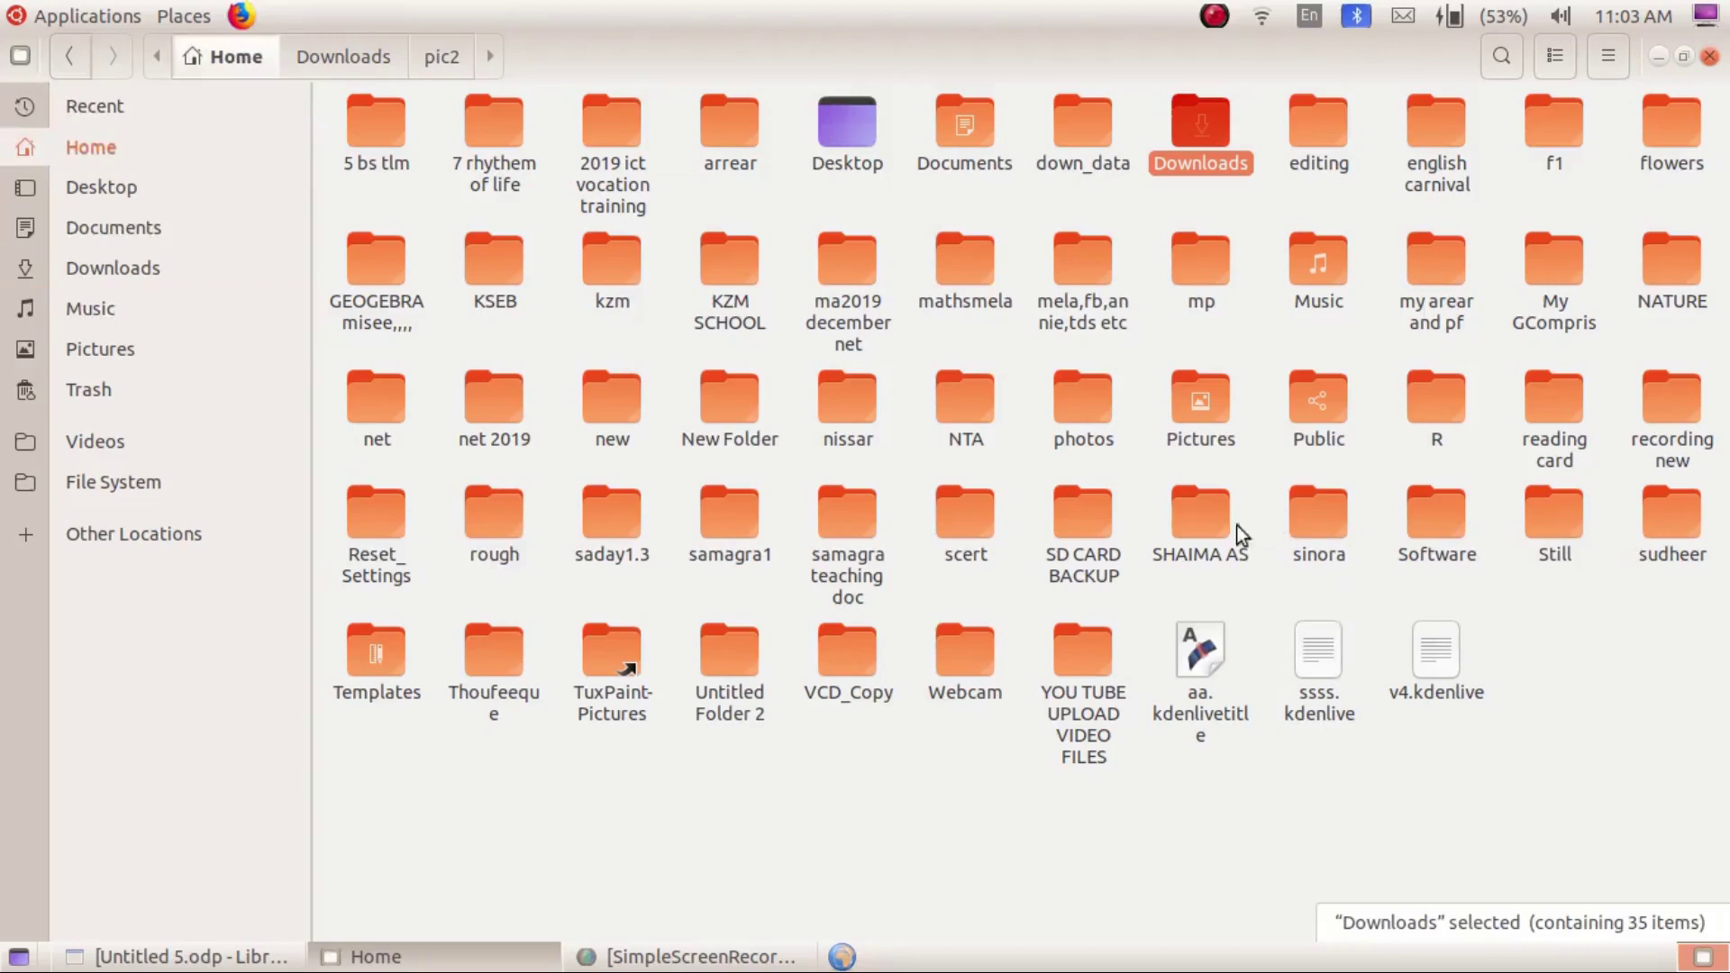
double_click(1189, 506)
double_click(1086, 126)
left_click(381, 126)
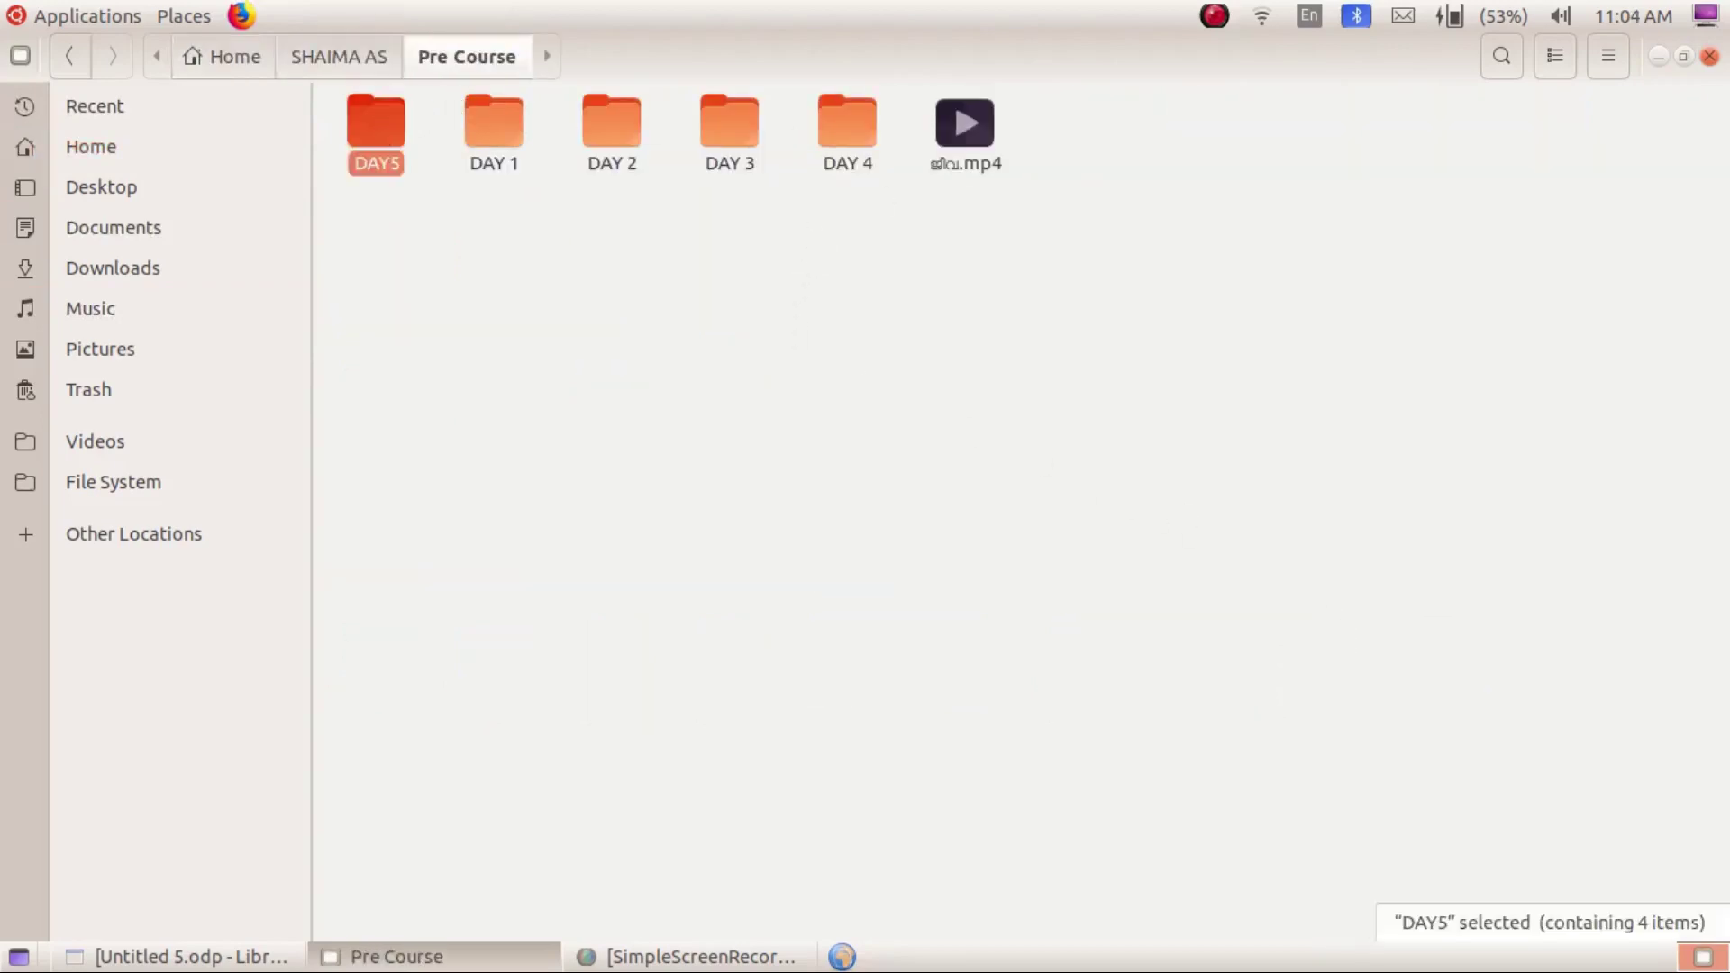
key("Return")
right_click(1250, 236)
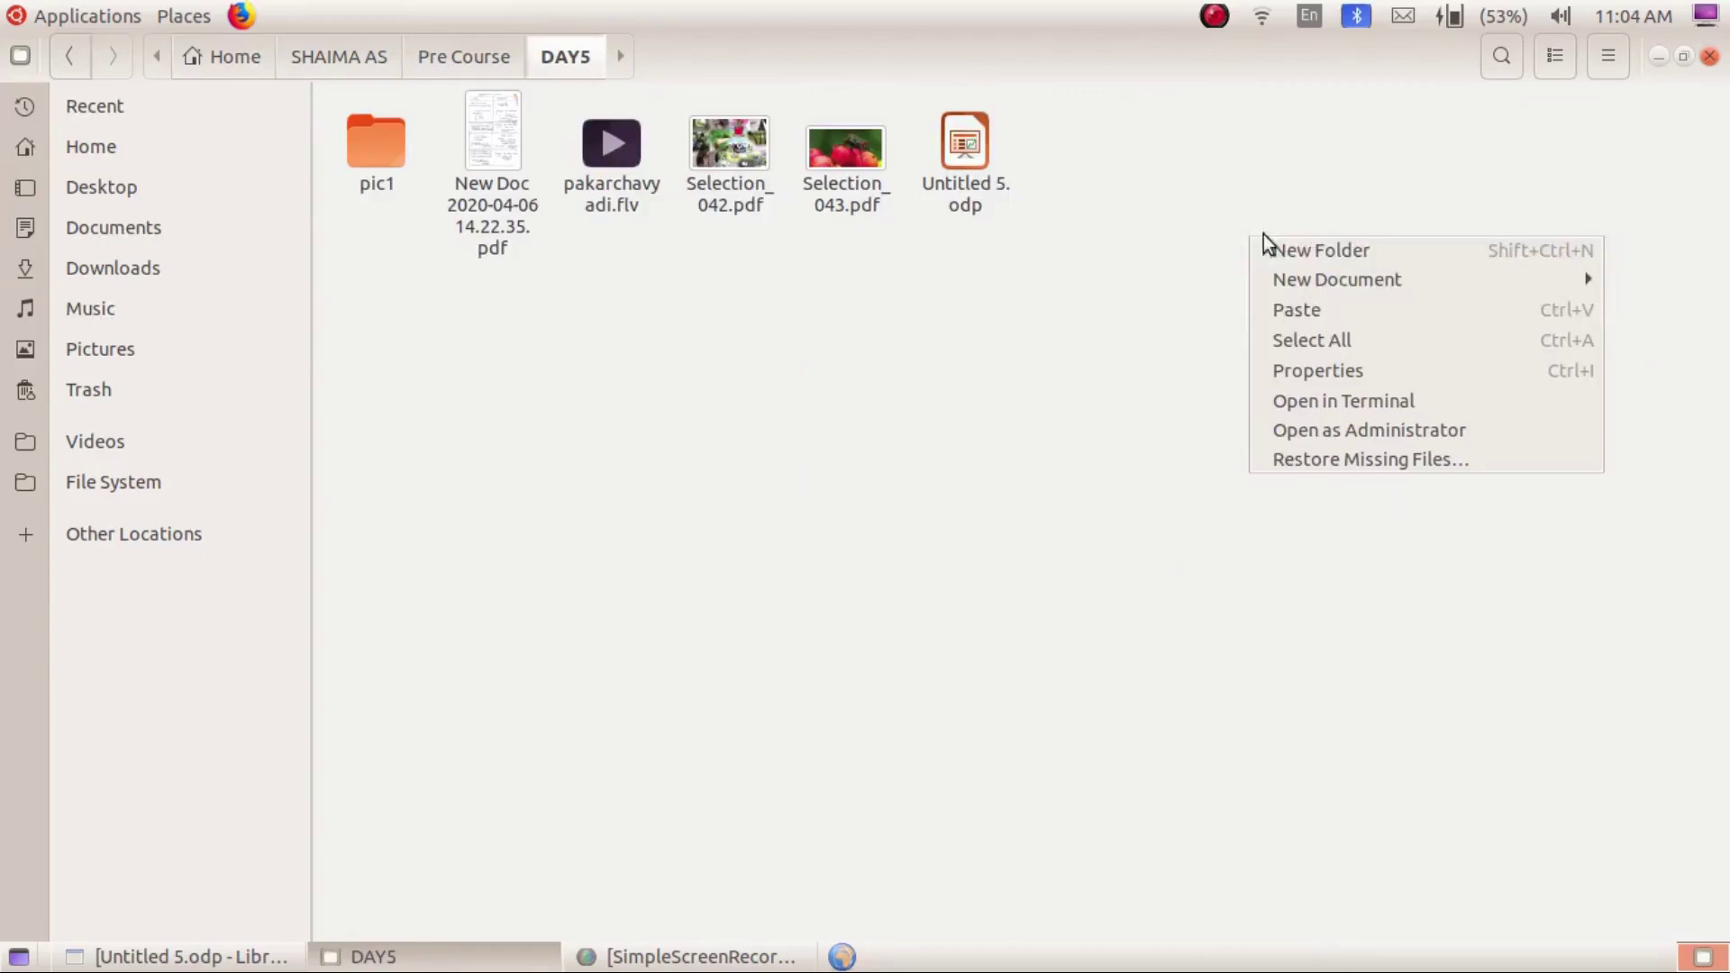
left_click(1321, 312)
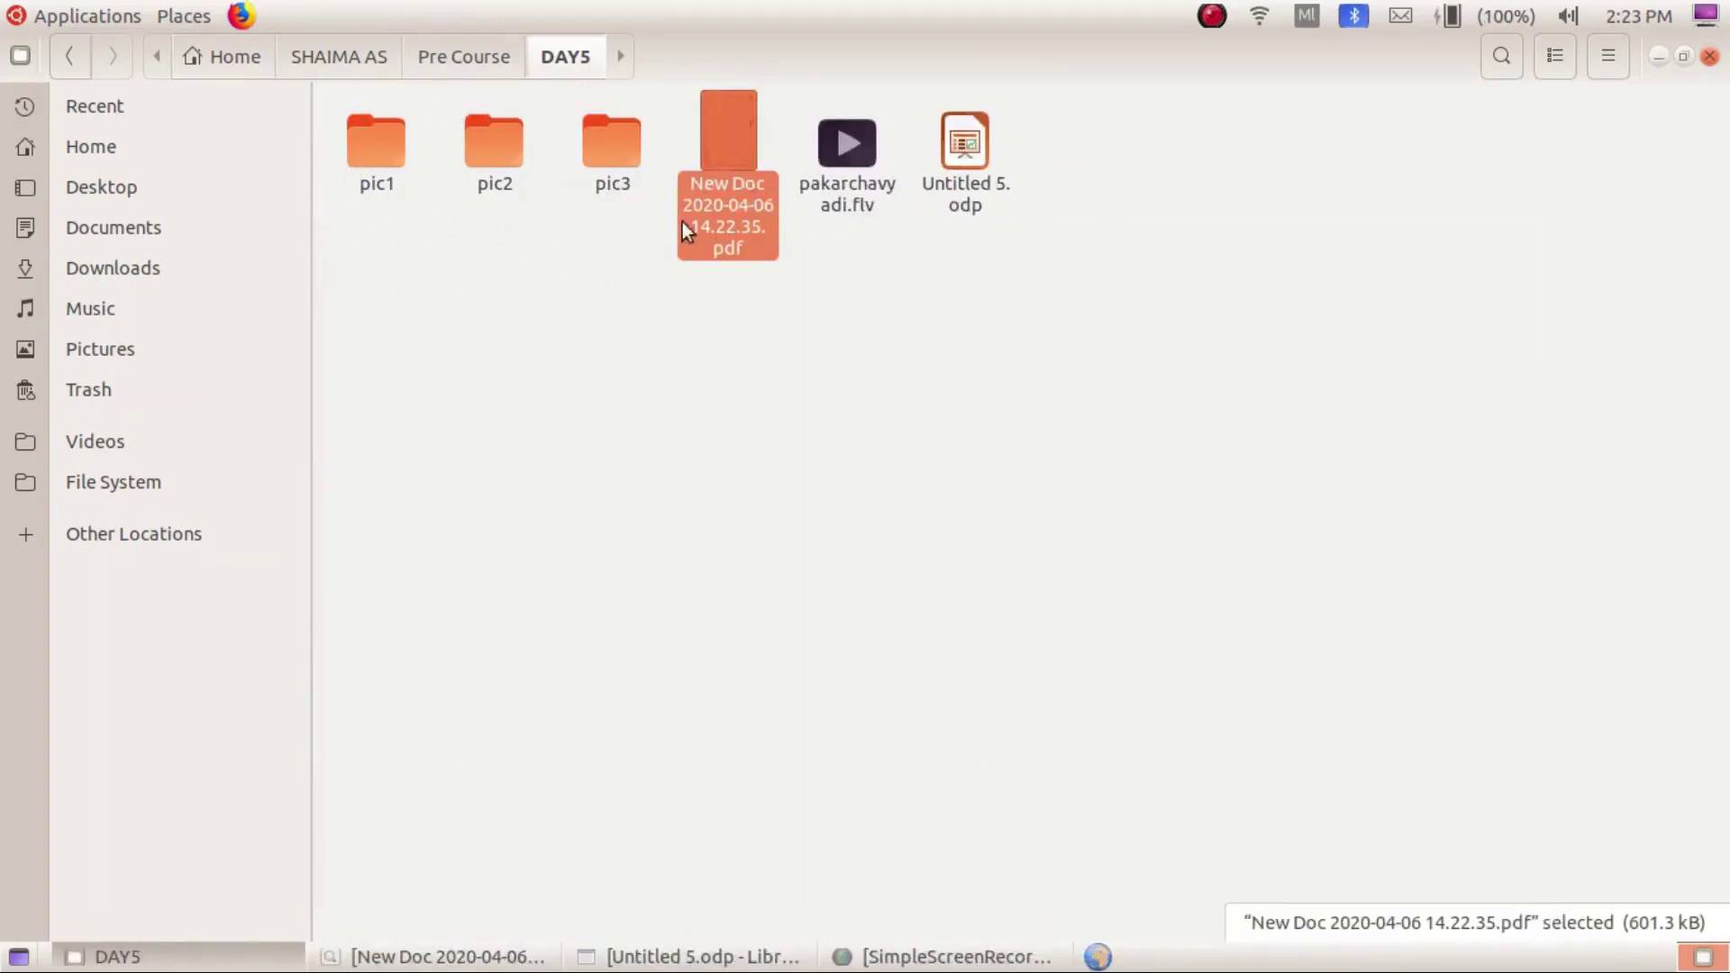
- Review the screenshots in the pic2 folder under DAY5 and return to DAY5
double_click(493, 151)
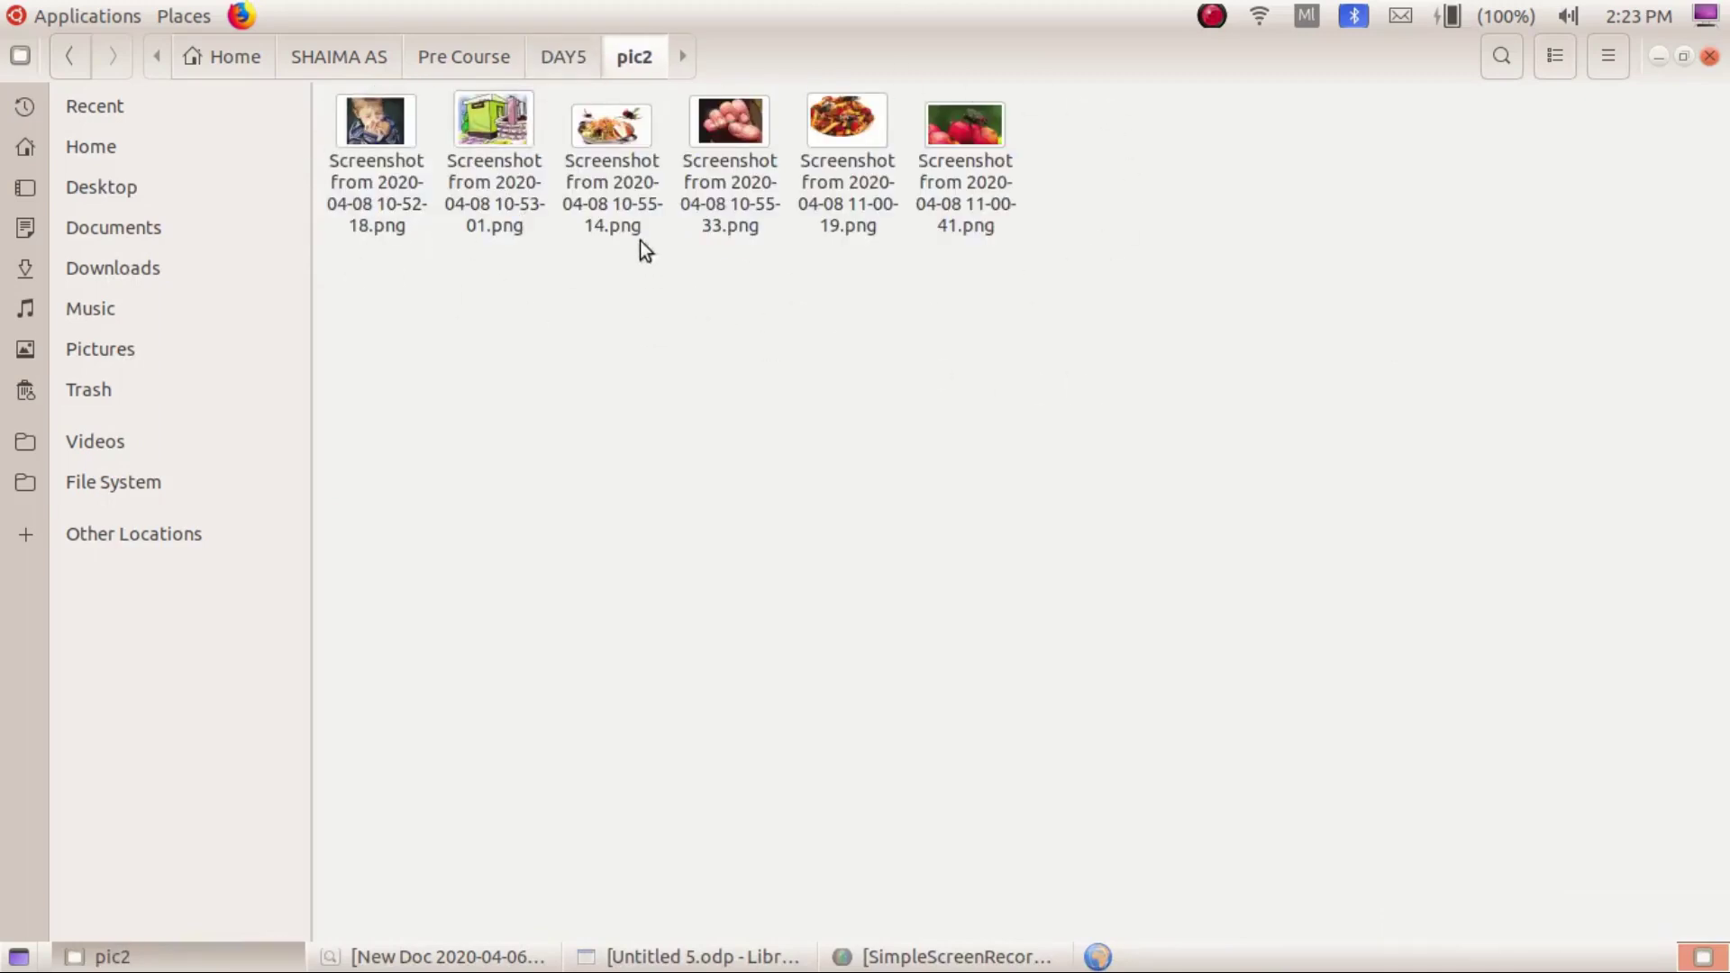
left_click(568, 57)
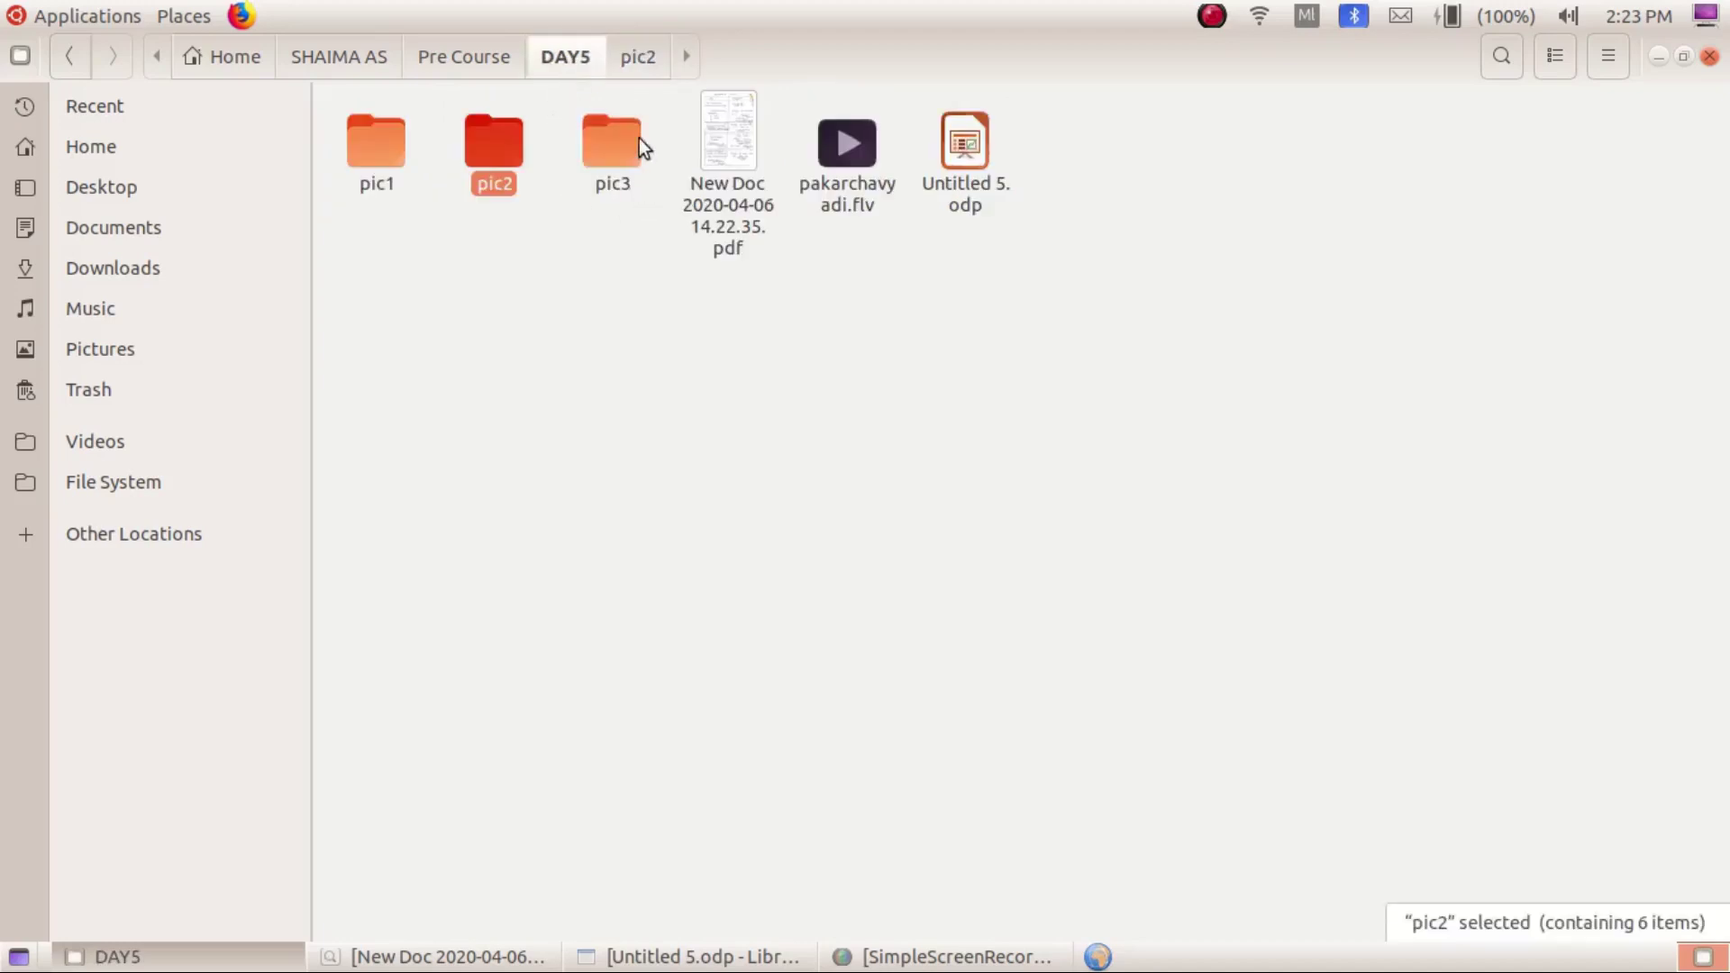
double_click(500, 149)
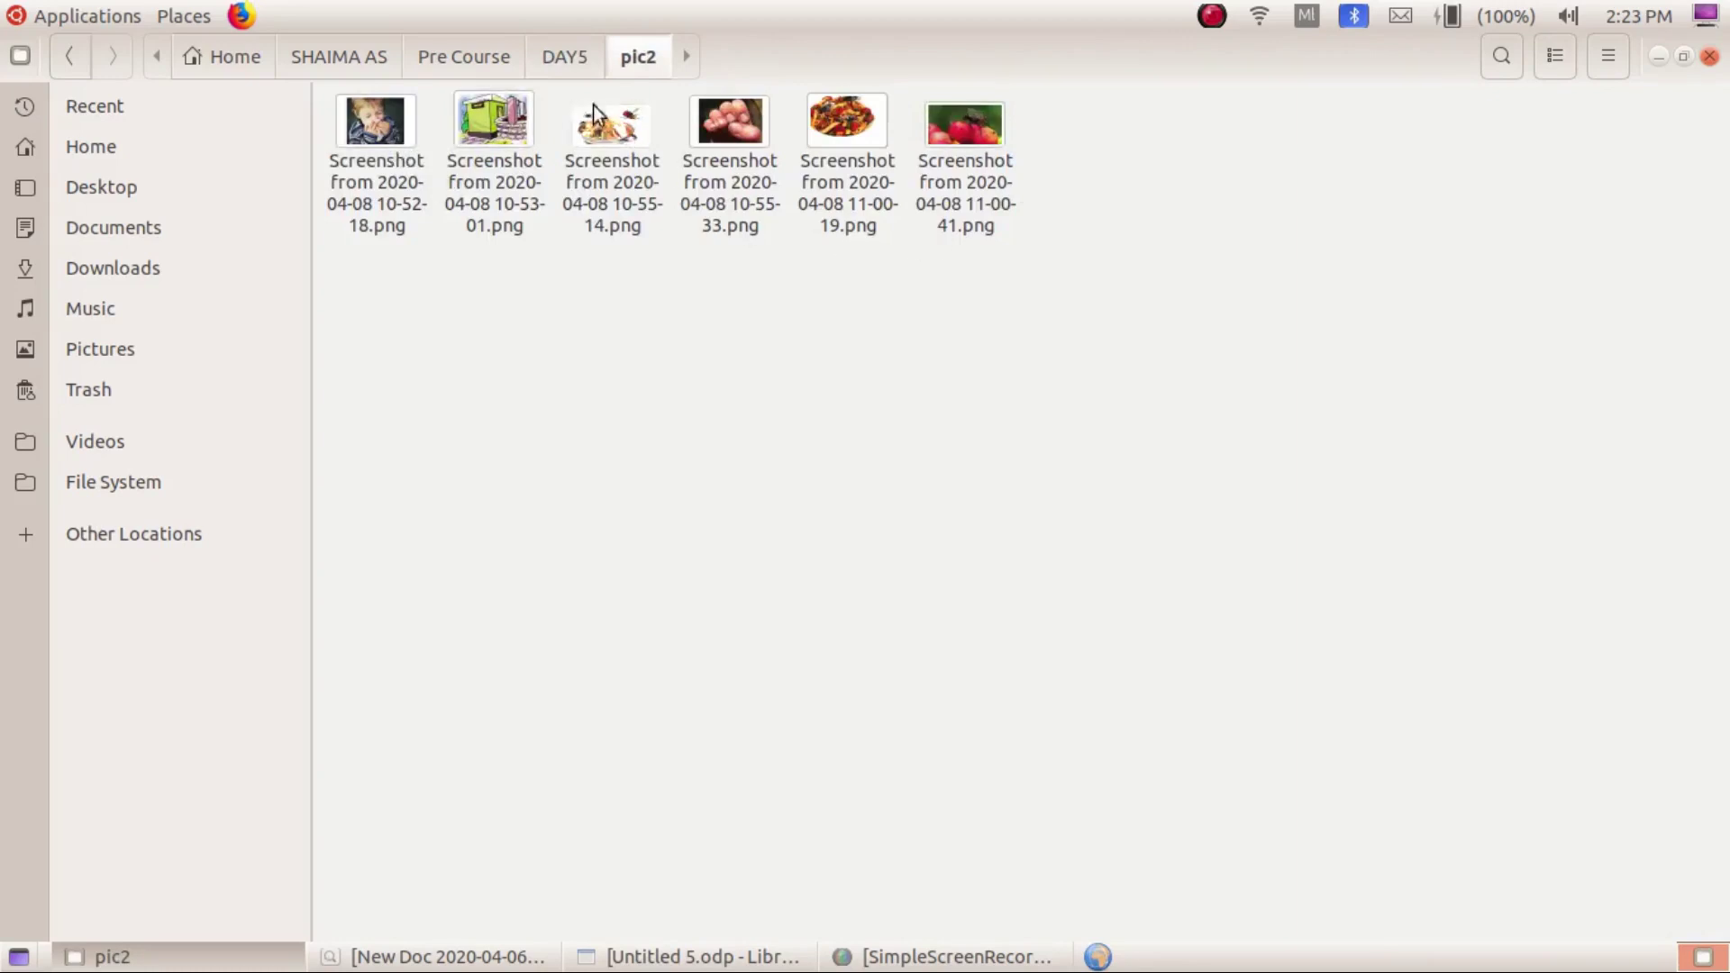
left_click(574, 59)
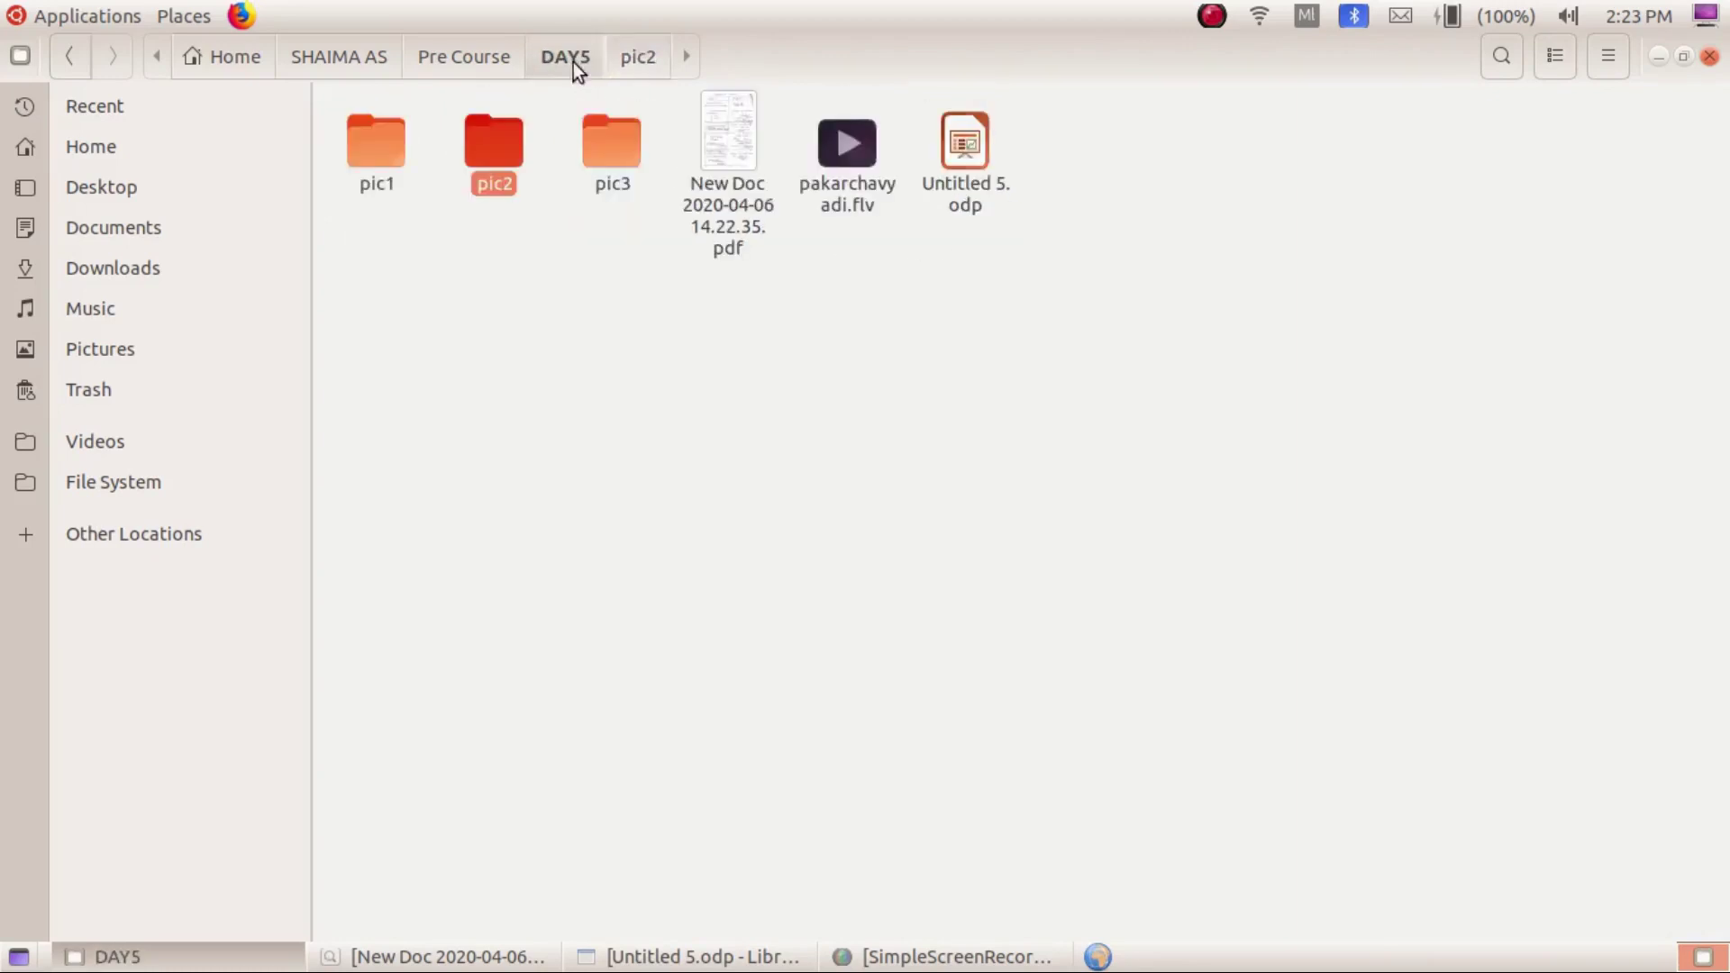
- View the pic3 folder's index.html gallery in Firefox, step through its pictures and close the browser
double_click(613, 140)
double_click(846, 255)
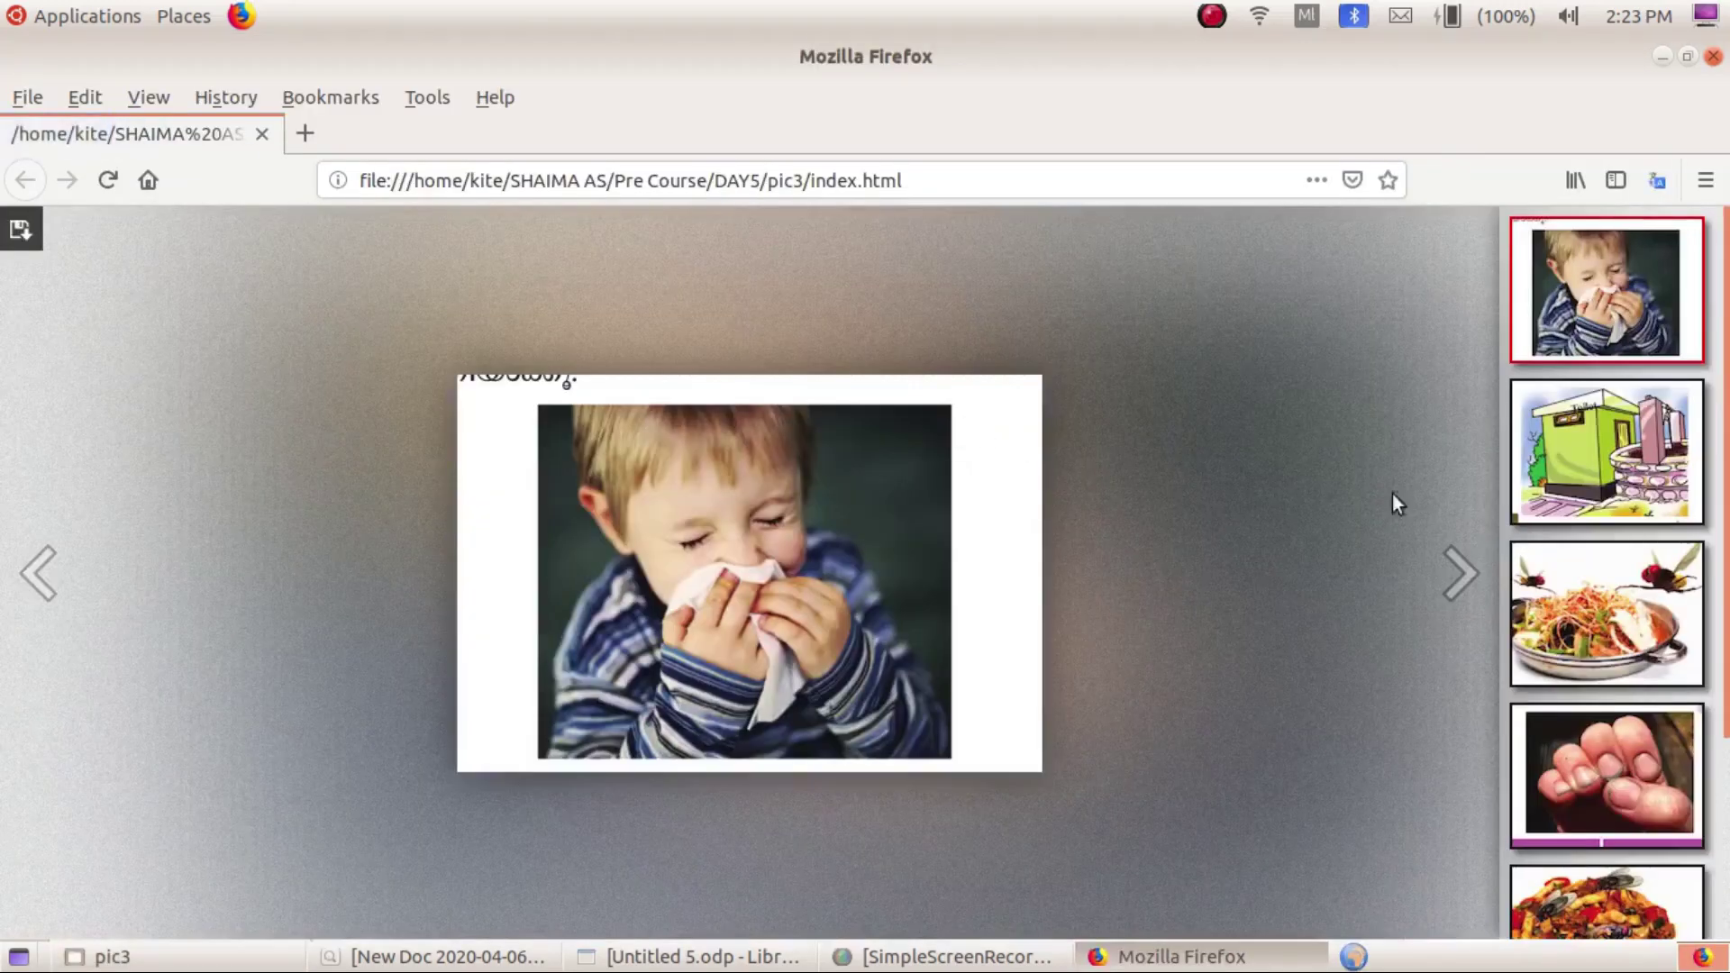
left_click(1459, 573)
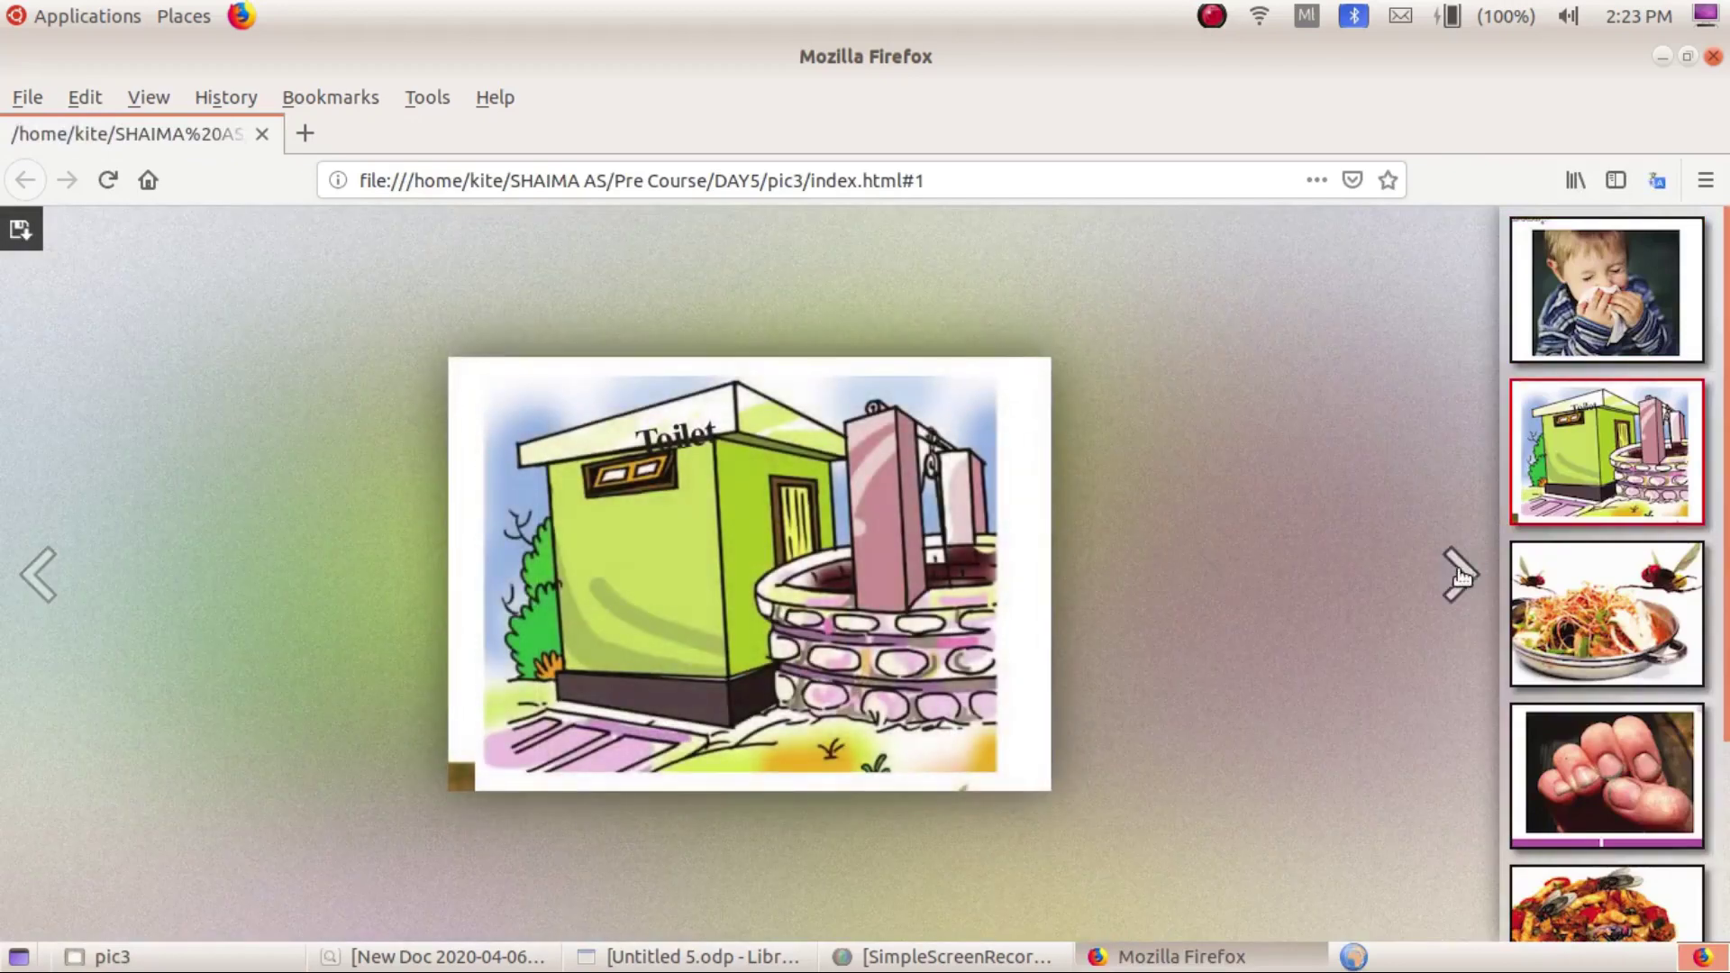
left_click(1460, 574)
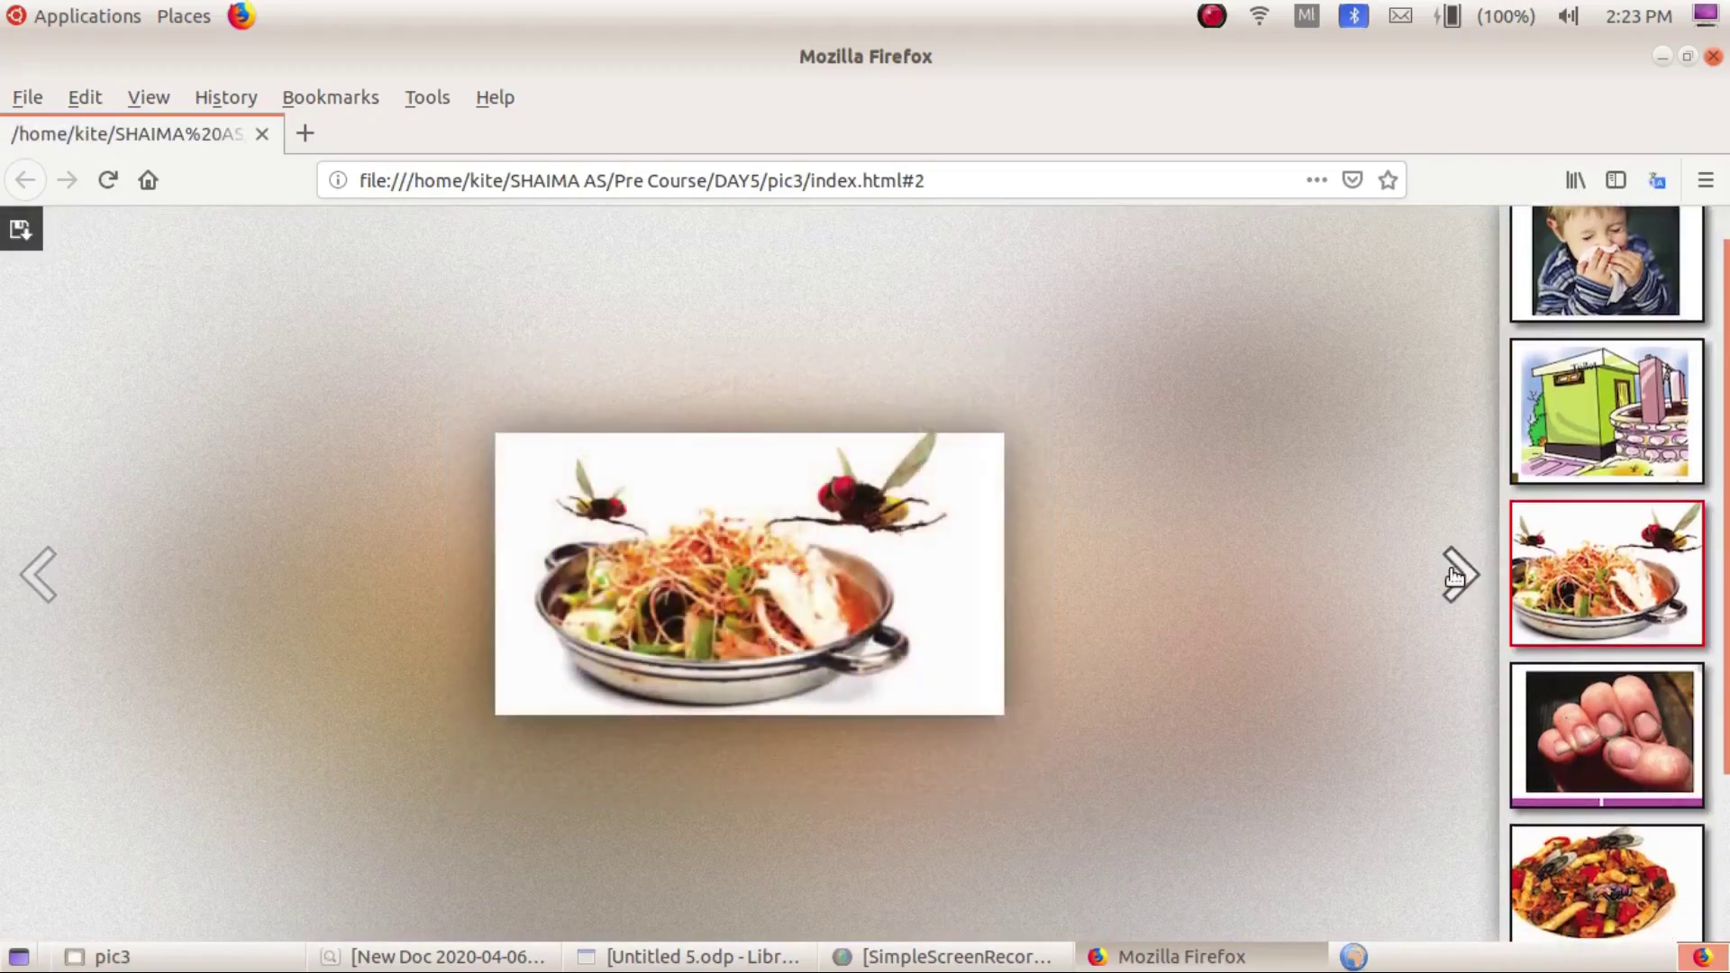
left_click(1459, 573)
left_click(1459, 573)
left_click(1713, 56)
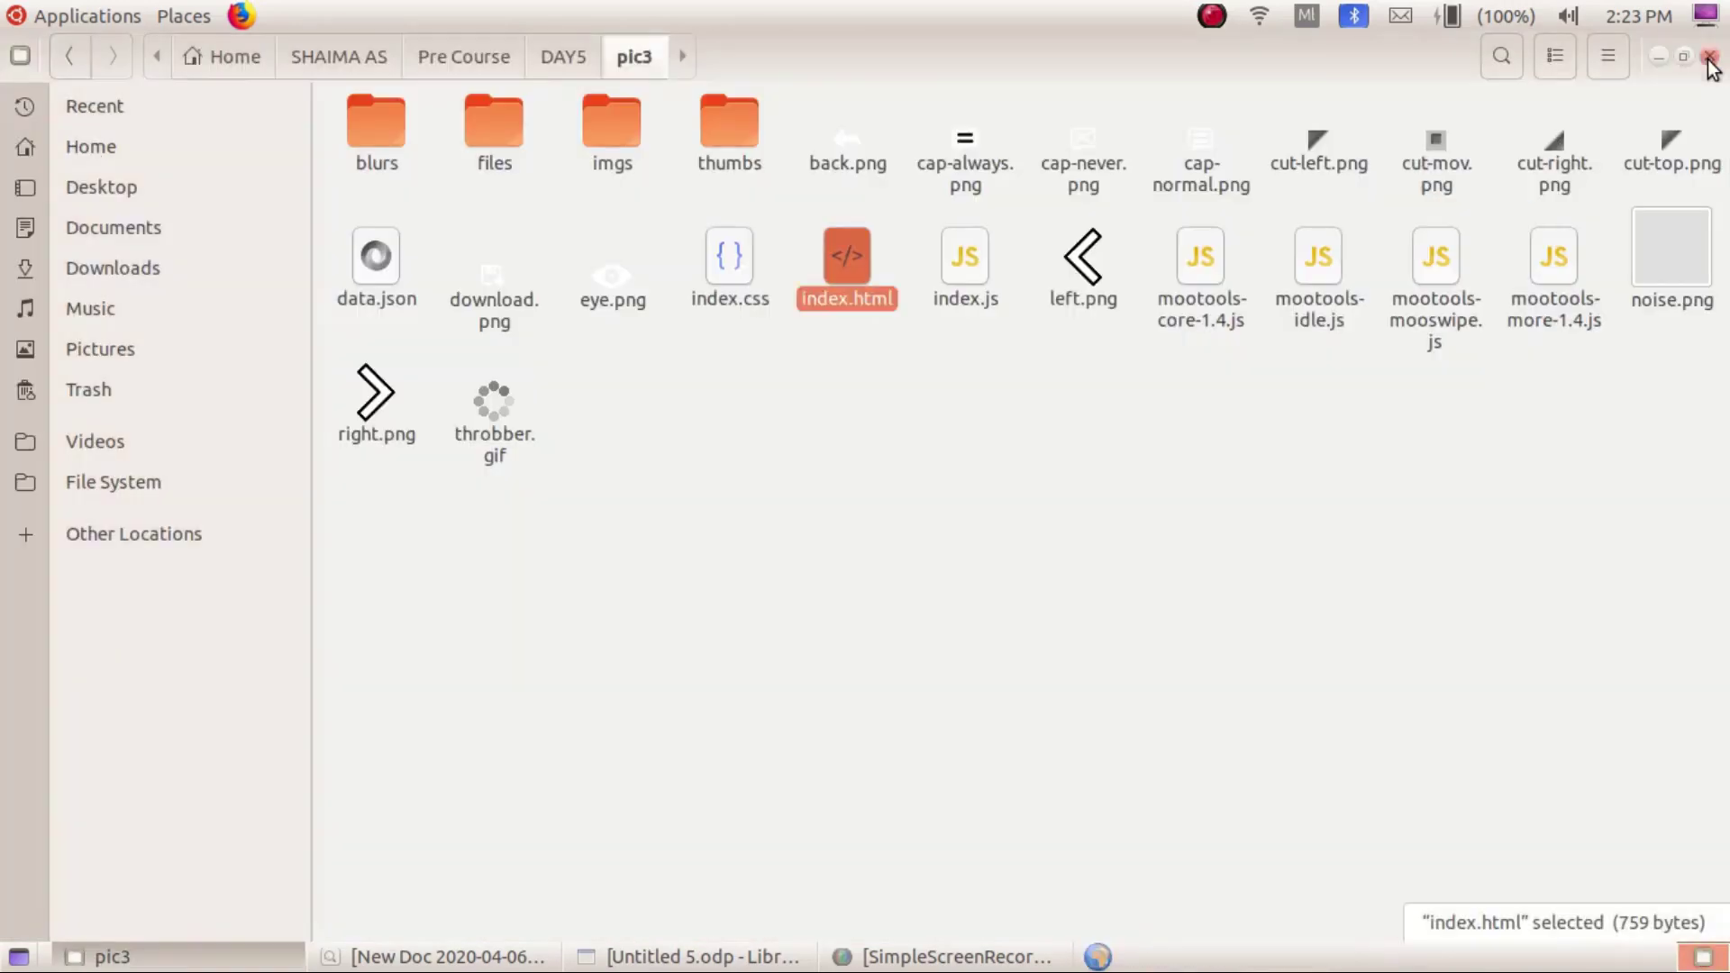
left_click(1007, 472)
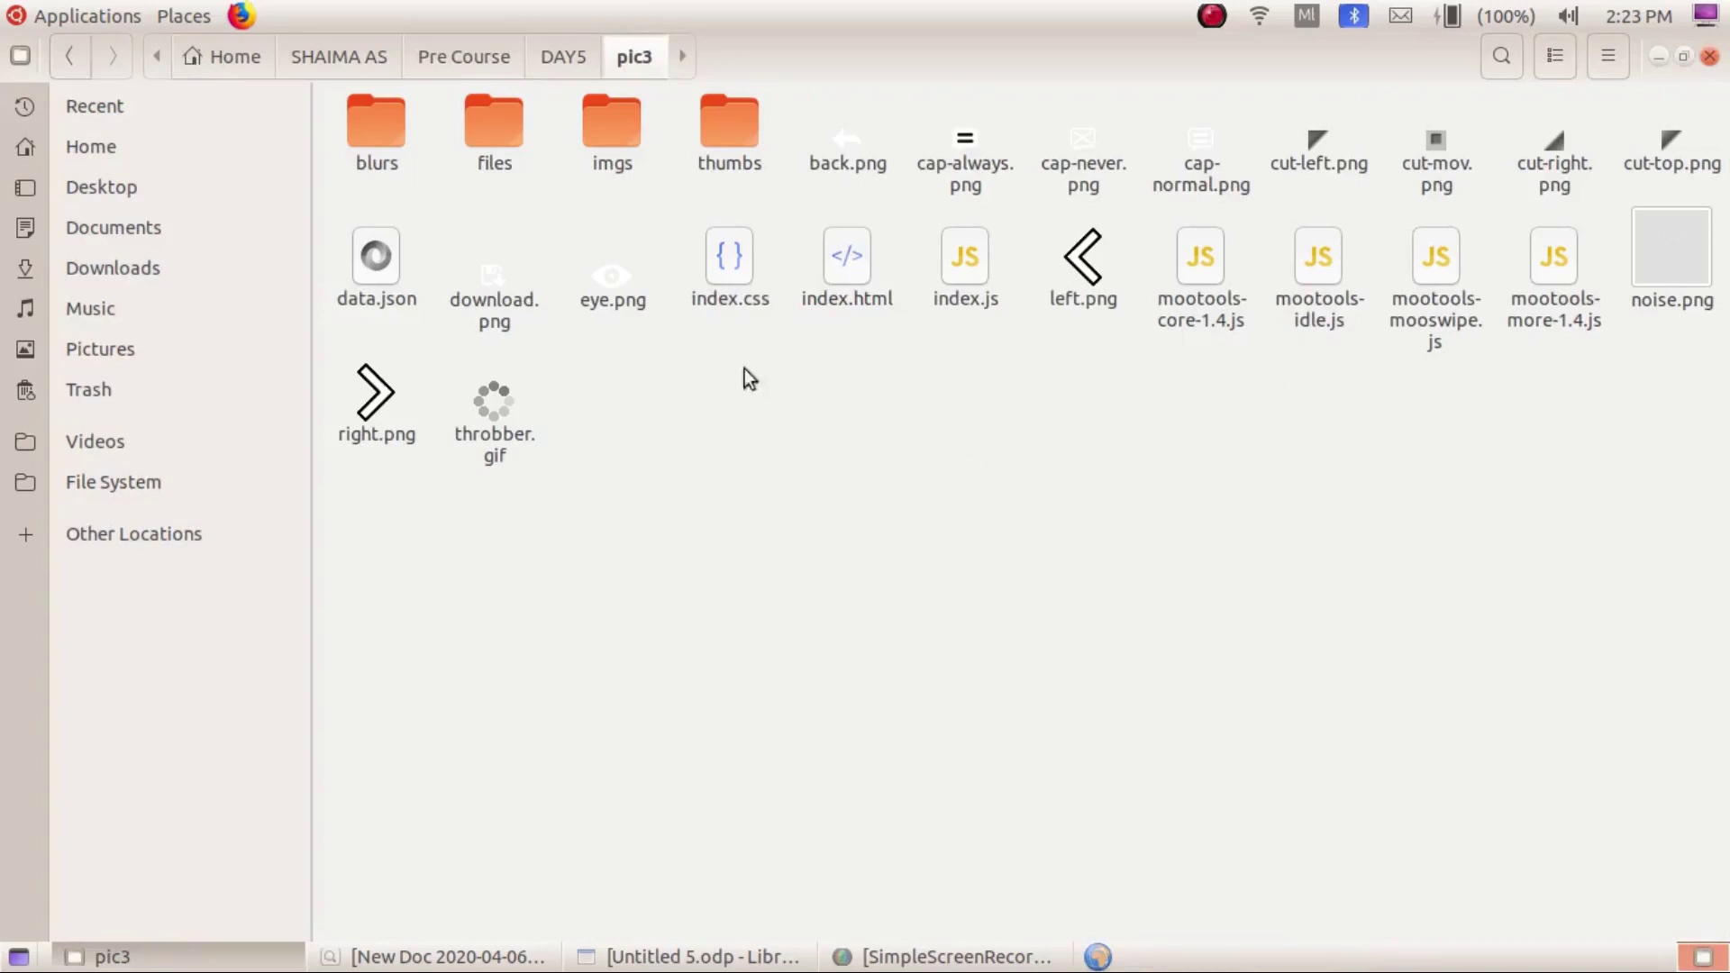
- Return to the DAY5 folder and open a terminal in it
left_click(564, 56)
left_click(592, 263)
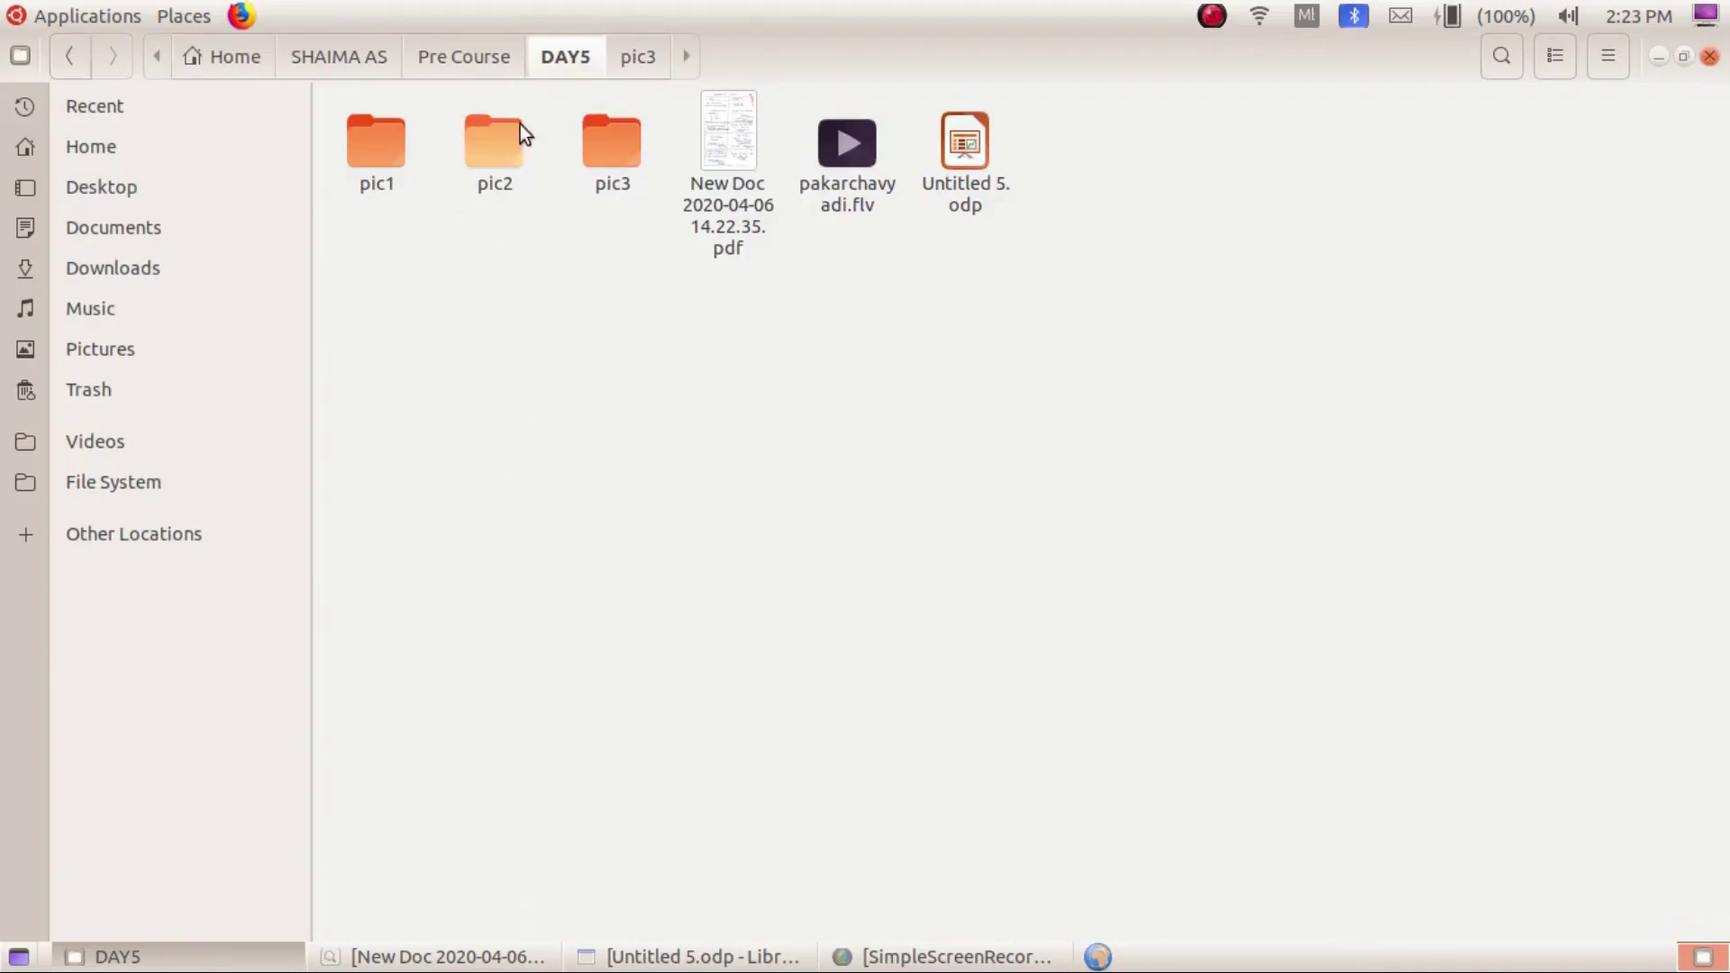
right_click(683, 353)
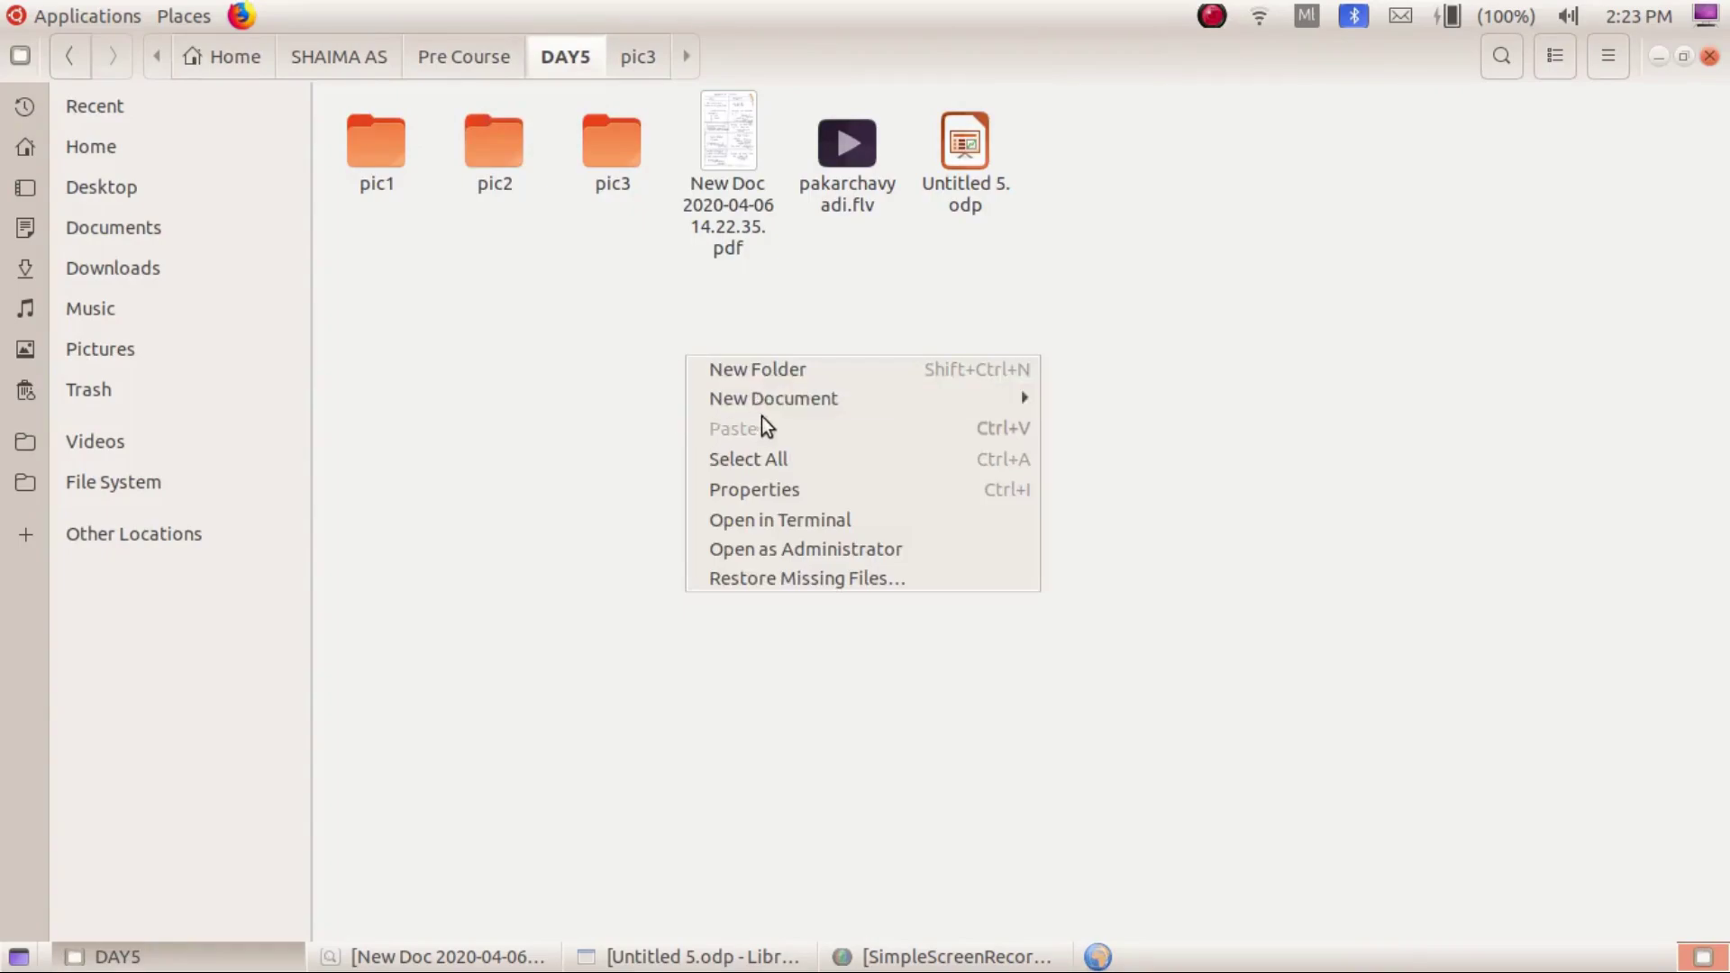
left_click(776, 520)
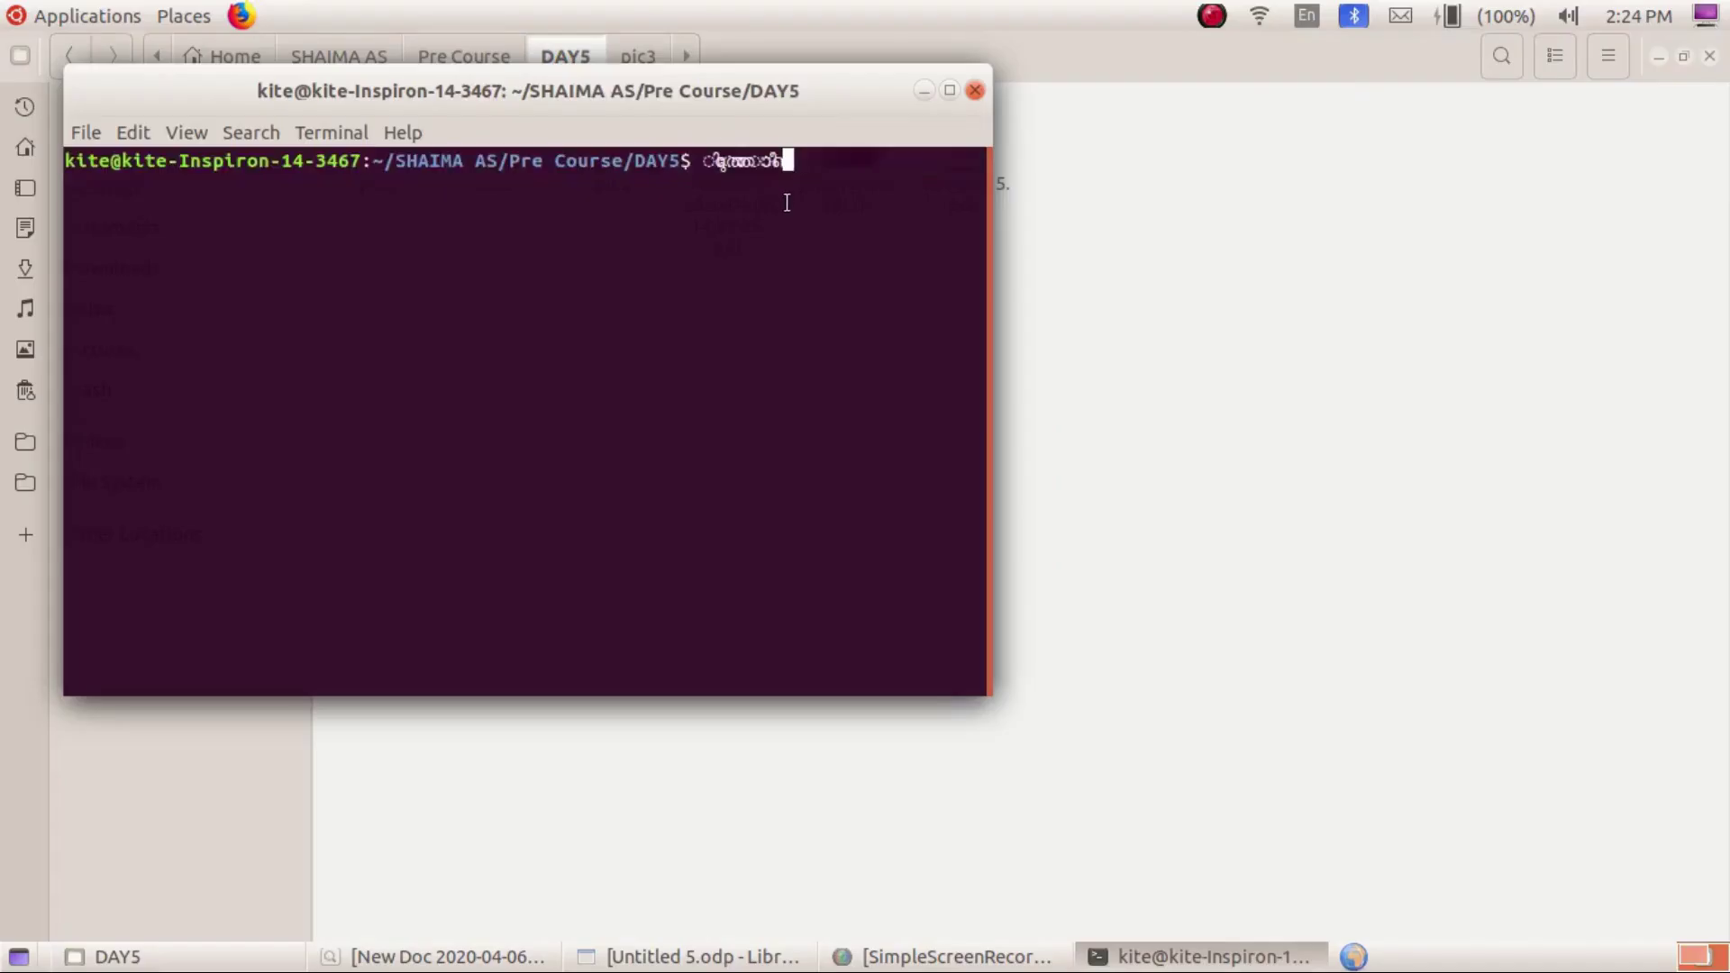
- Clear the stray characters from the command line and generate a gallery by running "fgallery pic2 pic4"
key("BackSpace")
key("BackSpace")
key("BackSpace")
key("BackSpace")
key("BackSpace")
type("fgall")
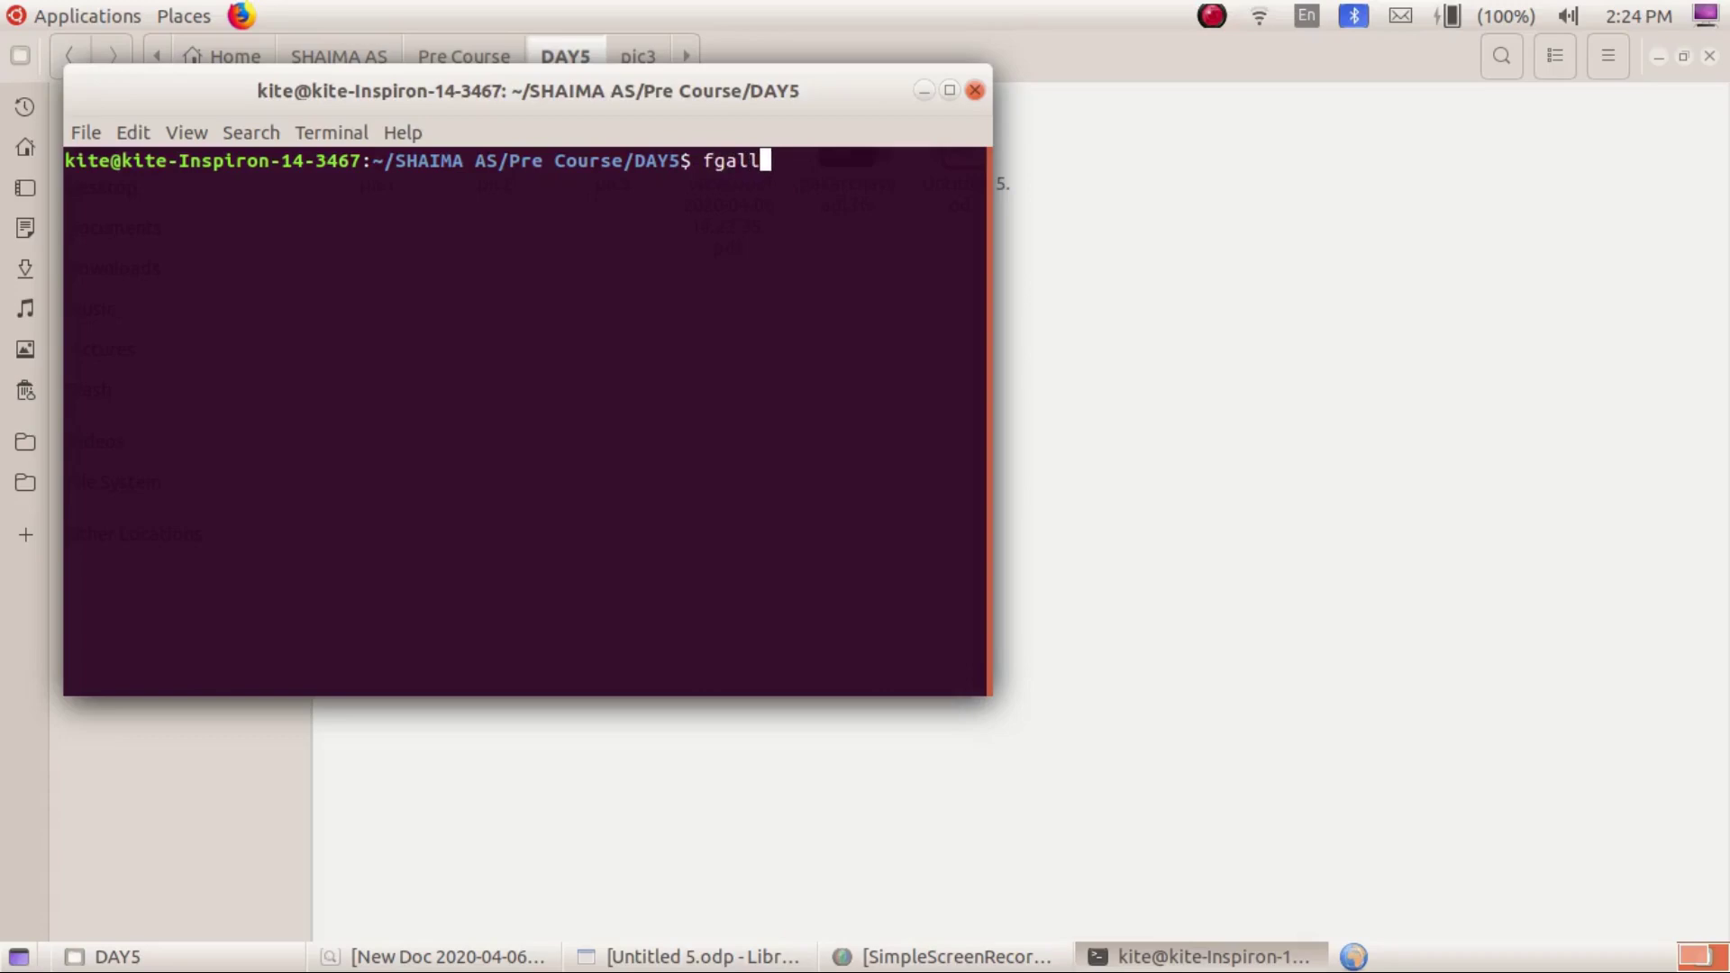
type("ery")
left_click_drag(691, 90, 778, 304)
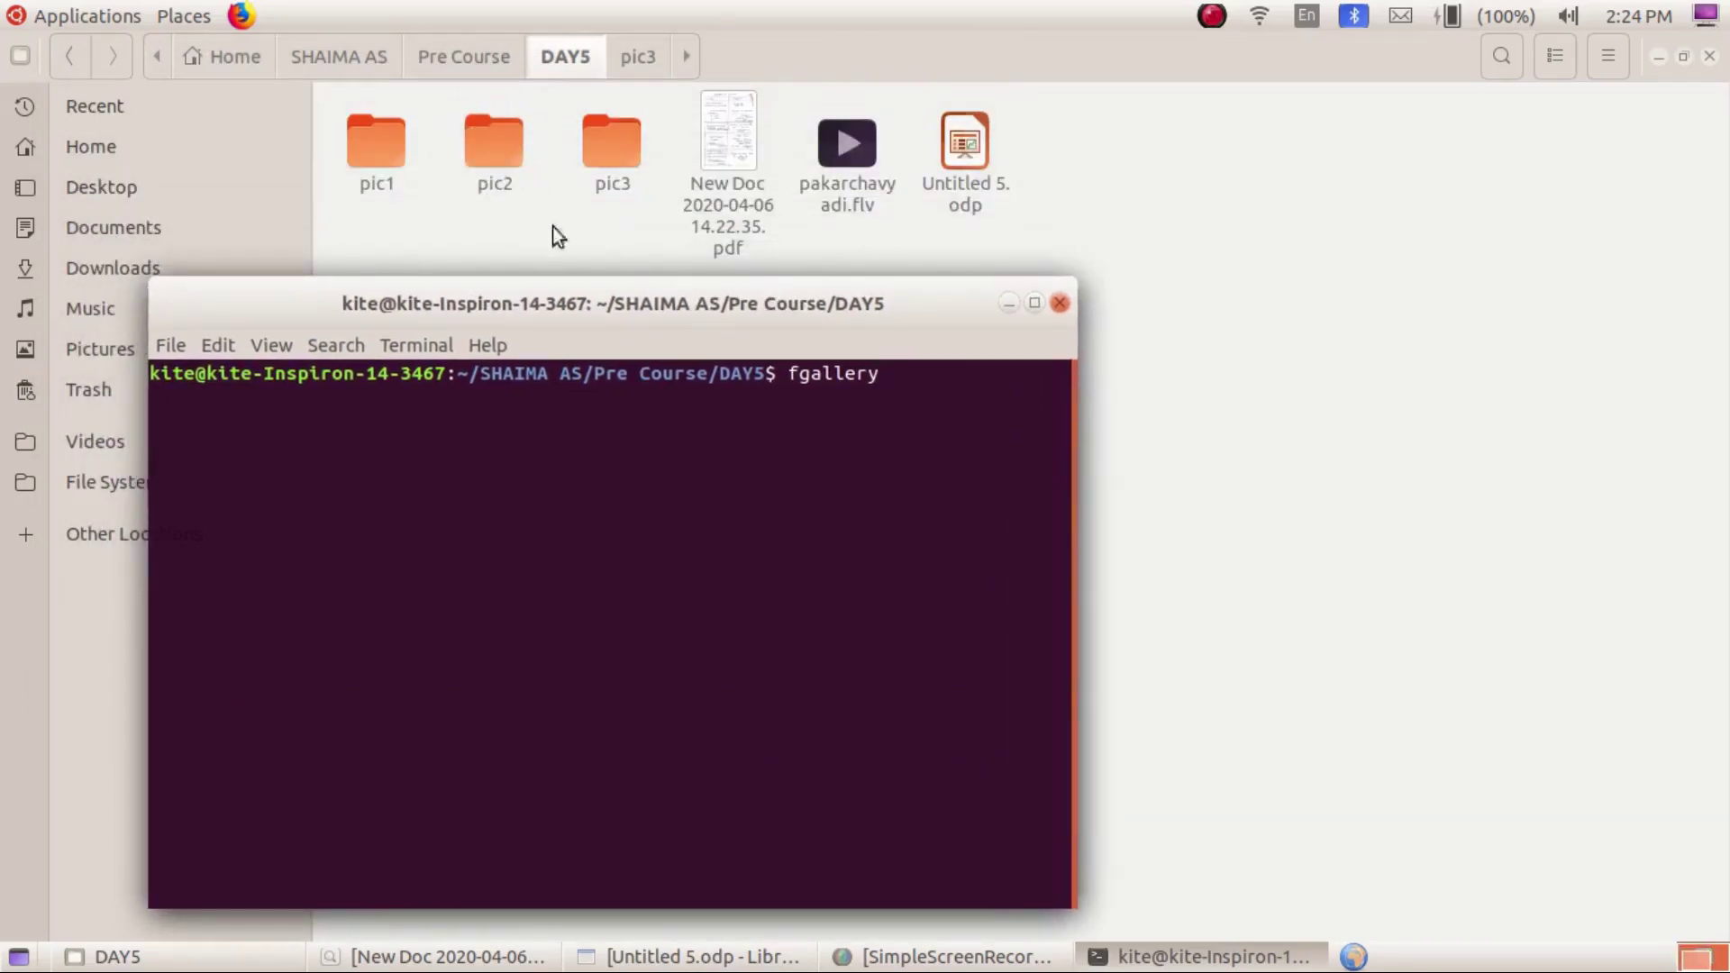
type("pic2 pic4")
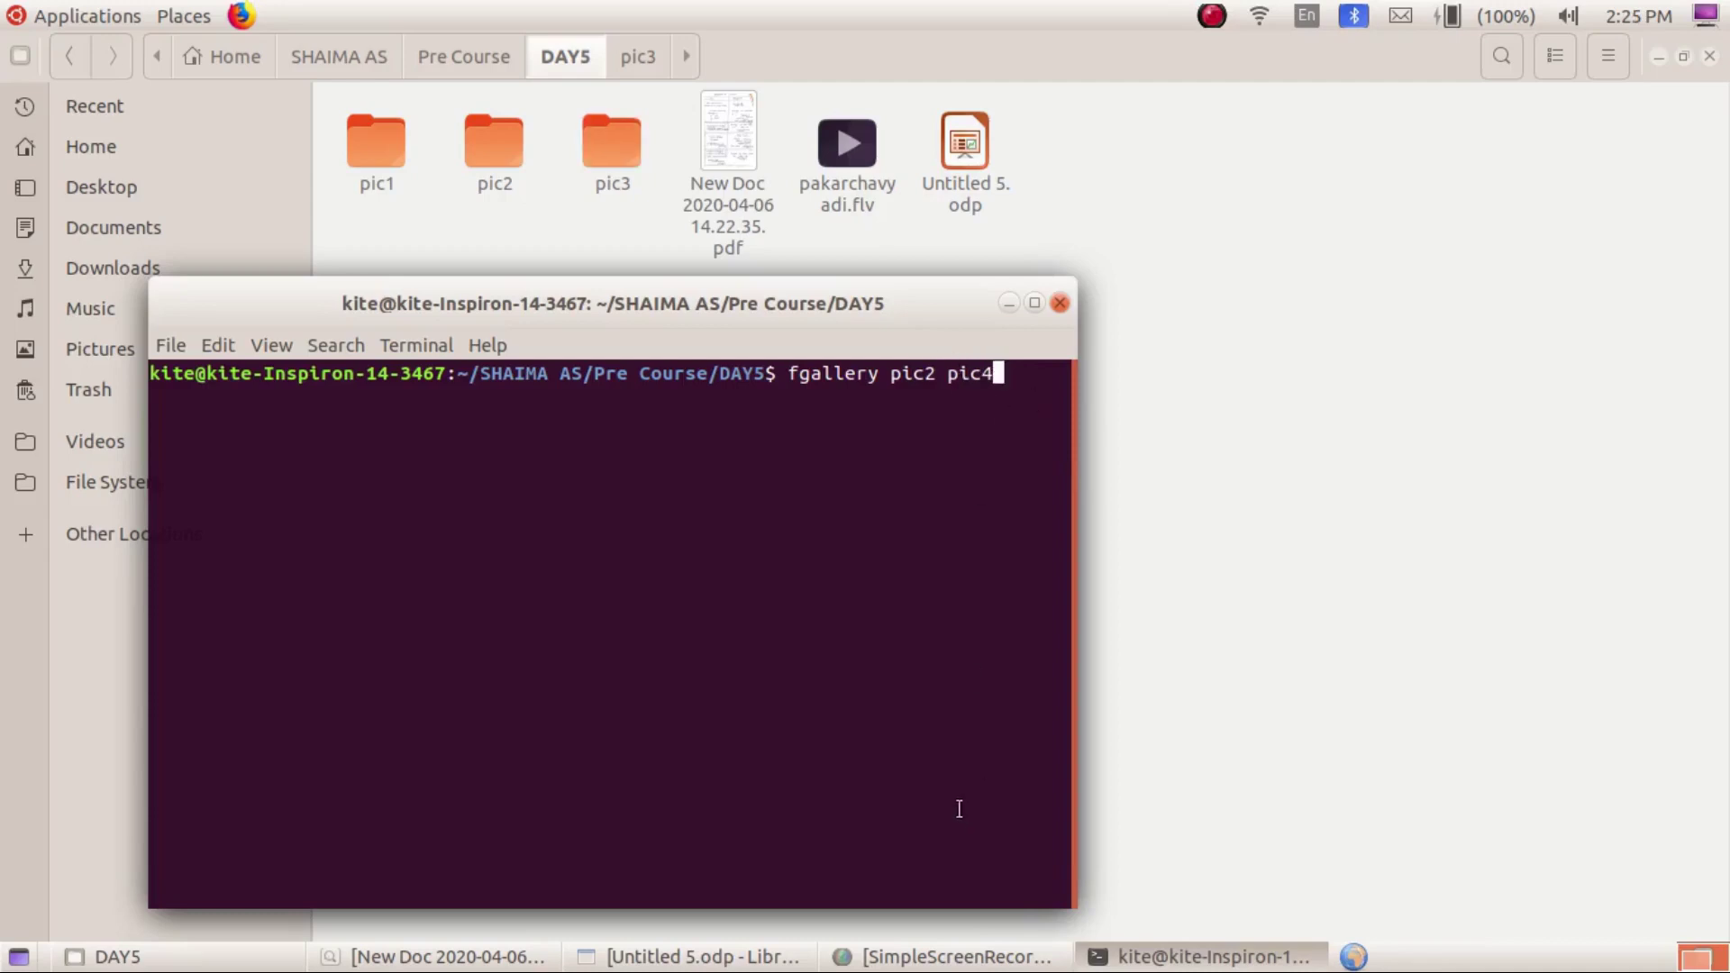
key("Return")
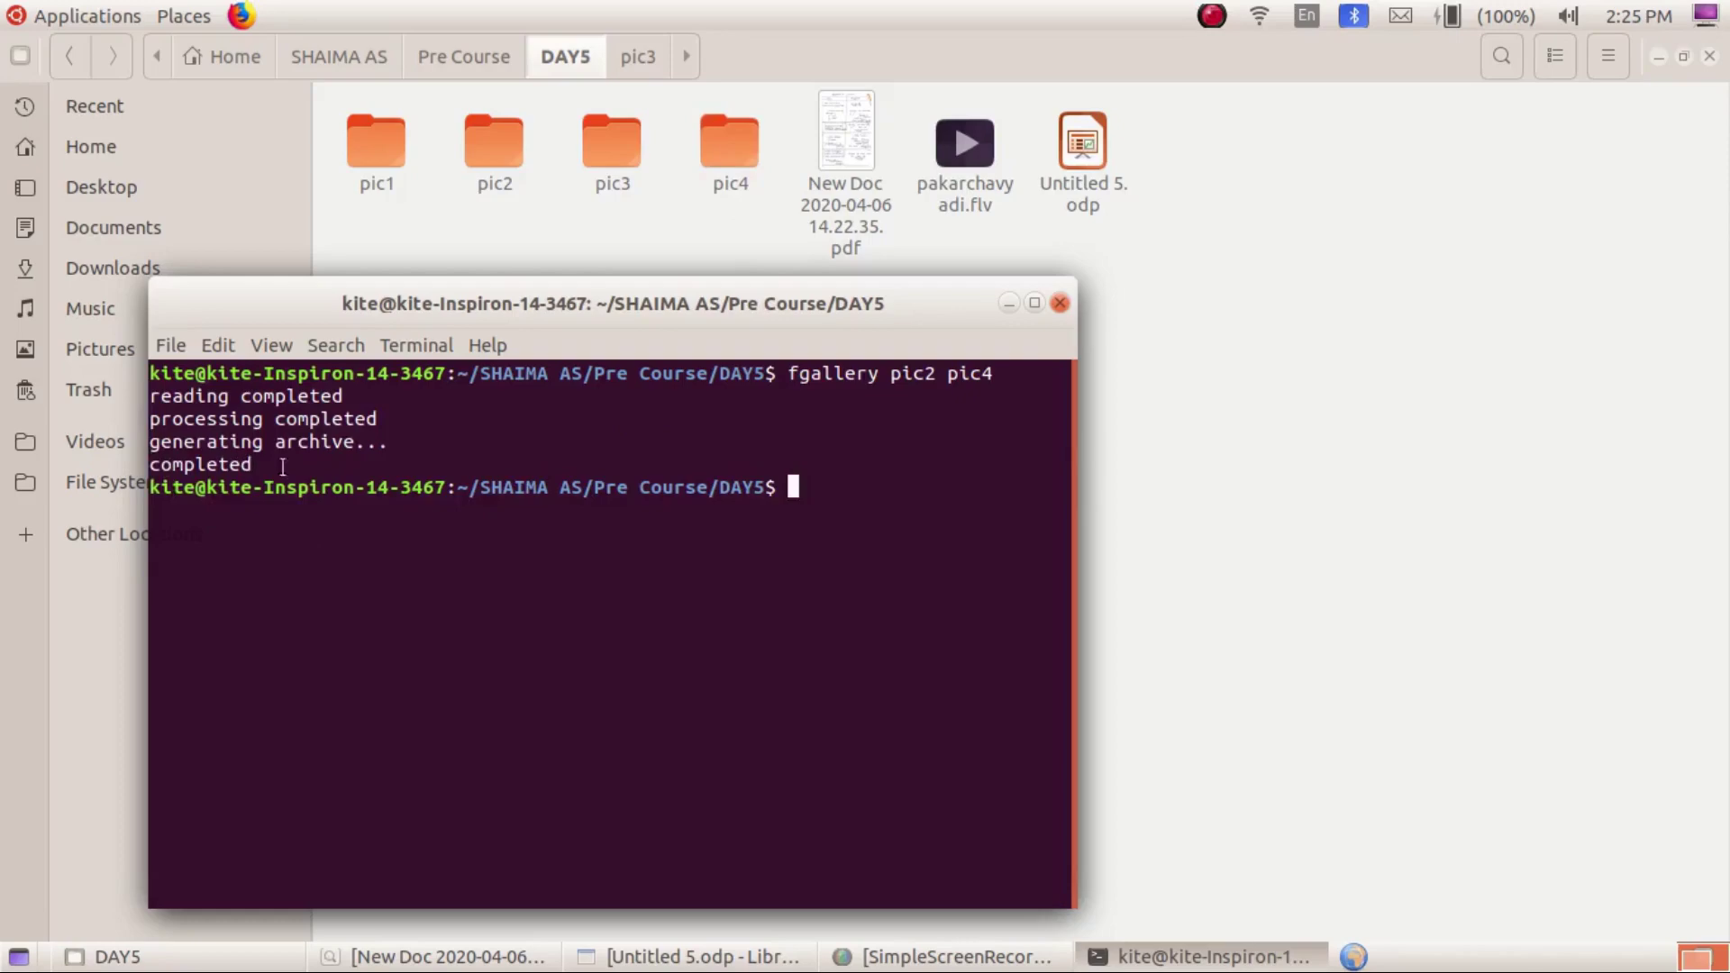
- Close the terminal, view the pic4 folder's index.html gallery in Firefox, step through its pictures and close the browser
left_click(1059, 304)
double_click(732, 144)
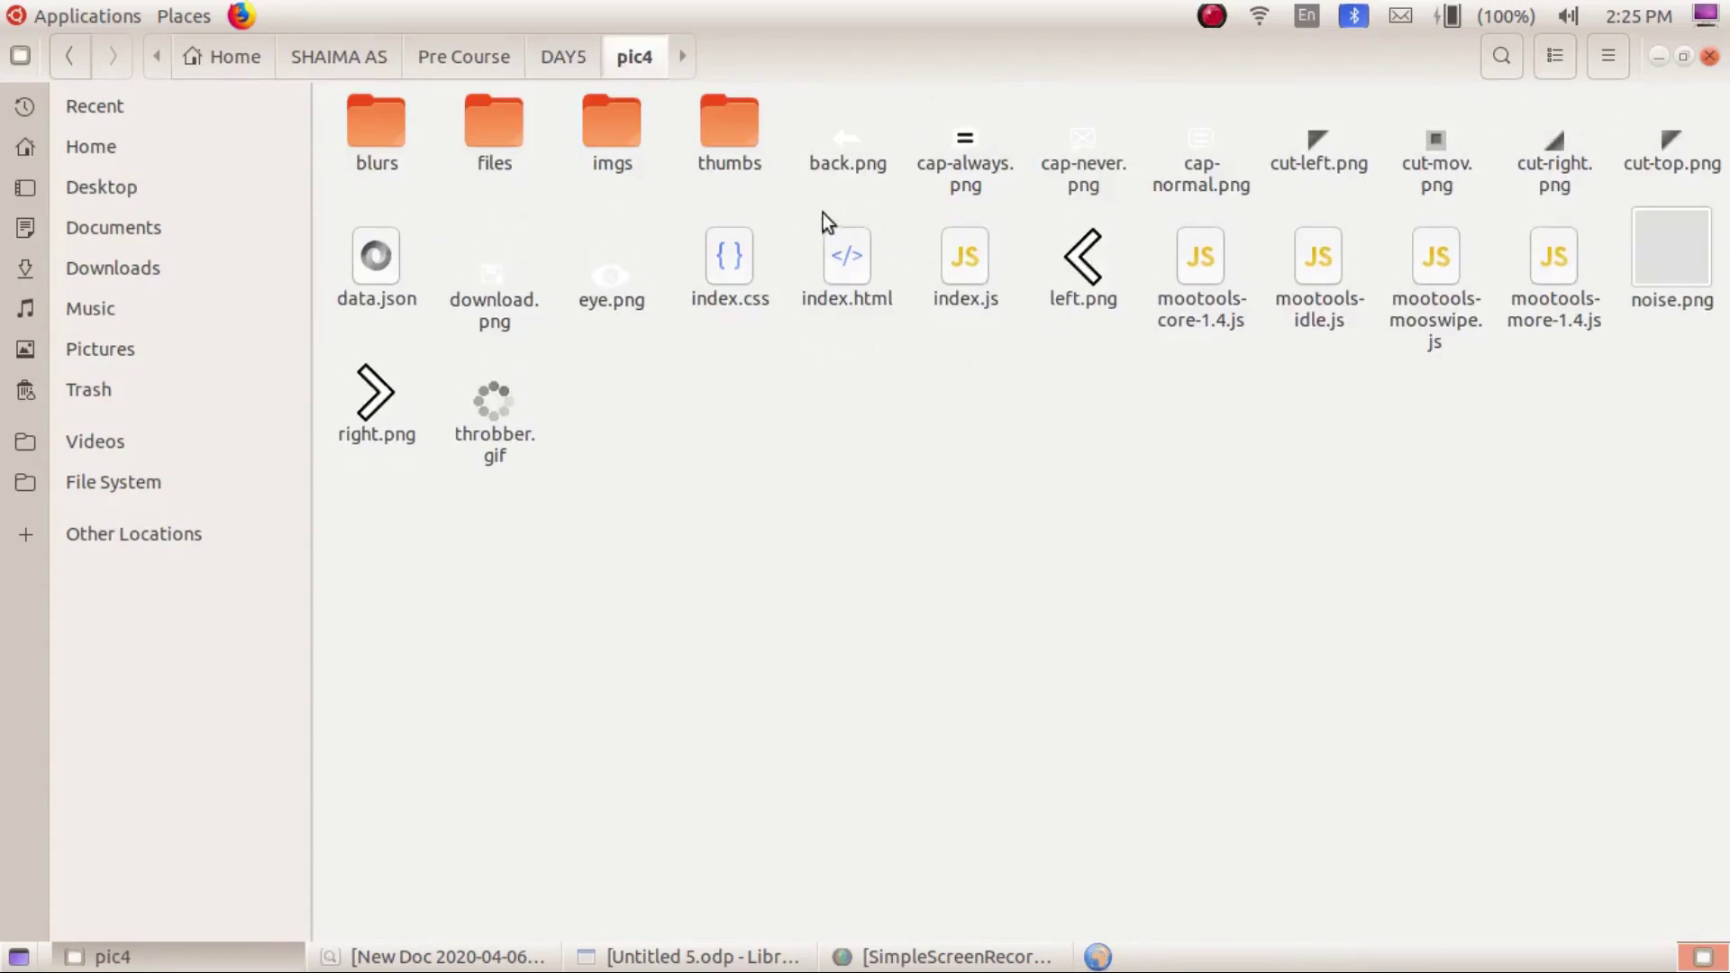
left_click(846, 253)
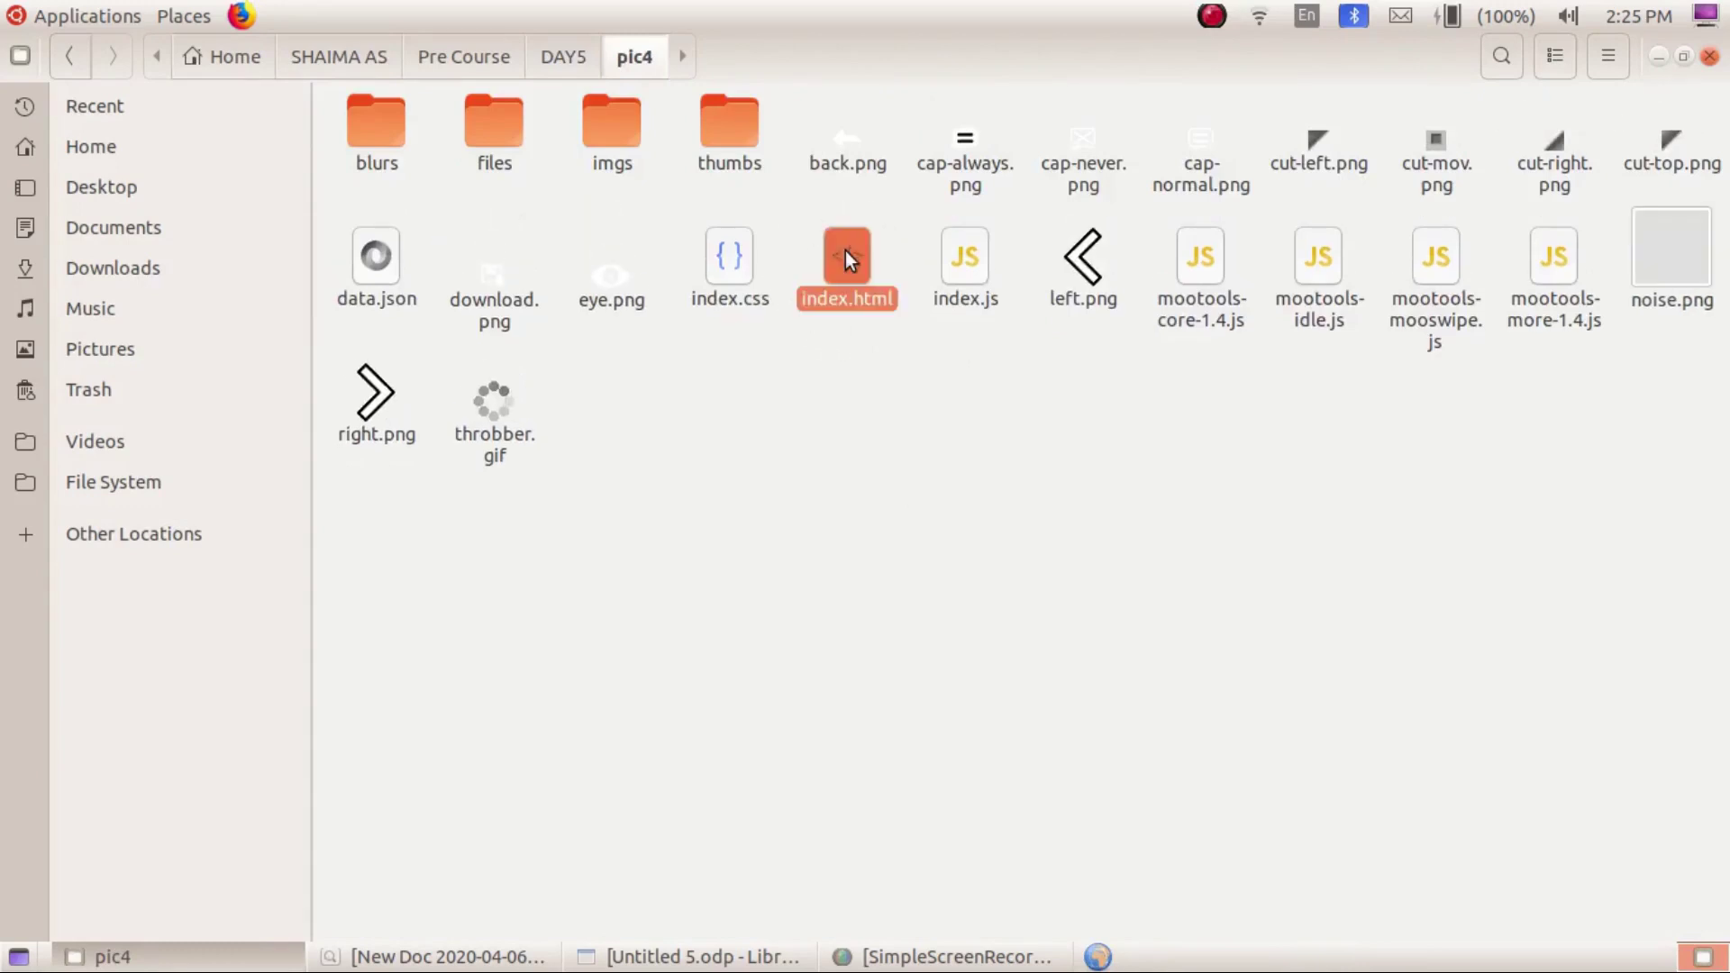
double_click(845, 253)
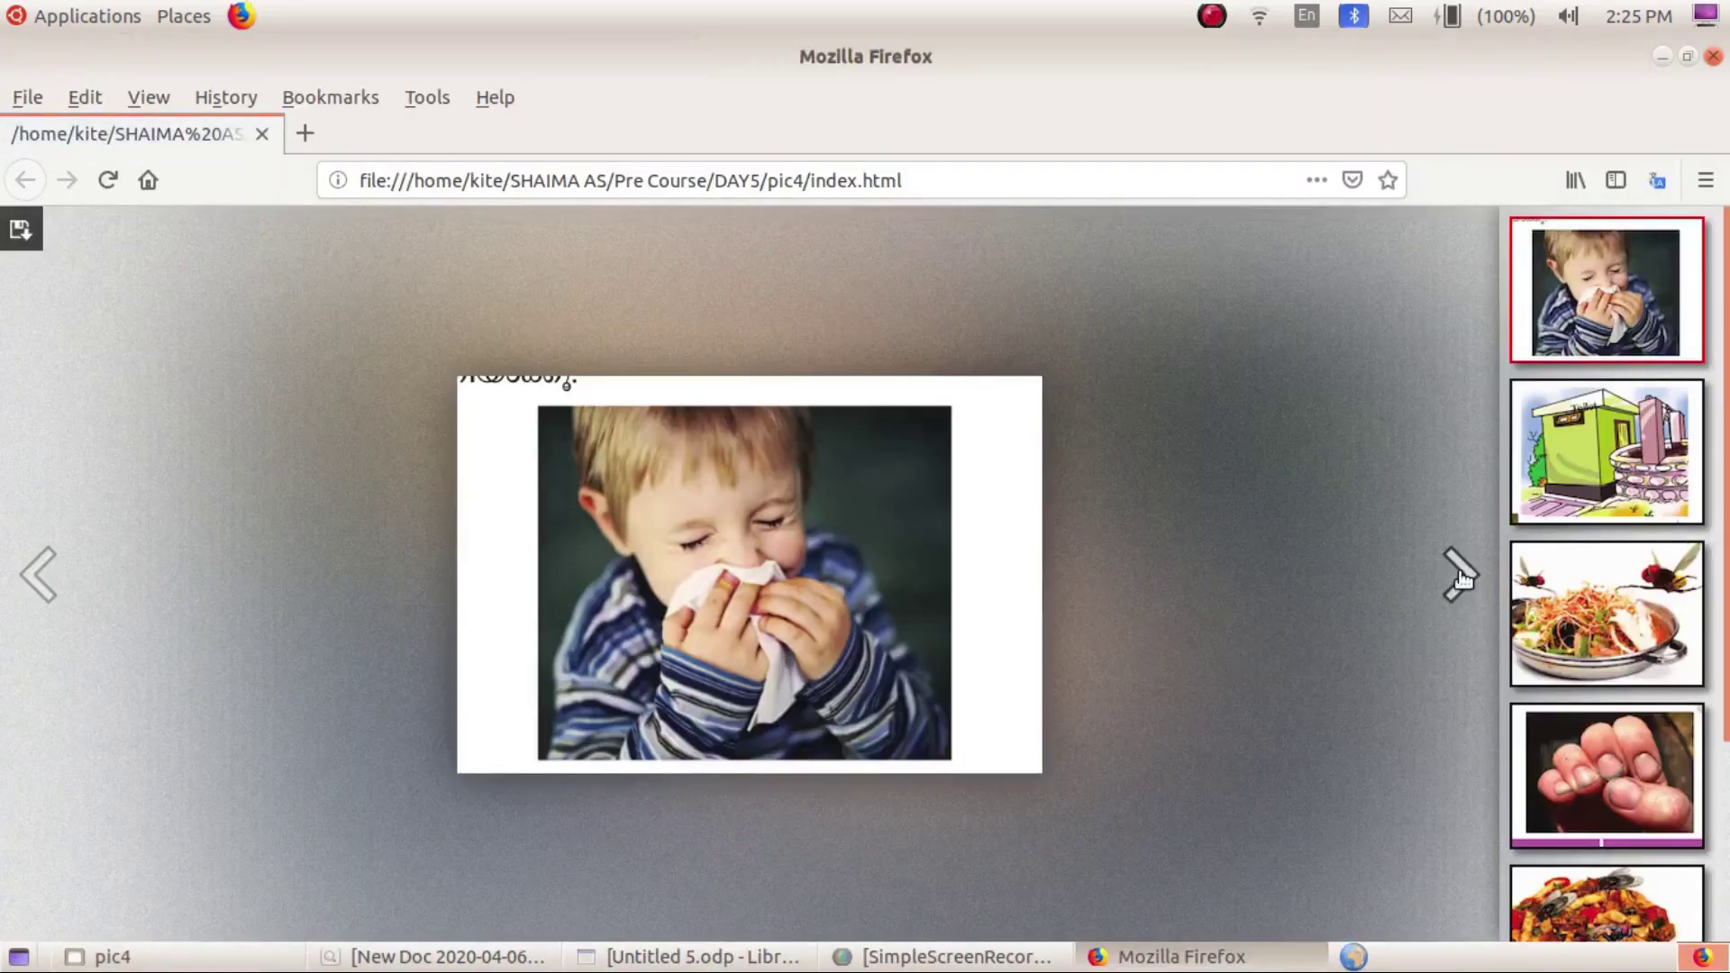
left_click(1460, 577)
left_click(1459, 576)
left_click(1459, 577)
left_click(1460, 577)
left_click(1713, 56)
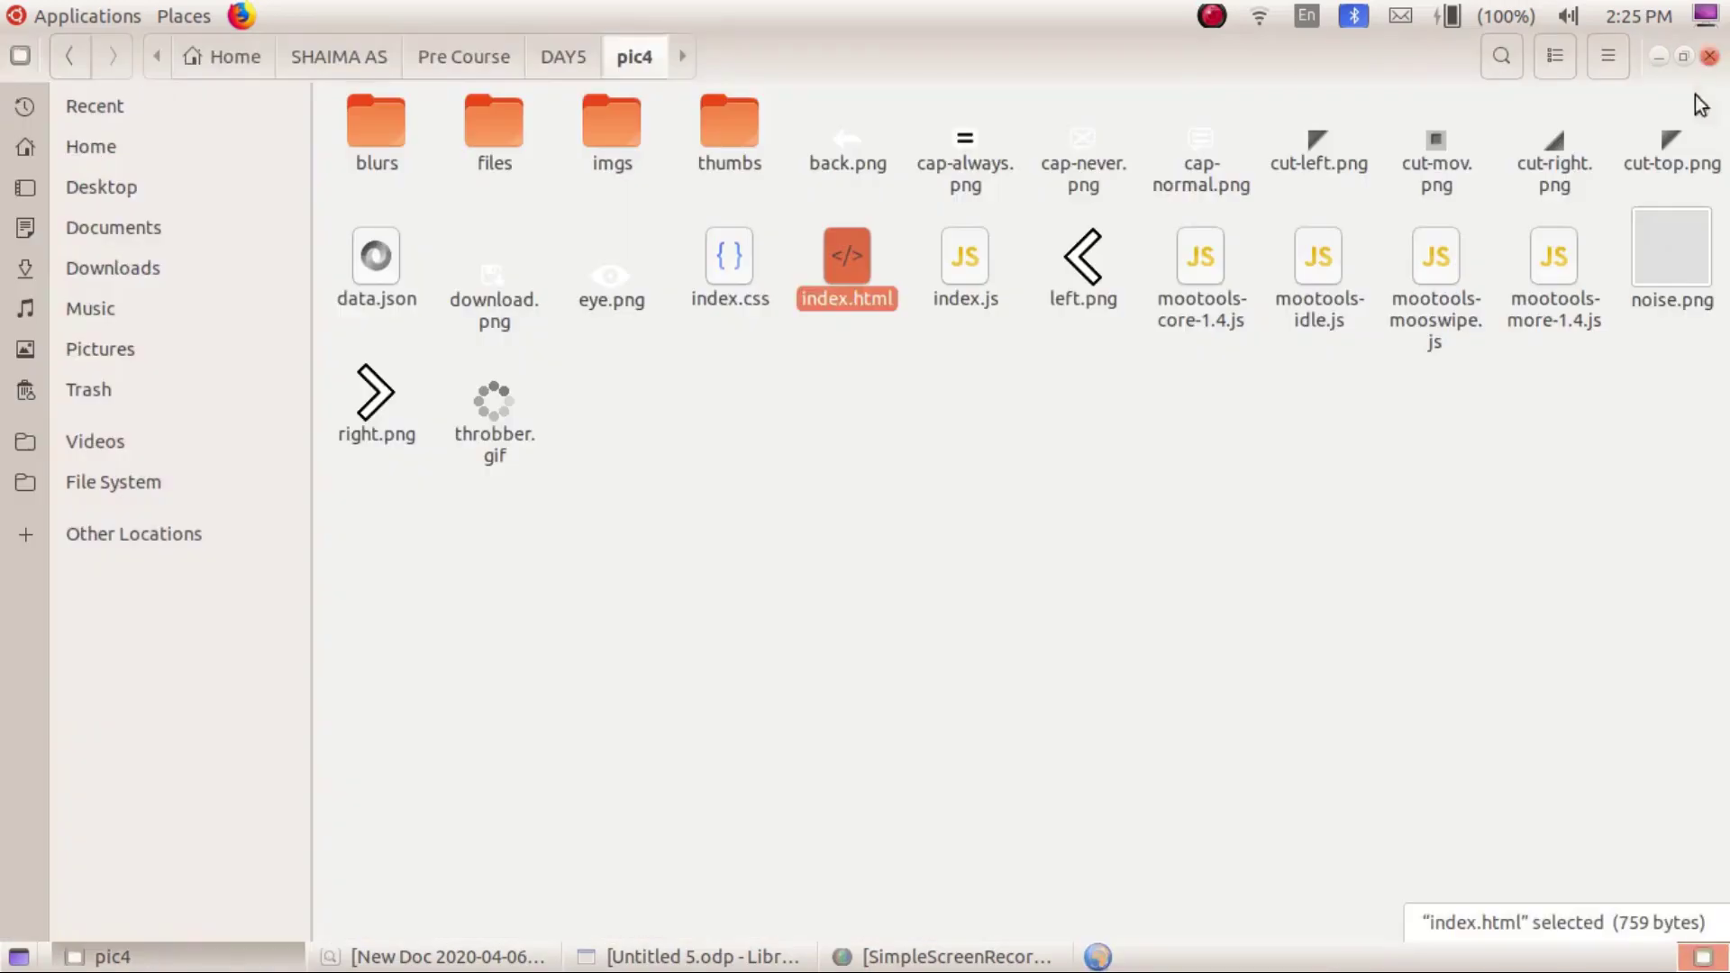
- Deselect index.html in the pic4 folder and switch to the Untitled 5.odp presentation in LibreOffice Impress
left_click(988, 559)
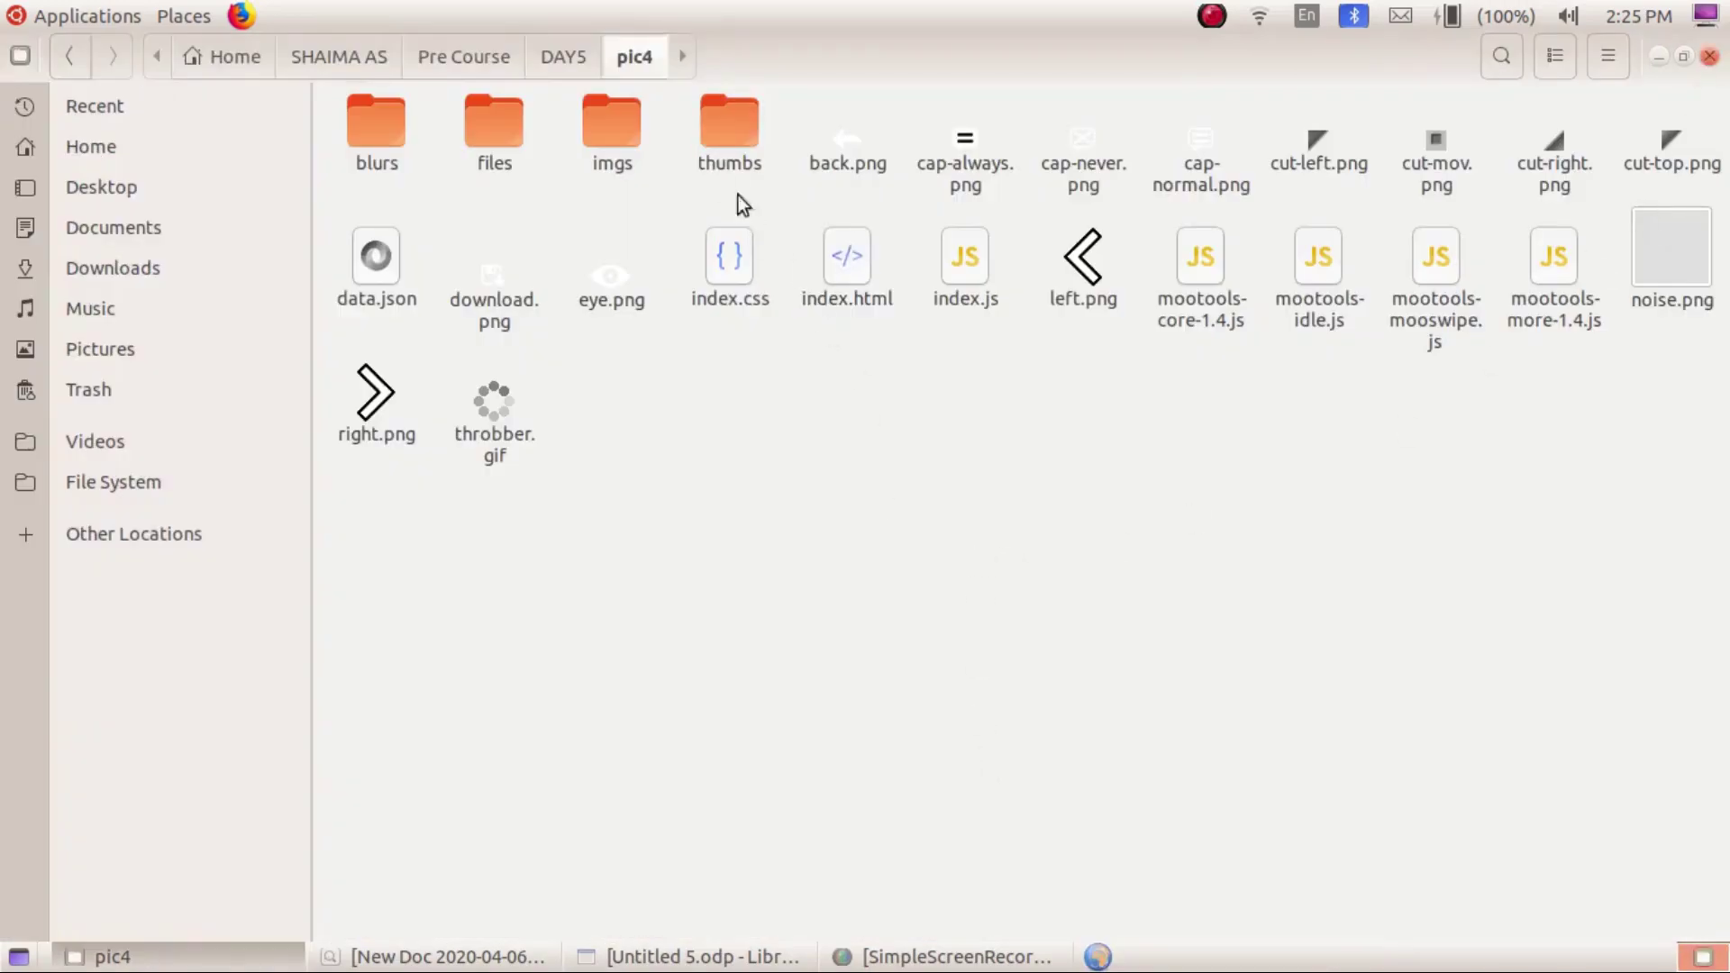
left_click(726, 961)
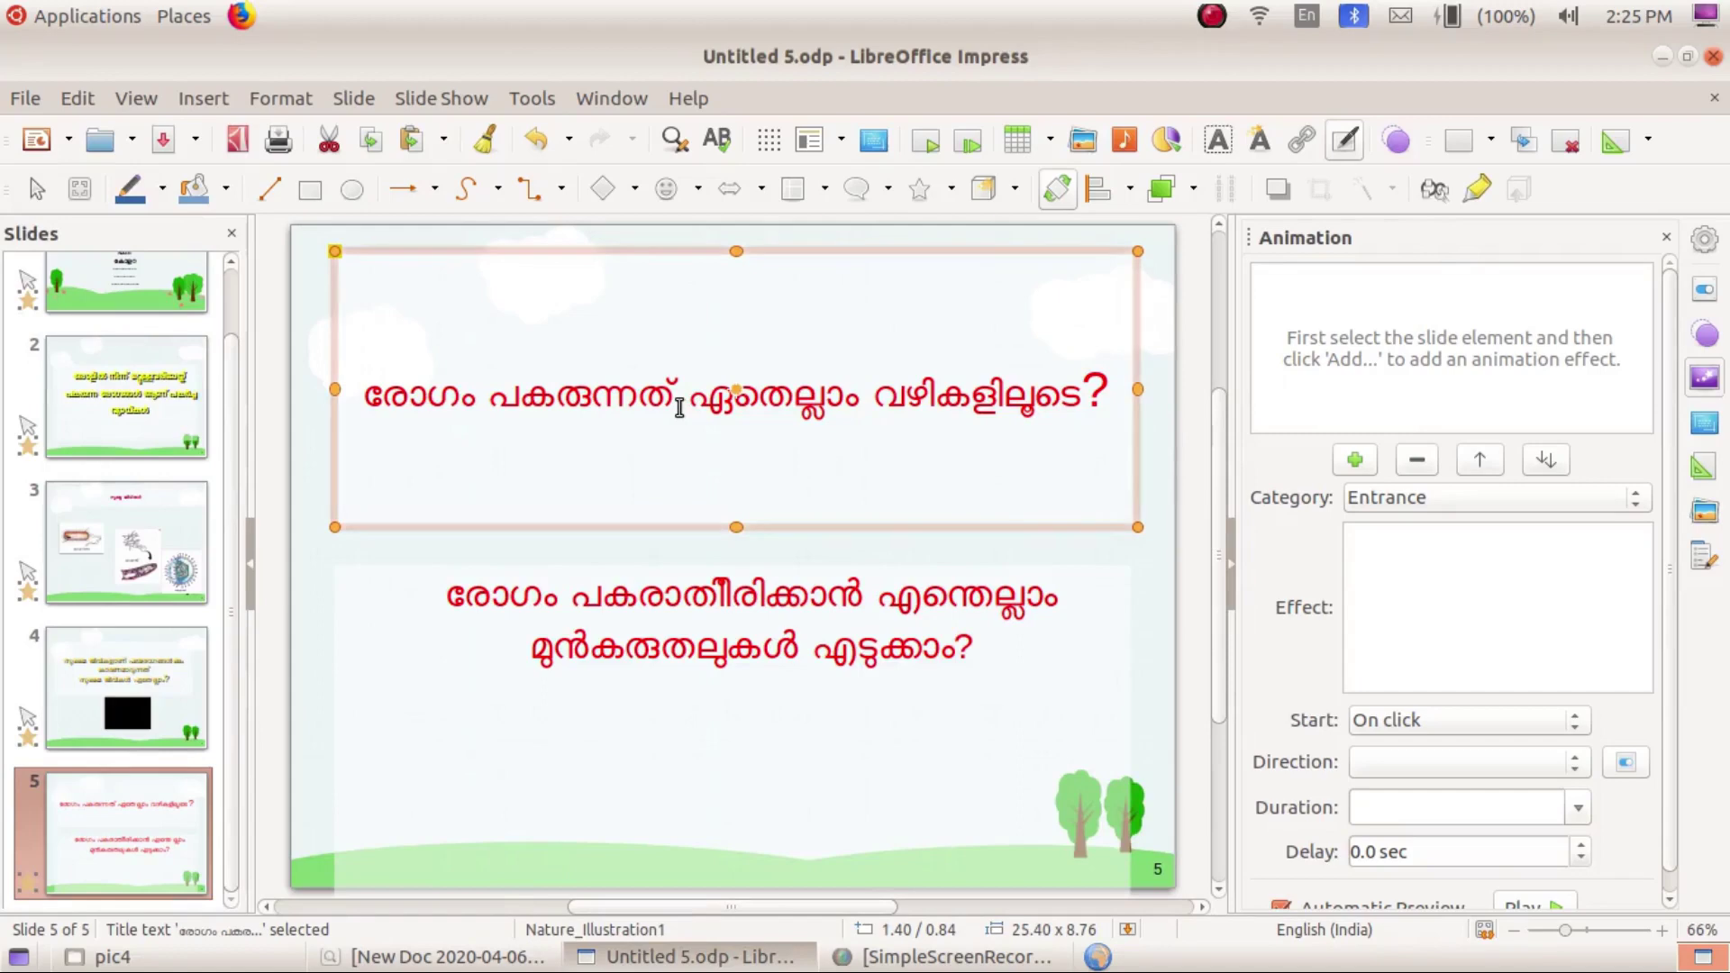
left_click(798, 389)
left_click(280, 98)
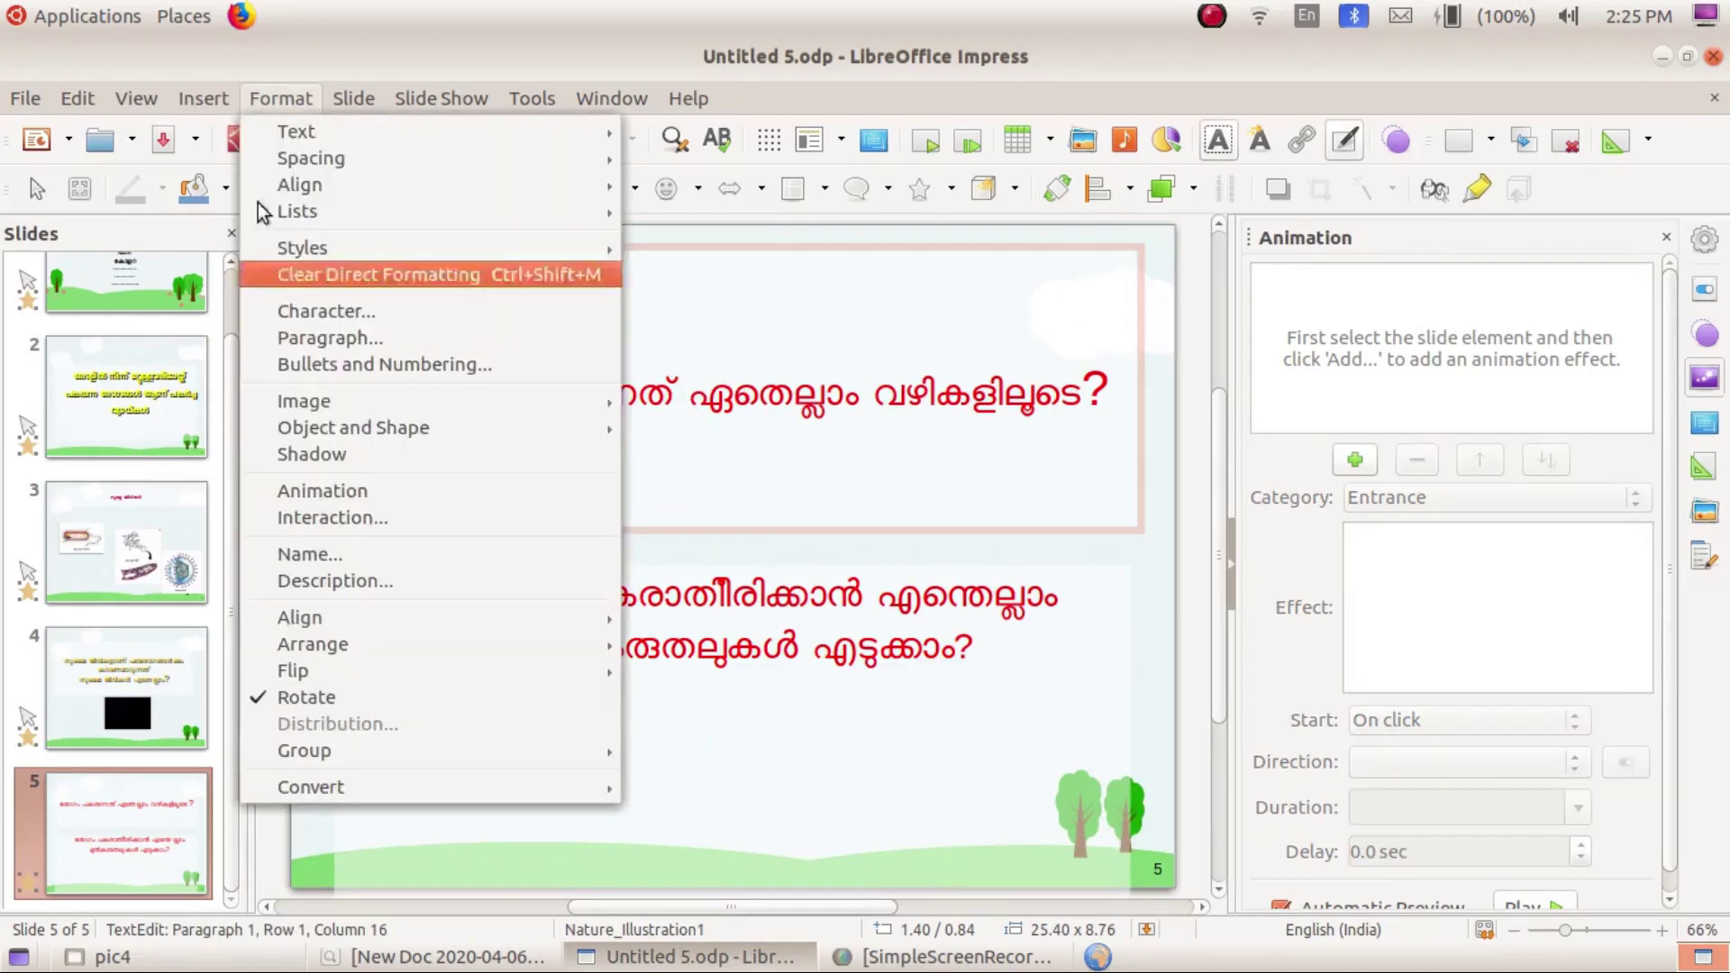
mouse_move(202, 98)
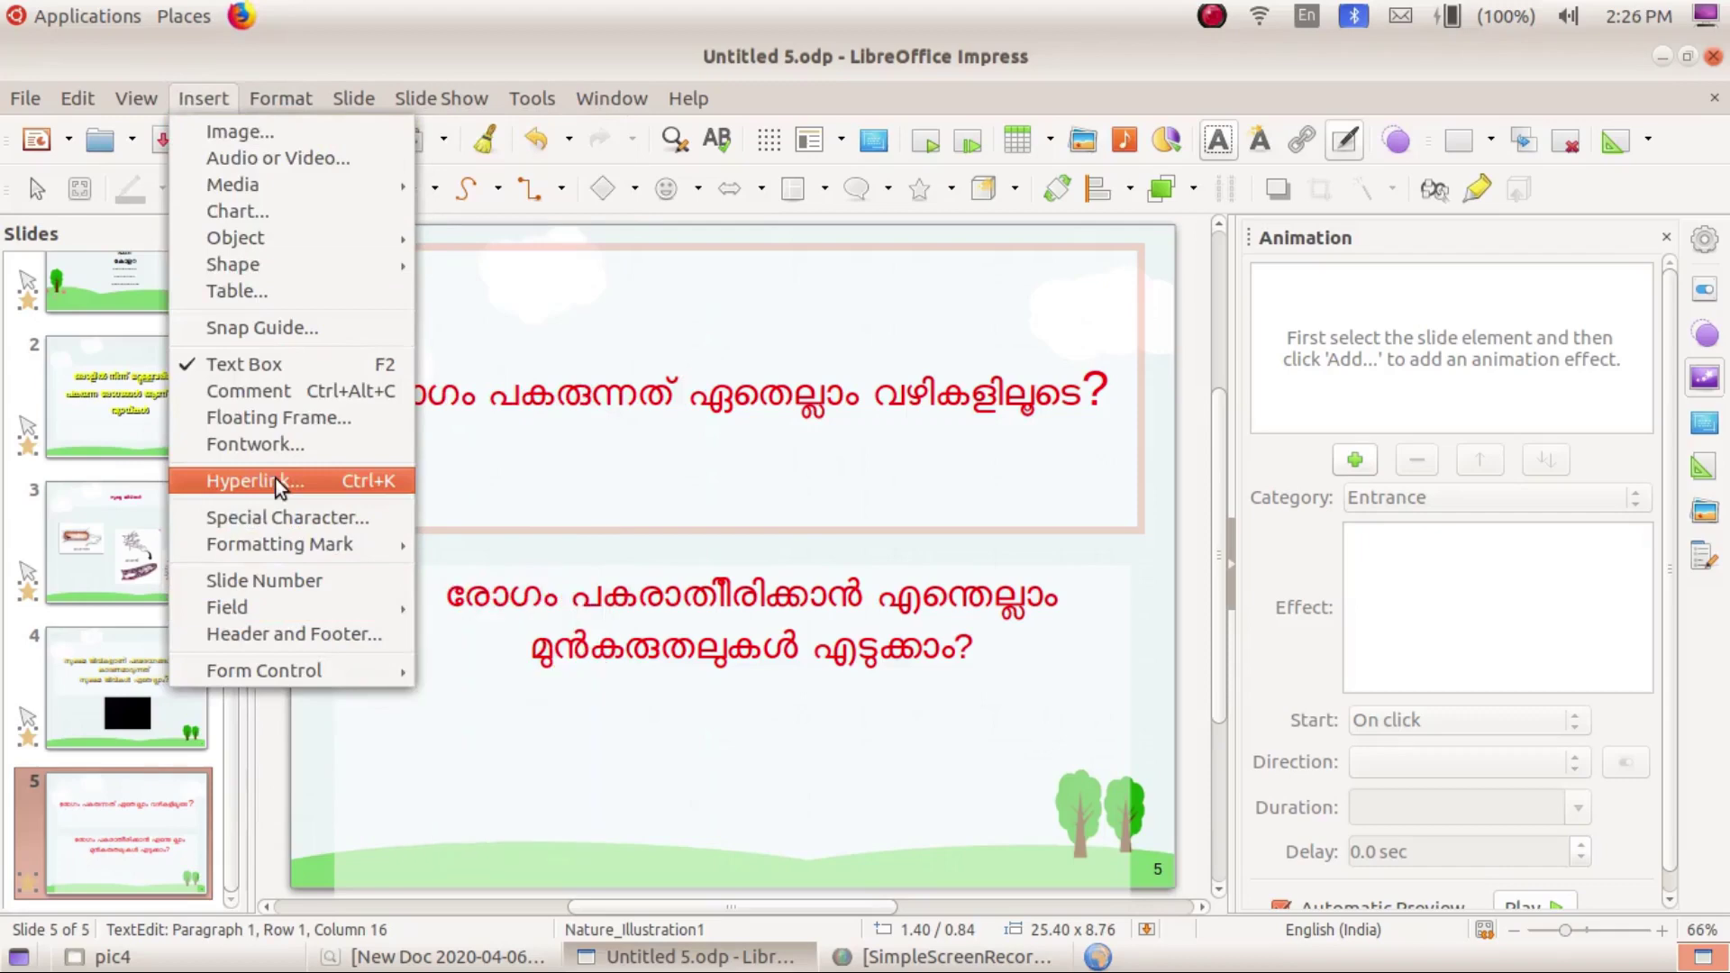
key("Escape")
key("Escape")
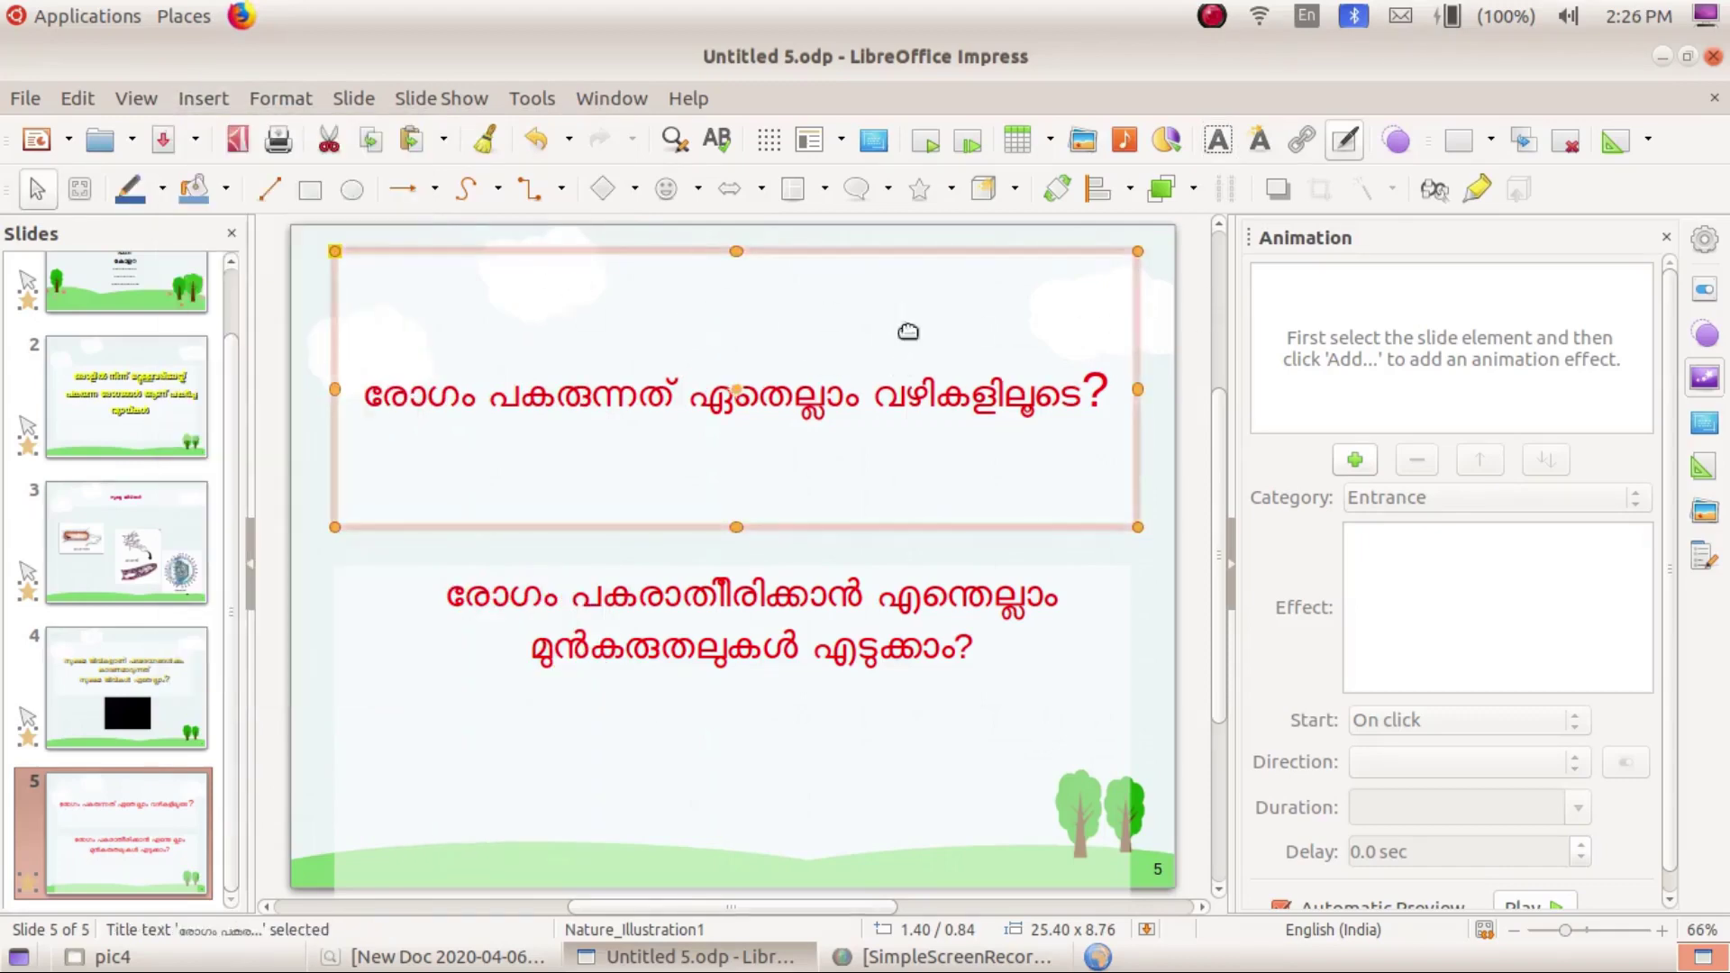
- Insert a document hyperlink on slide 5's title text box that points to index.html in the DAY5/pic4 folder
mouse_move(654, 319)
left_mouse_down()
mouse_move(645, 333)
mouse_move(645, 316)
left_mouse_up()
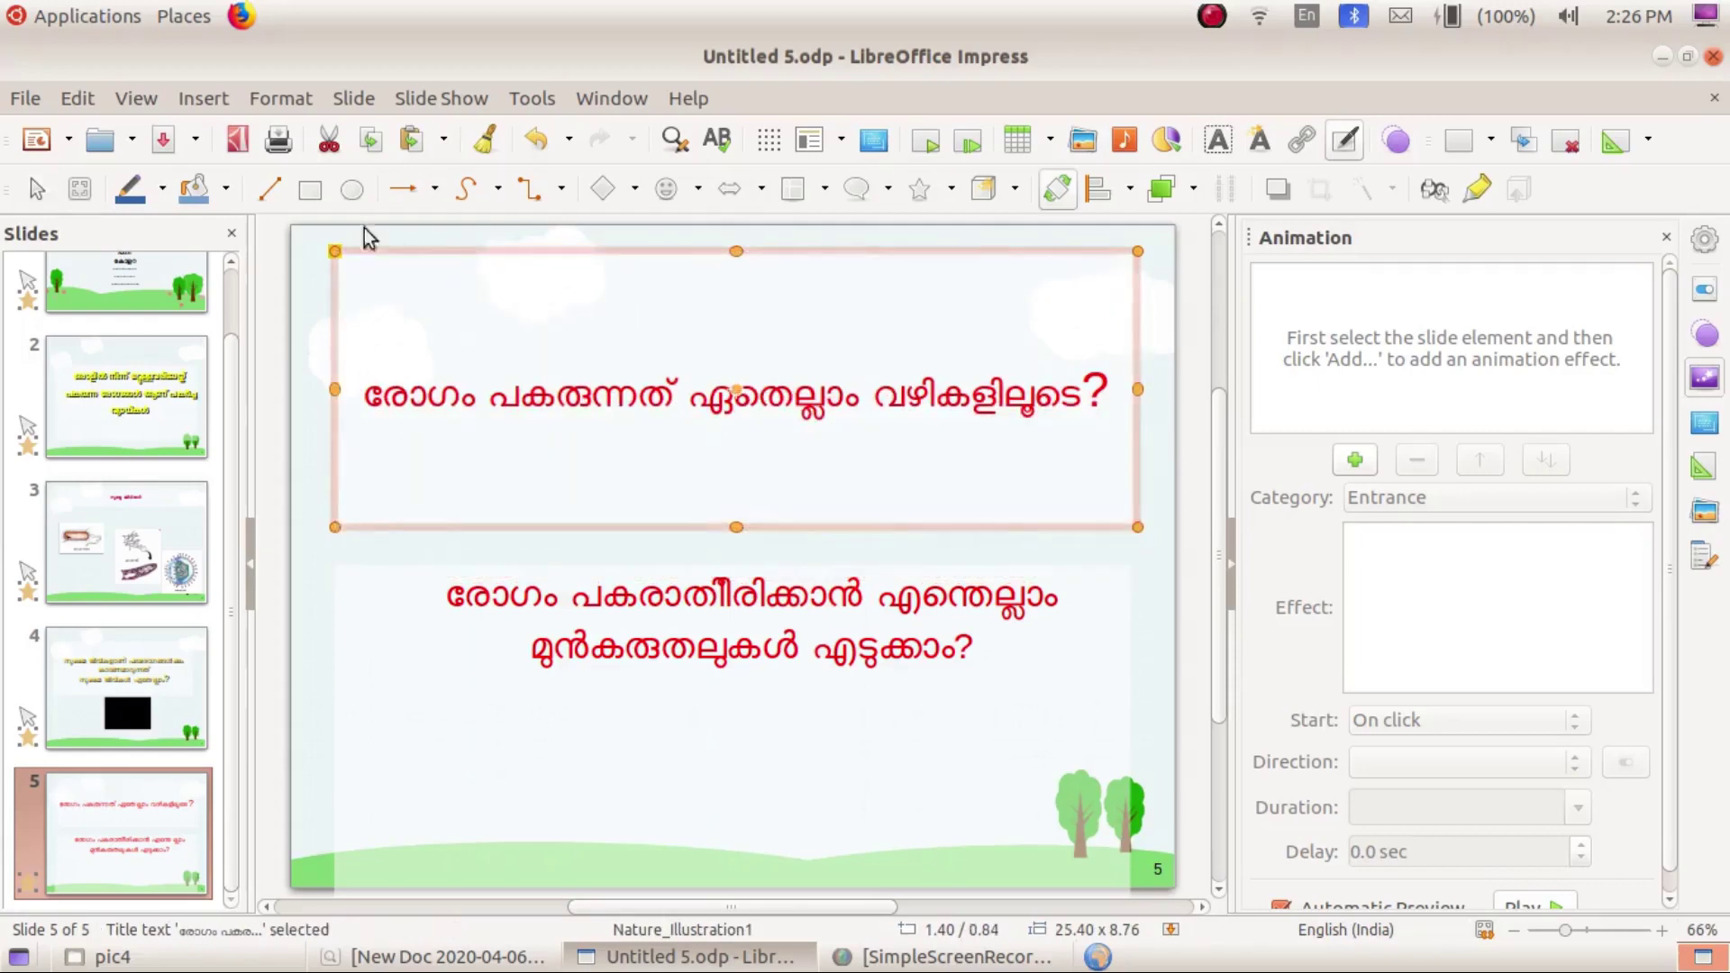
left_click(216, 99)
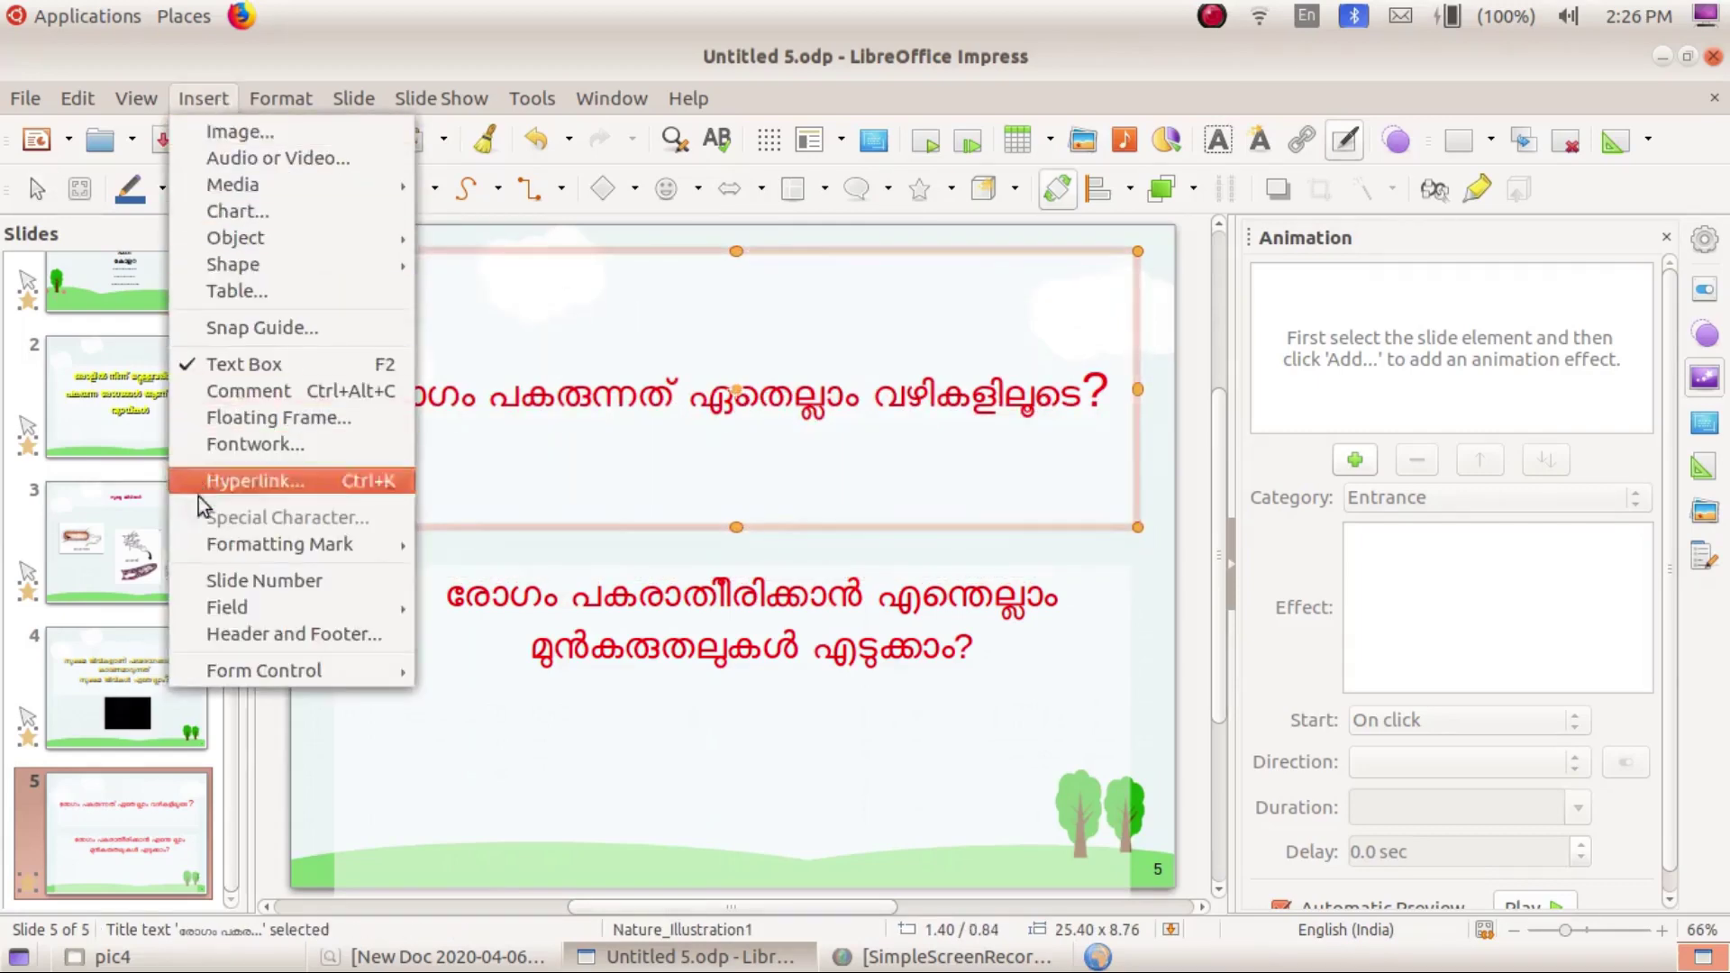
left_click(270, 475)
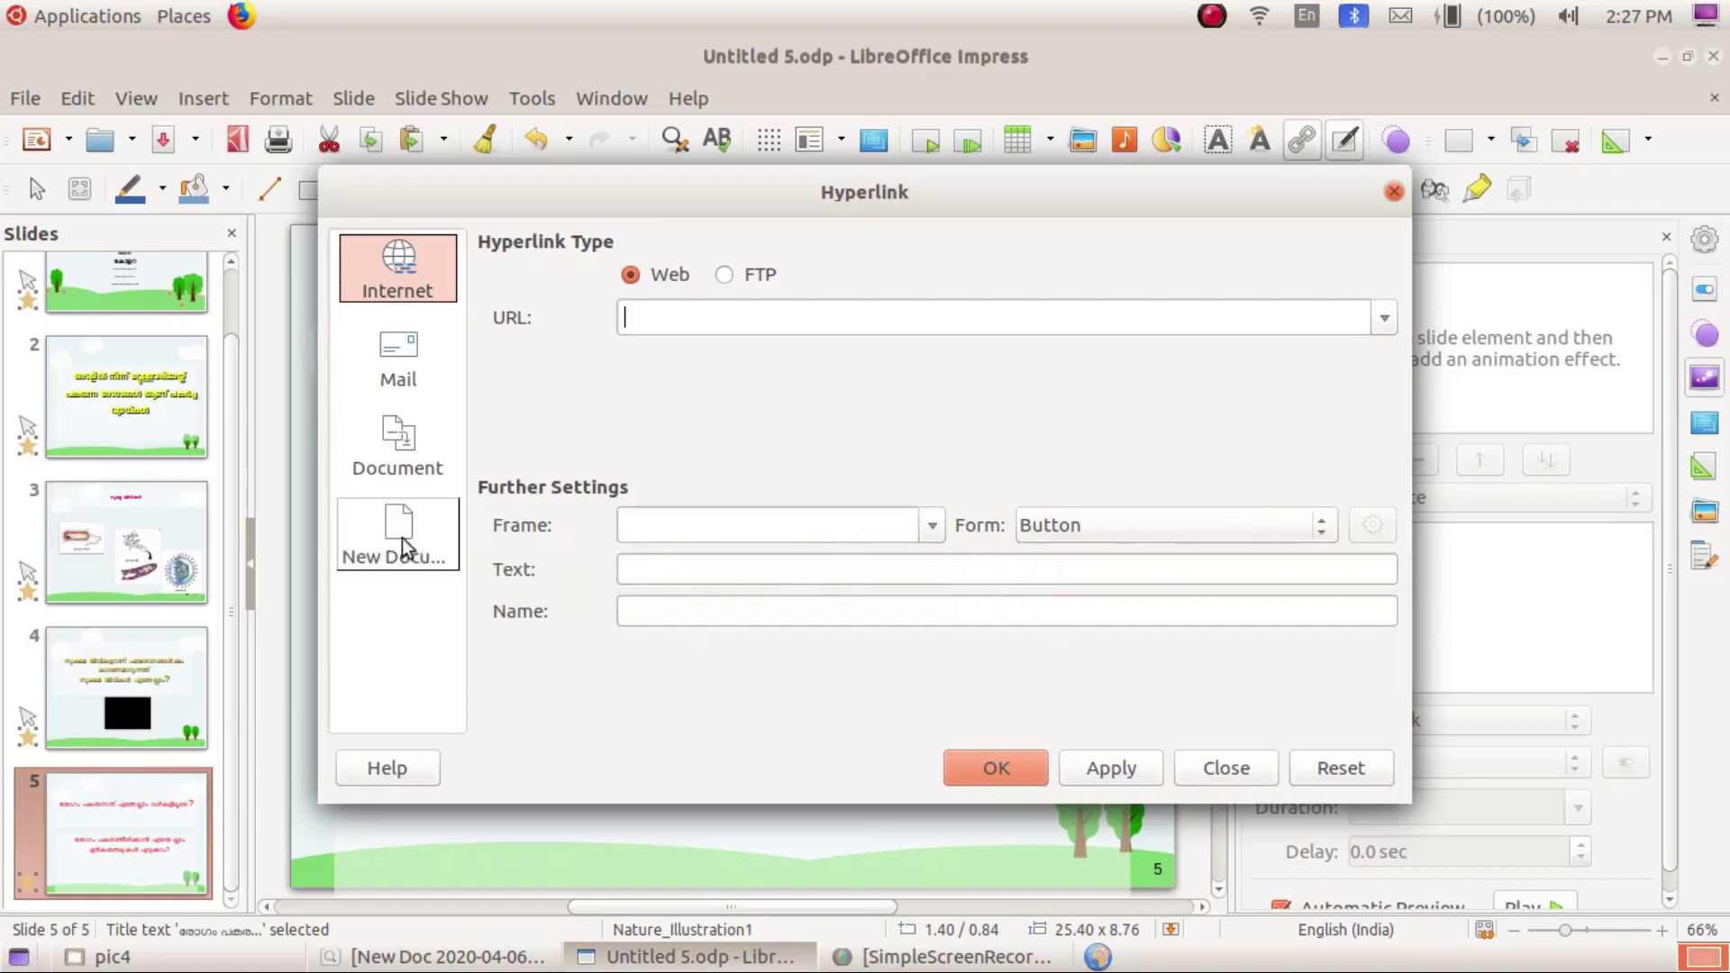
left_click(409, 450)
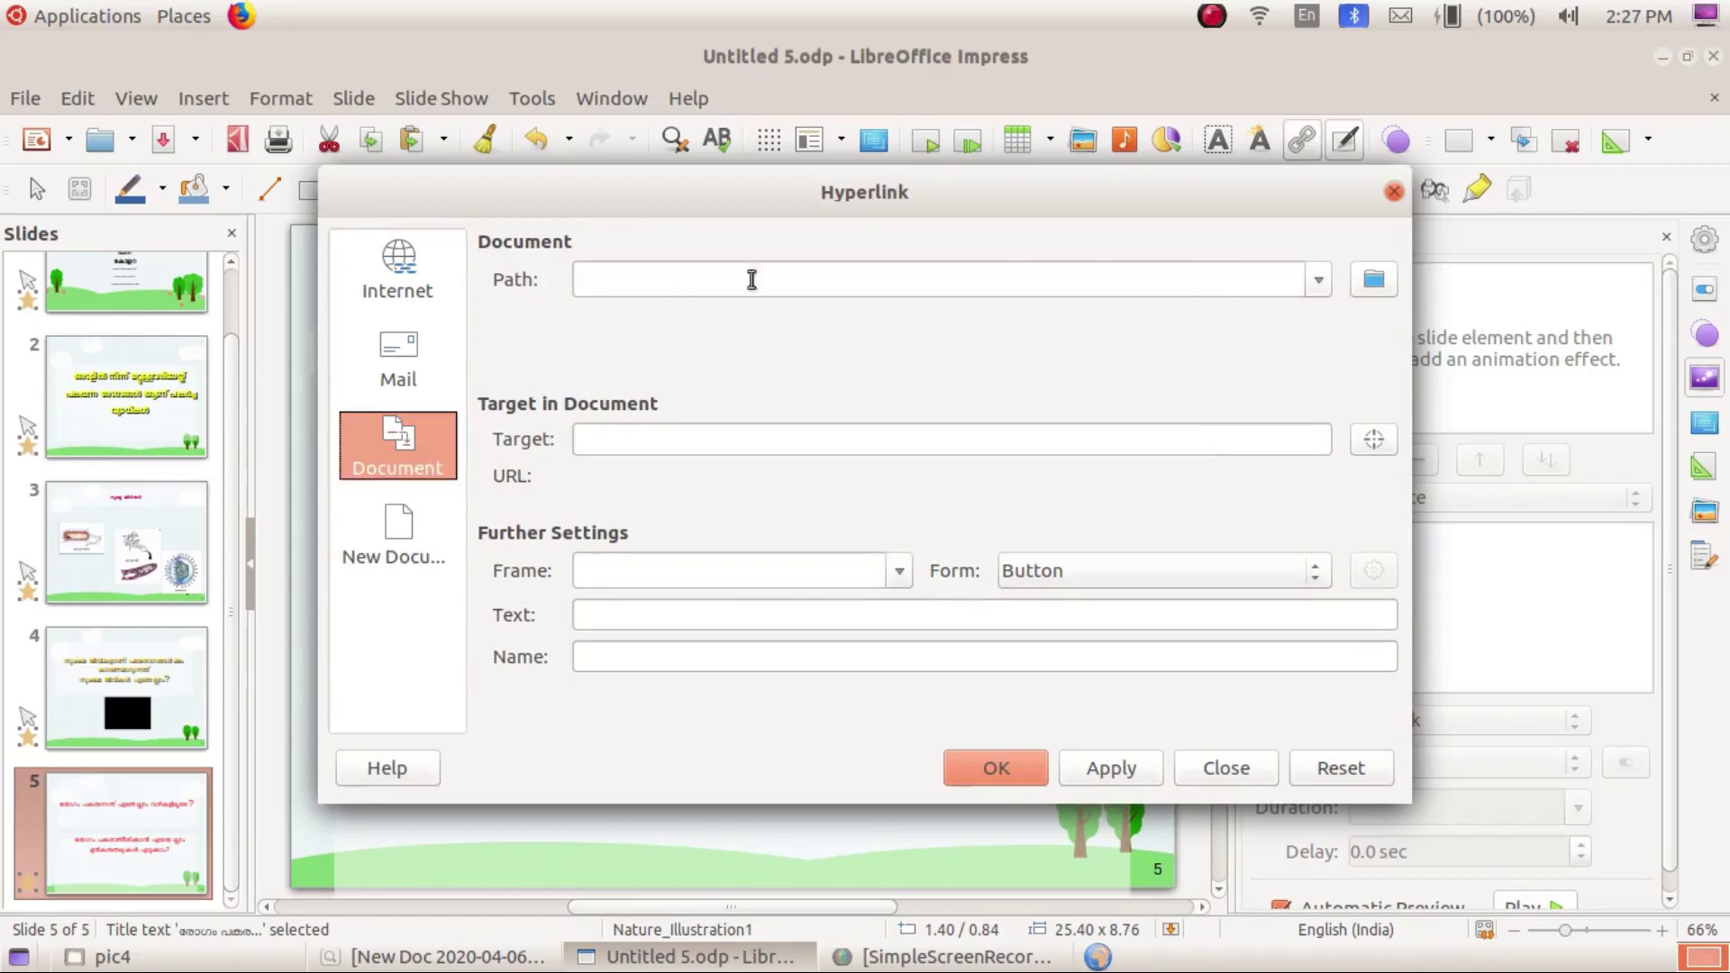
left_click(1375, 281)
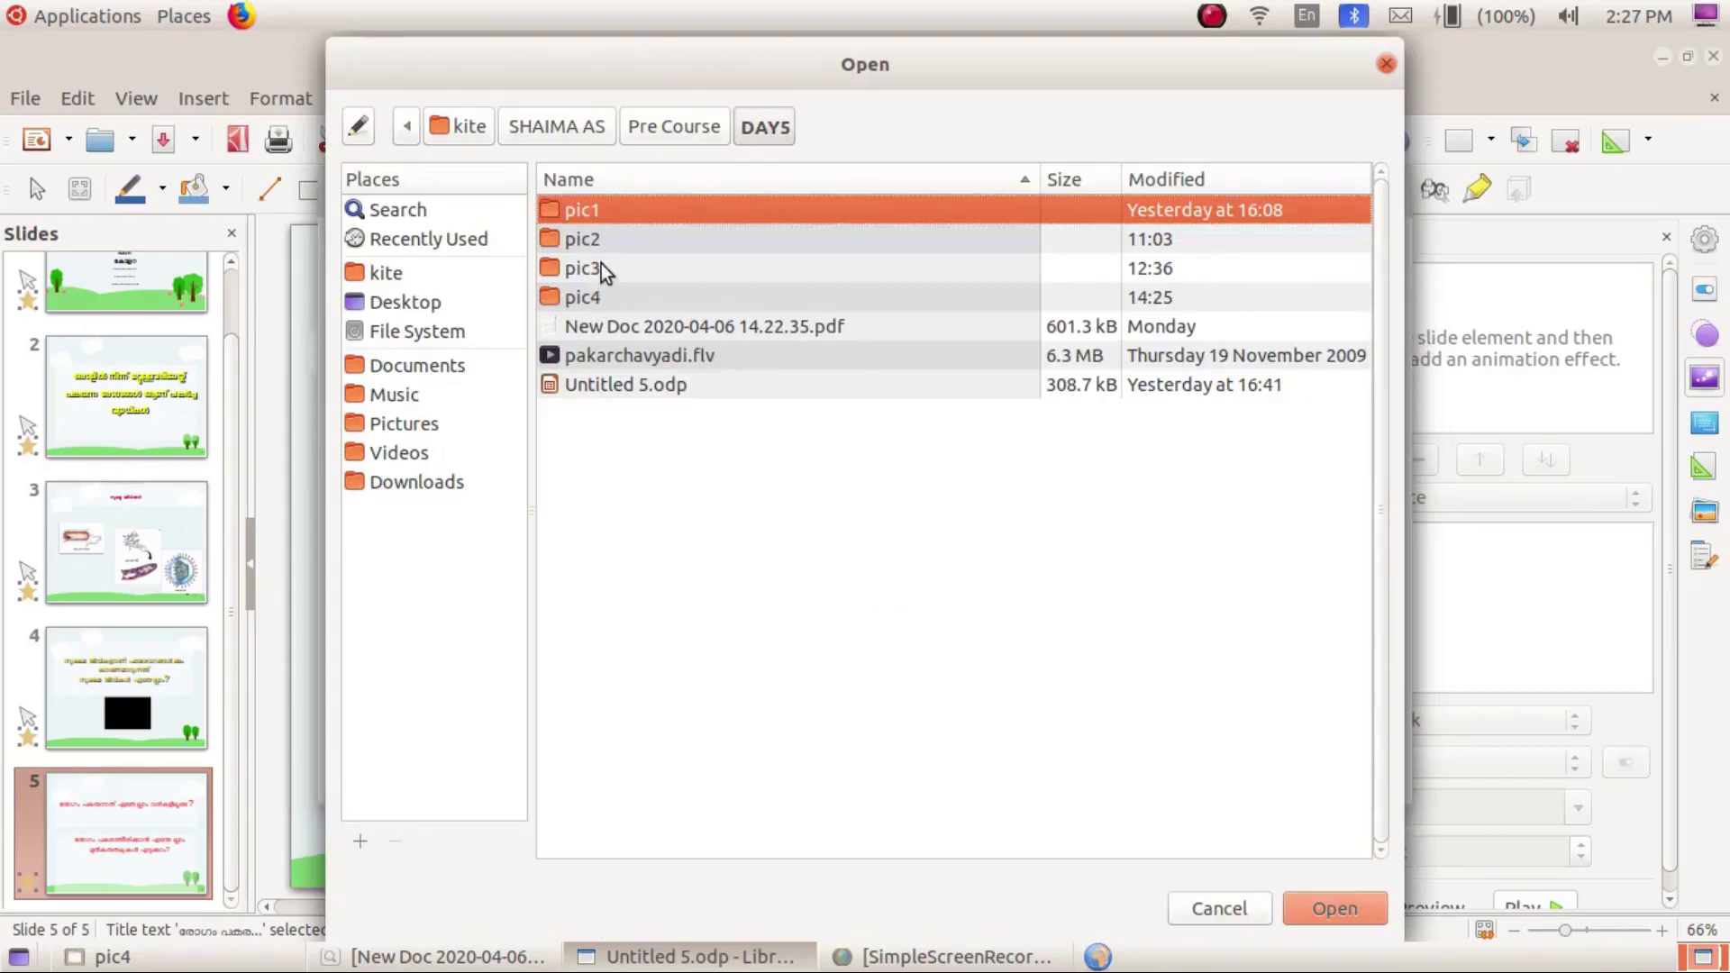
double_click(587, 294)
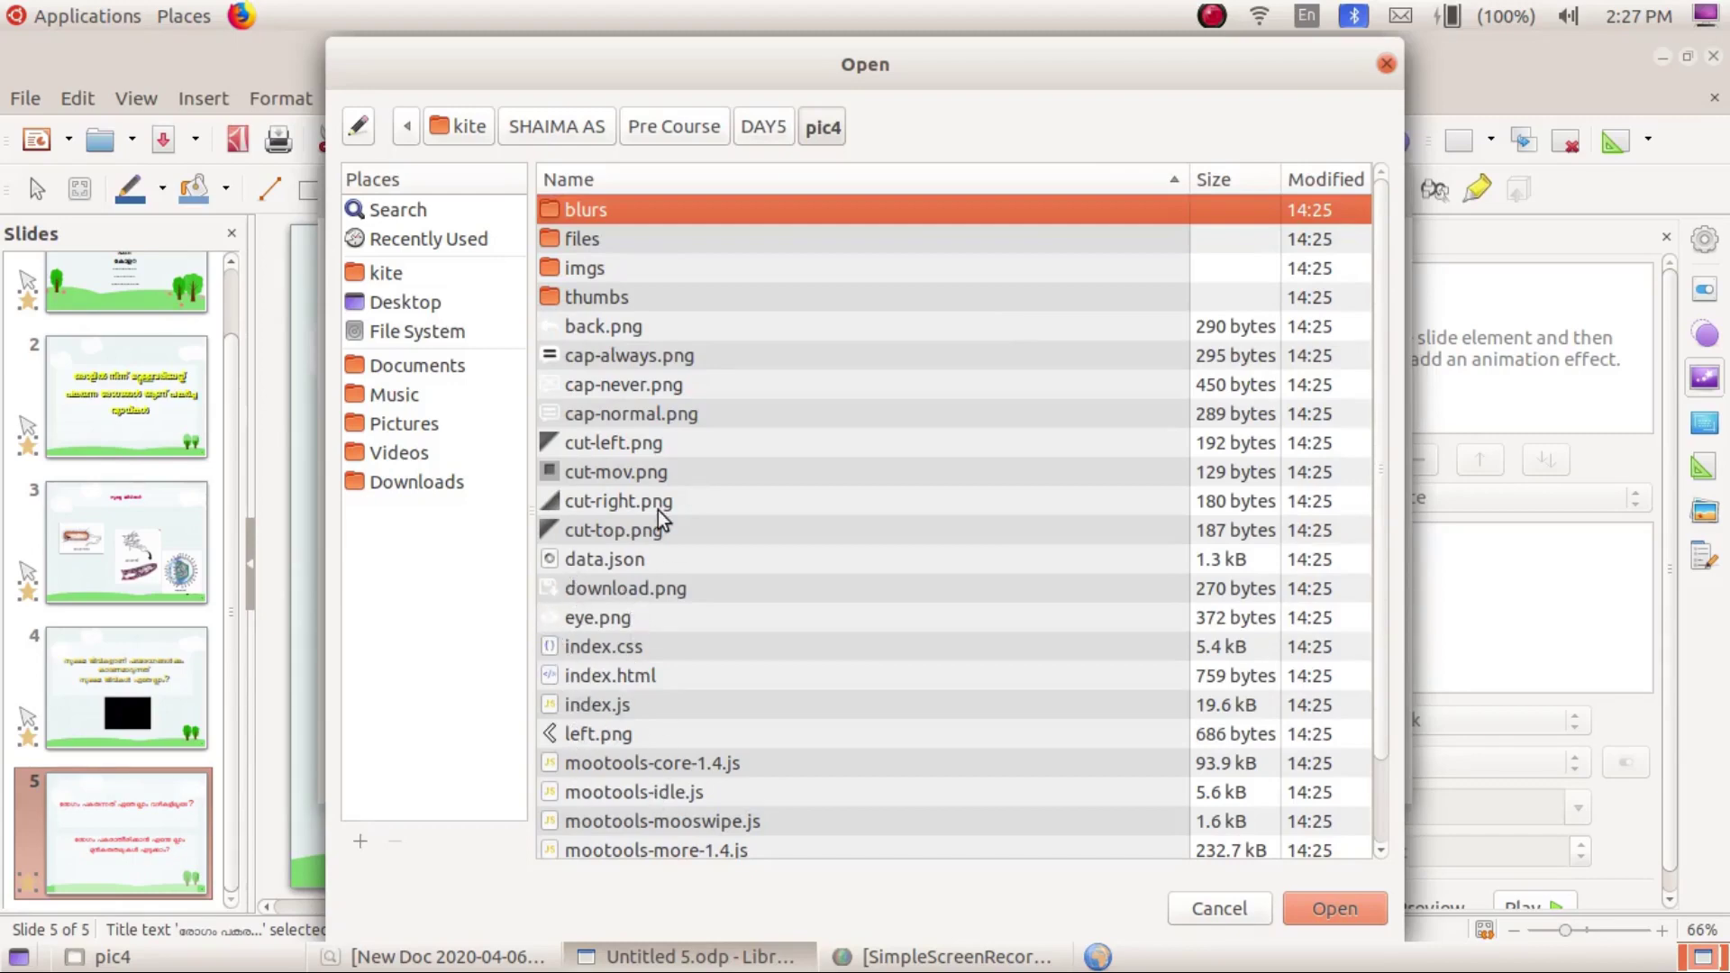
scroll(668, 645, "down", 2)
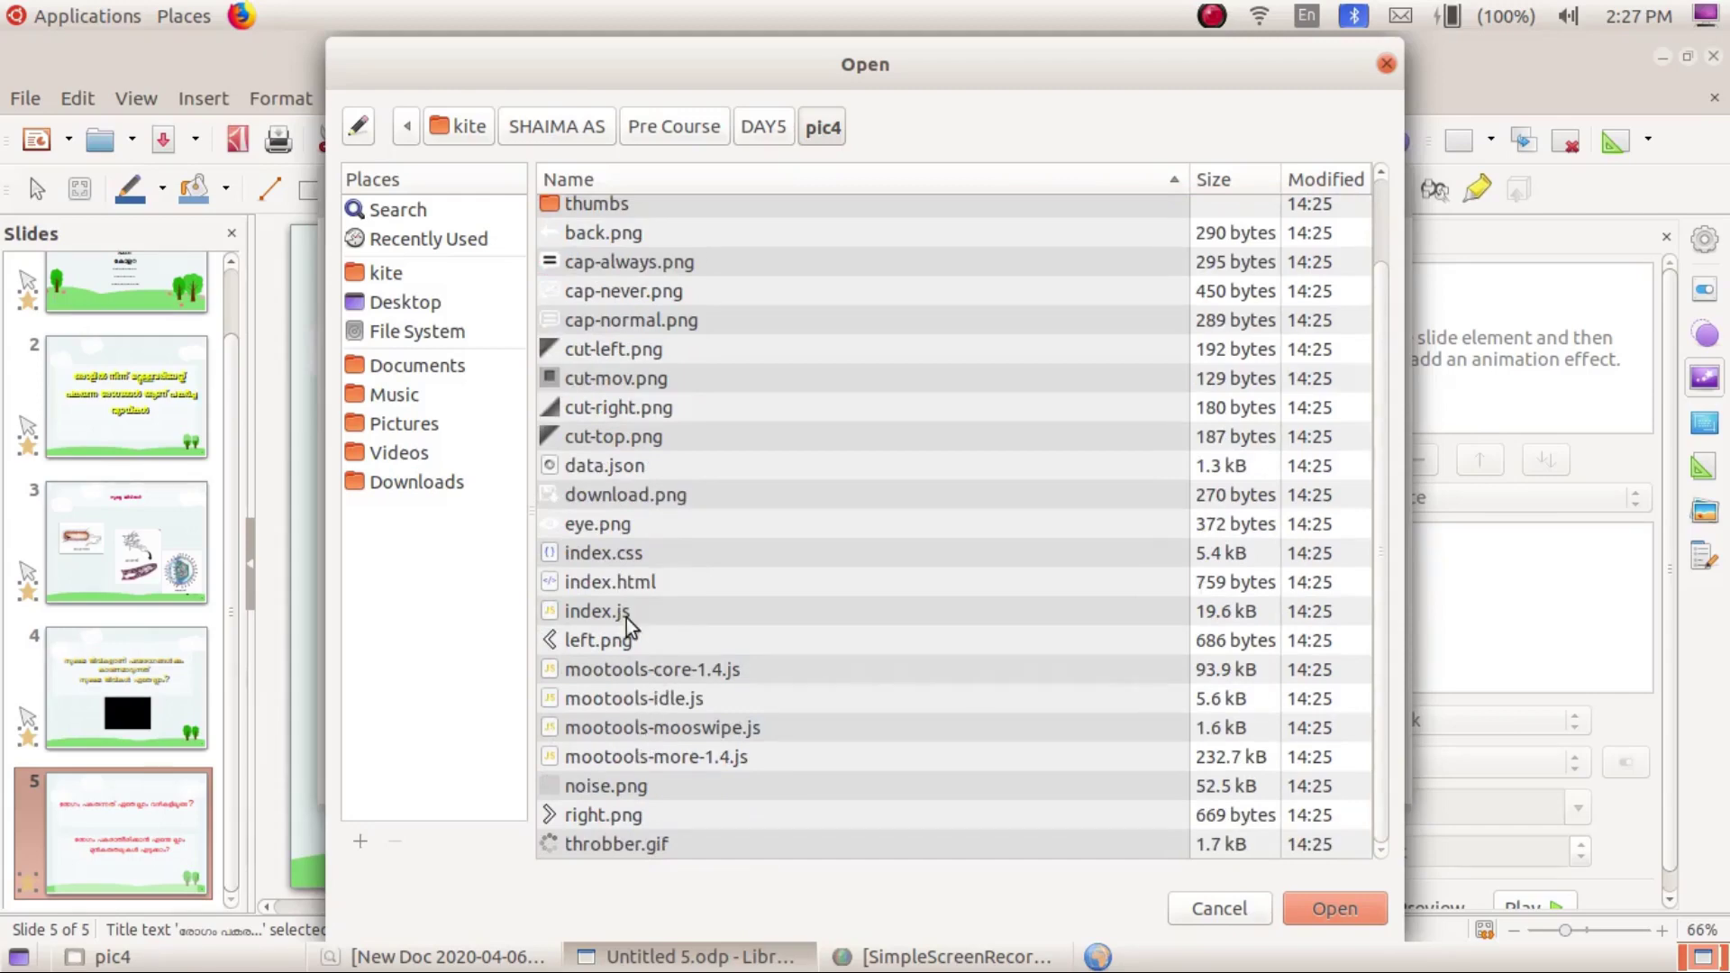
scroll(626, 622, "up", 2)
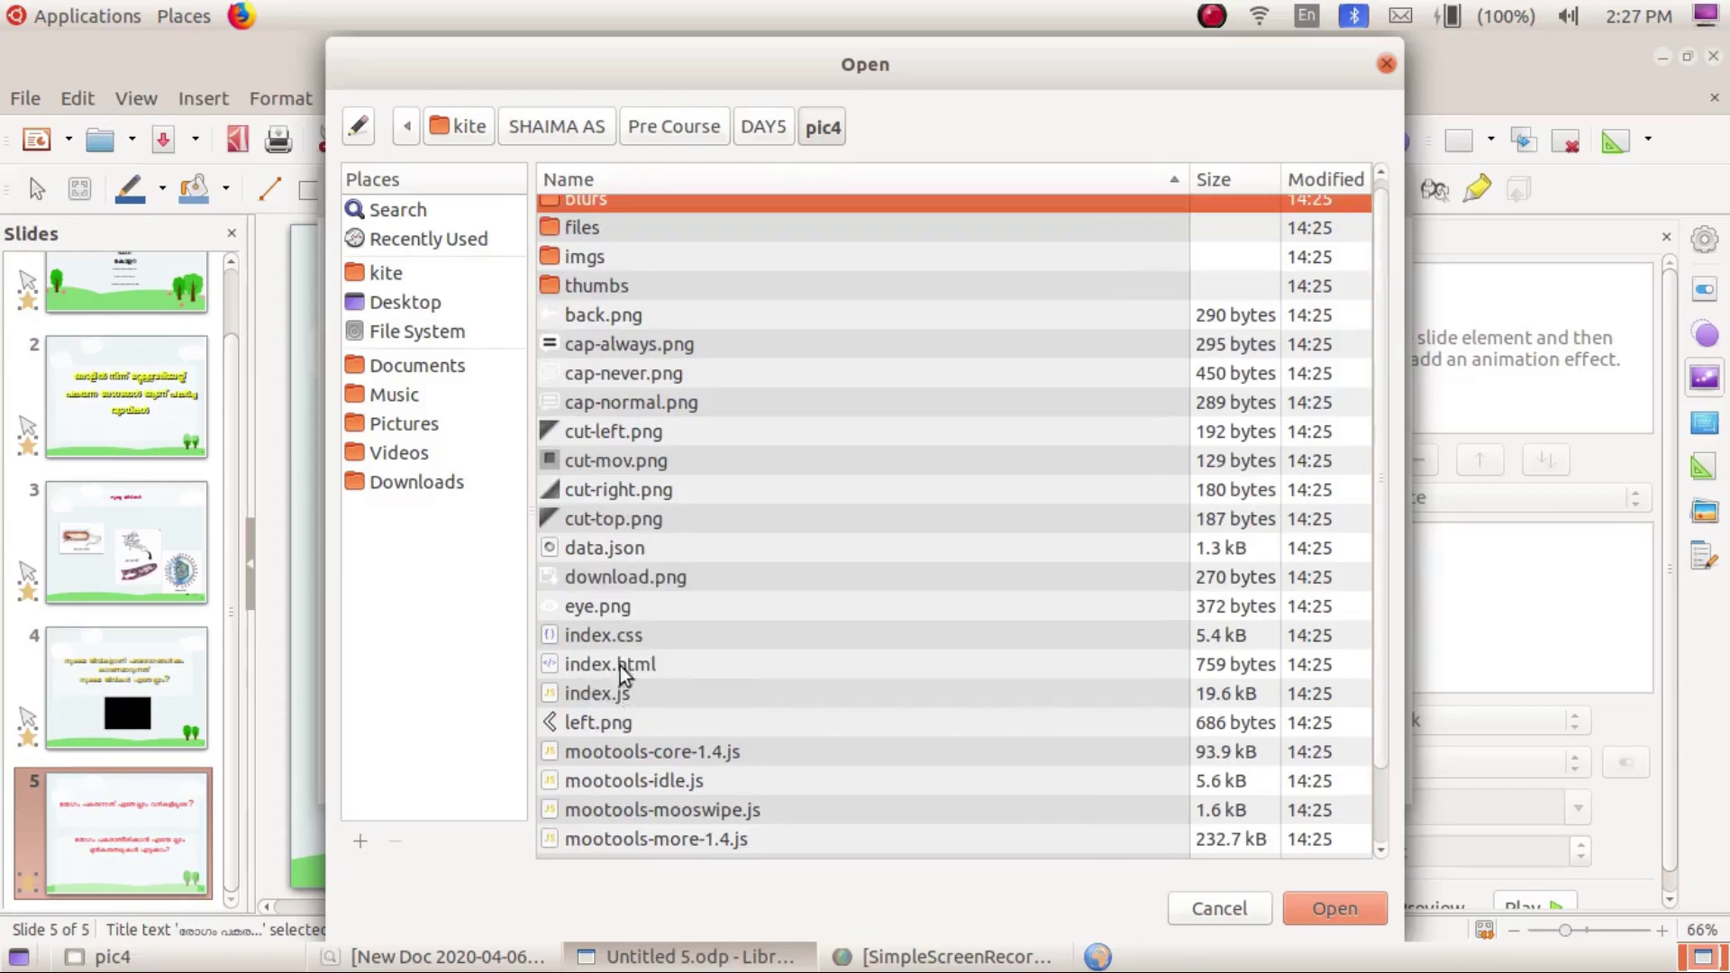
double_click(655, 663)
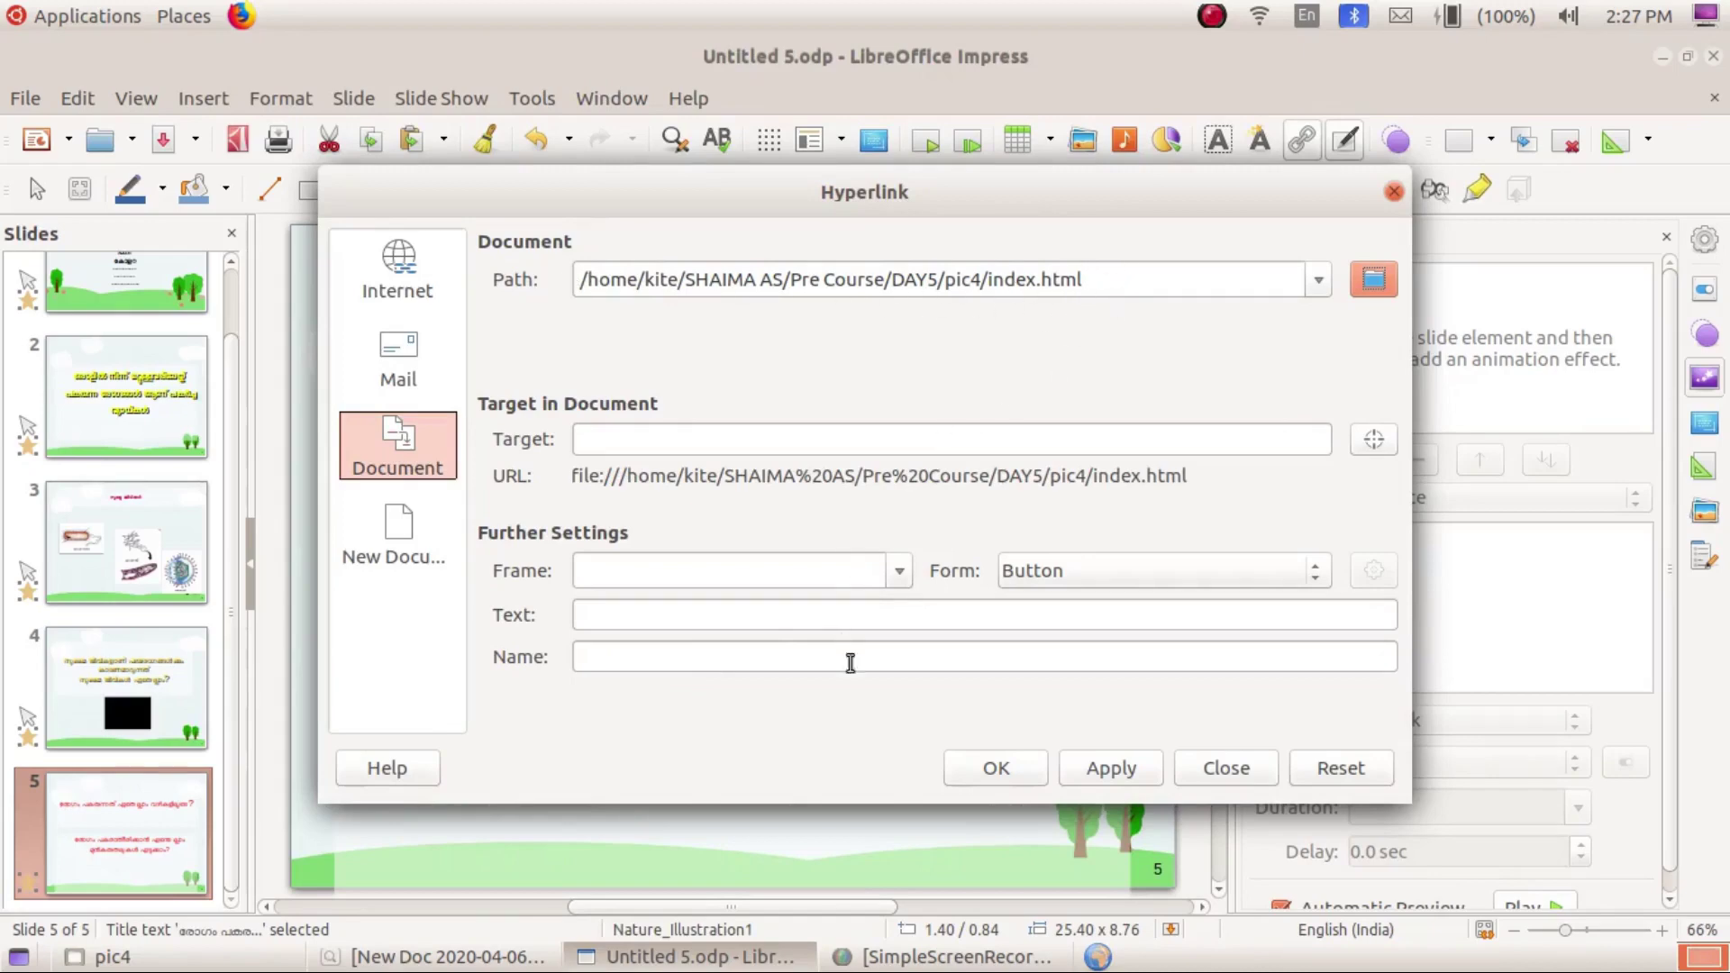
left_click(1111, 768)
left_click(994, 768)
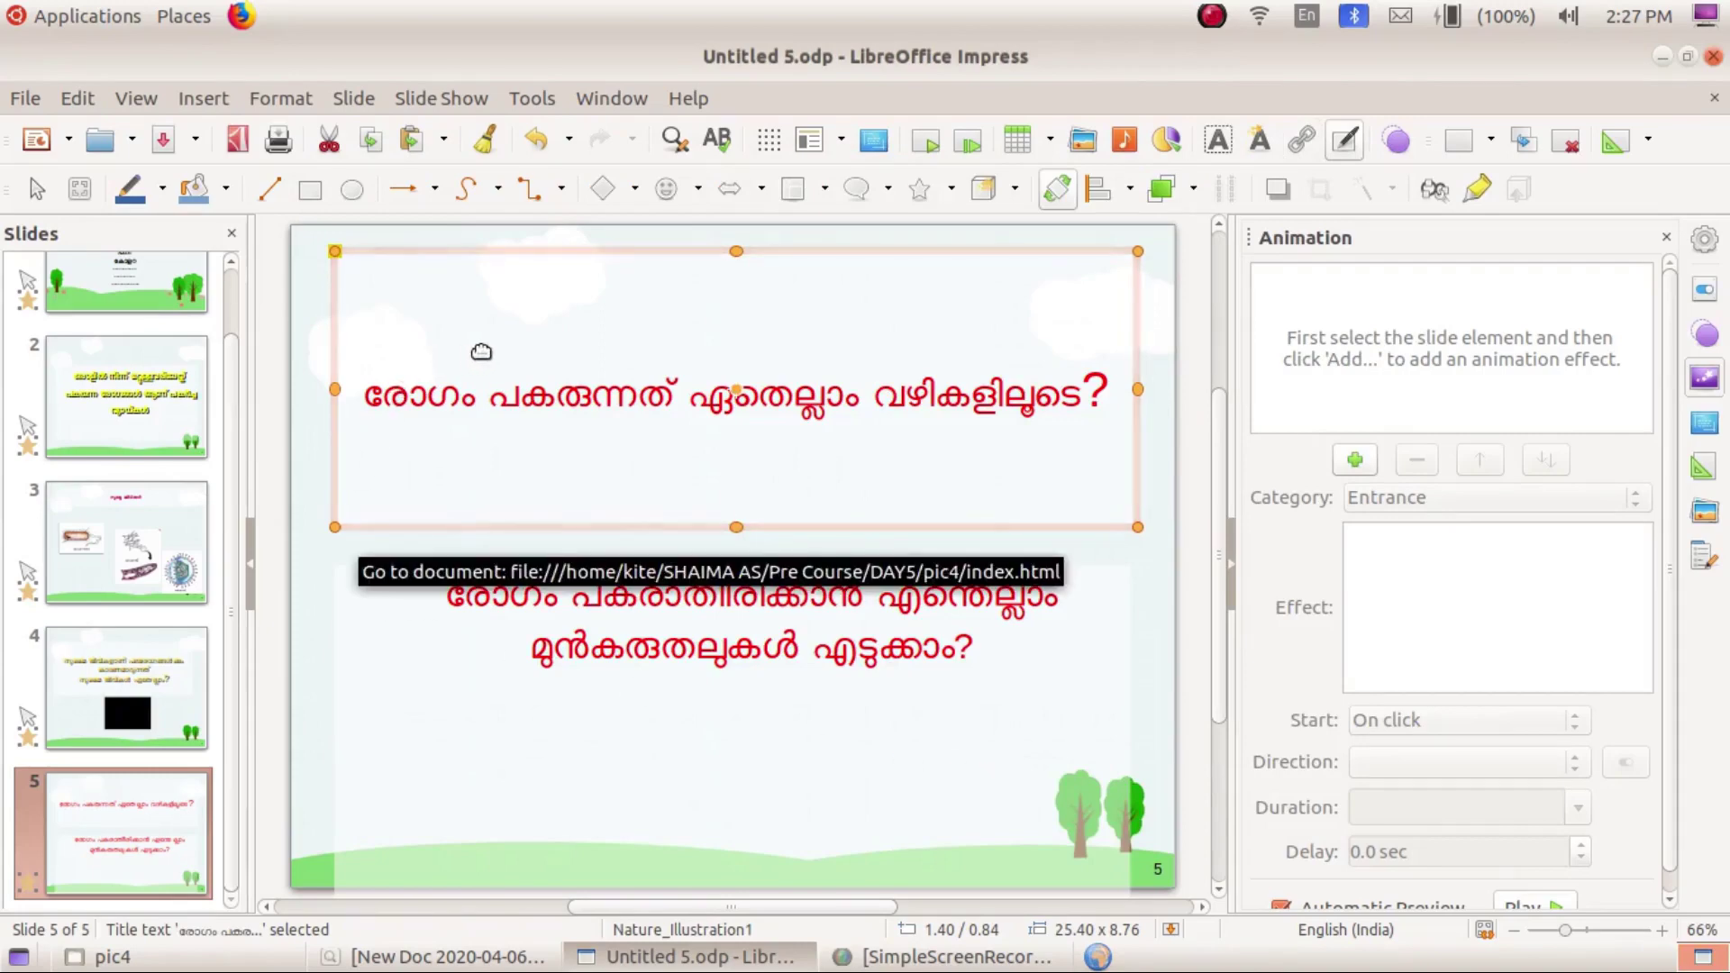
- Test the title's hyperlink by following it to the pic4 gallery, stepping through all the pictures and closing Firefox
key("Return")
left_click(628, 336, "ctrl")
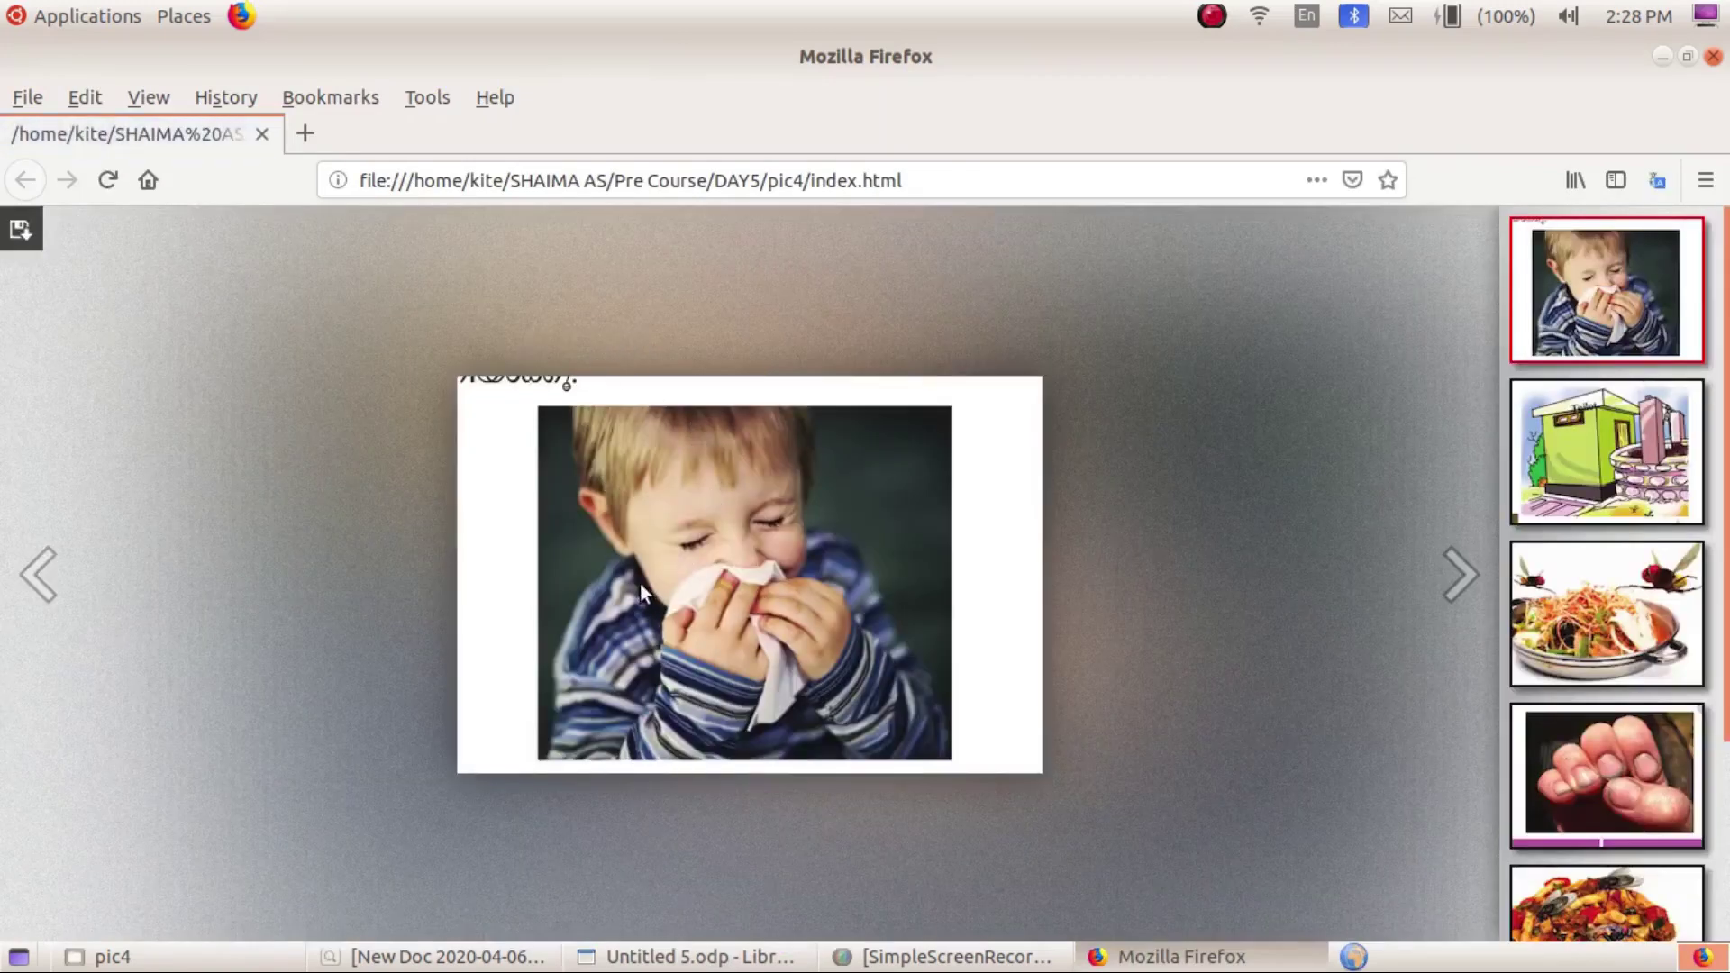
left_click(1461, 575)
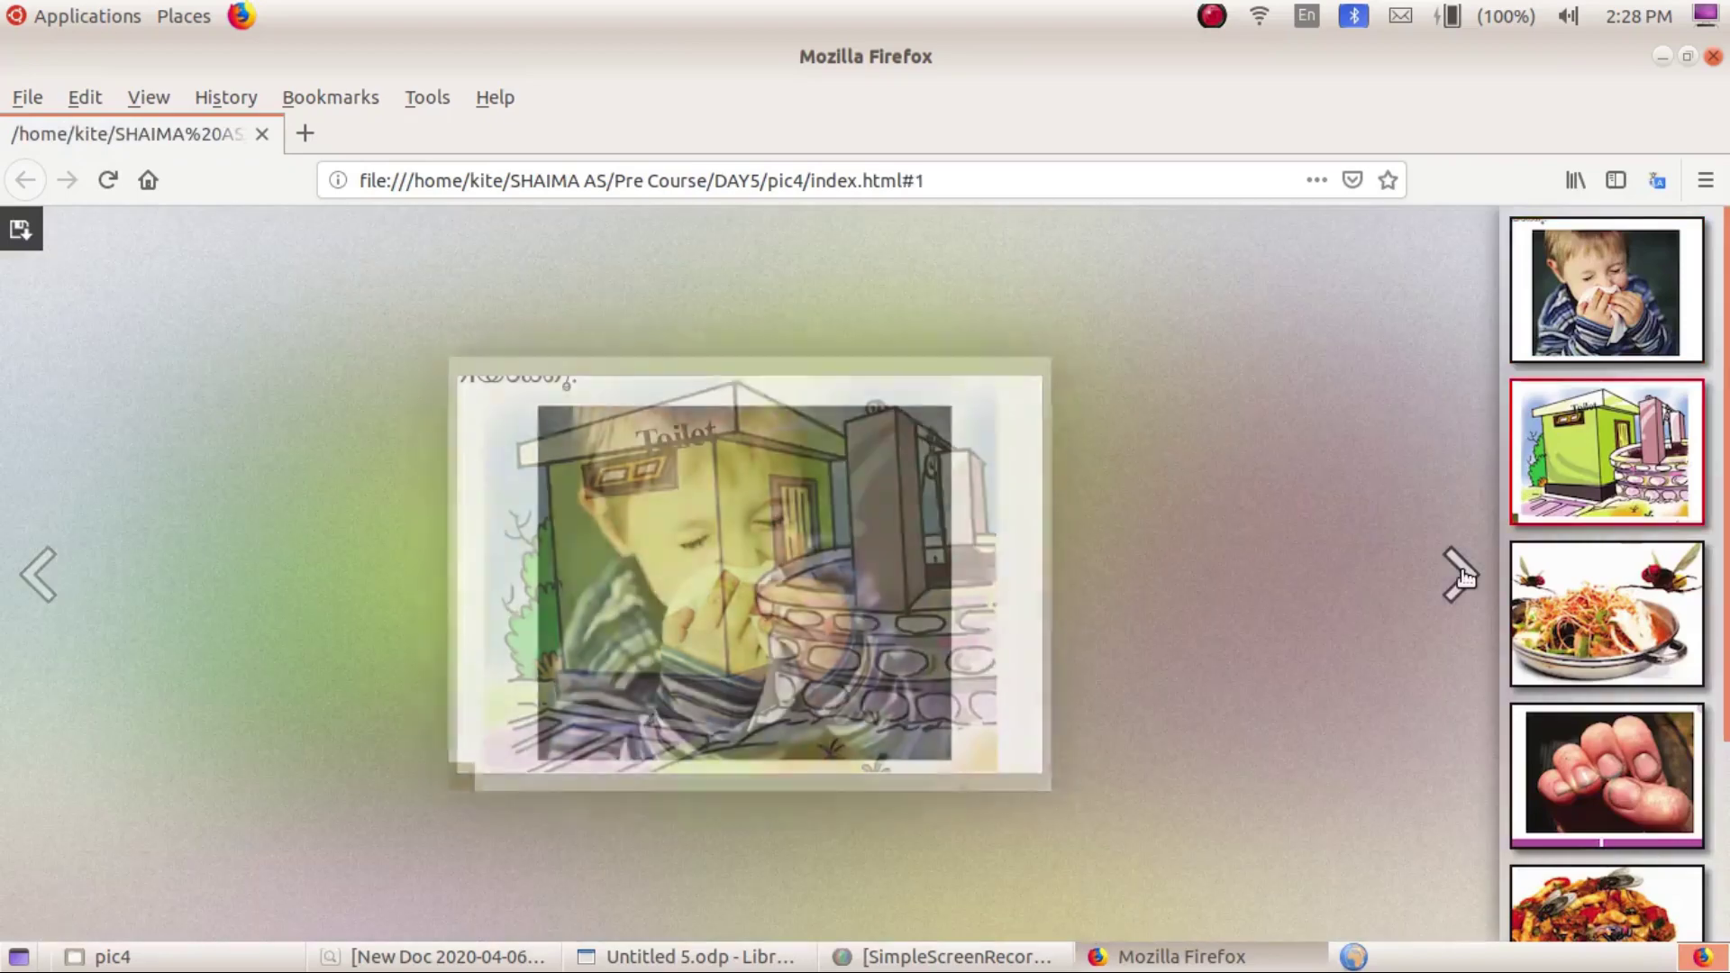
left_click(1462, 574)
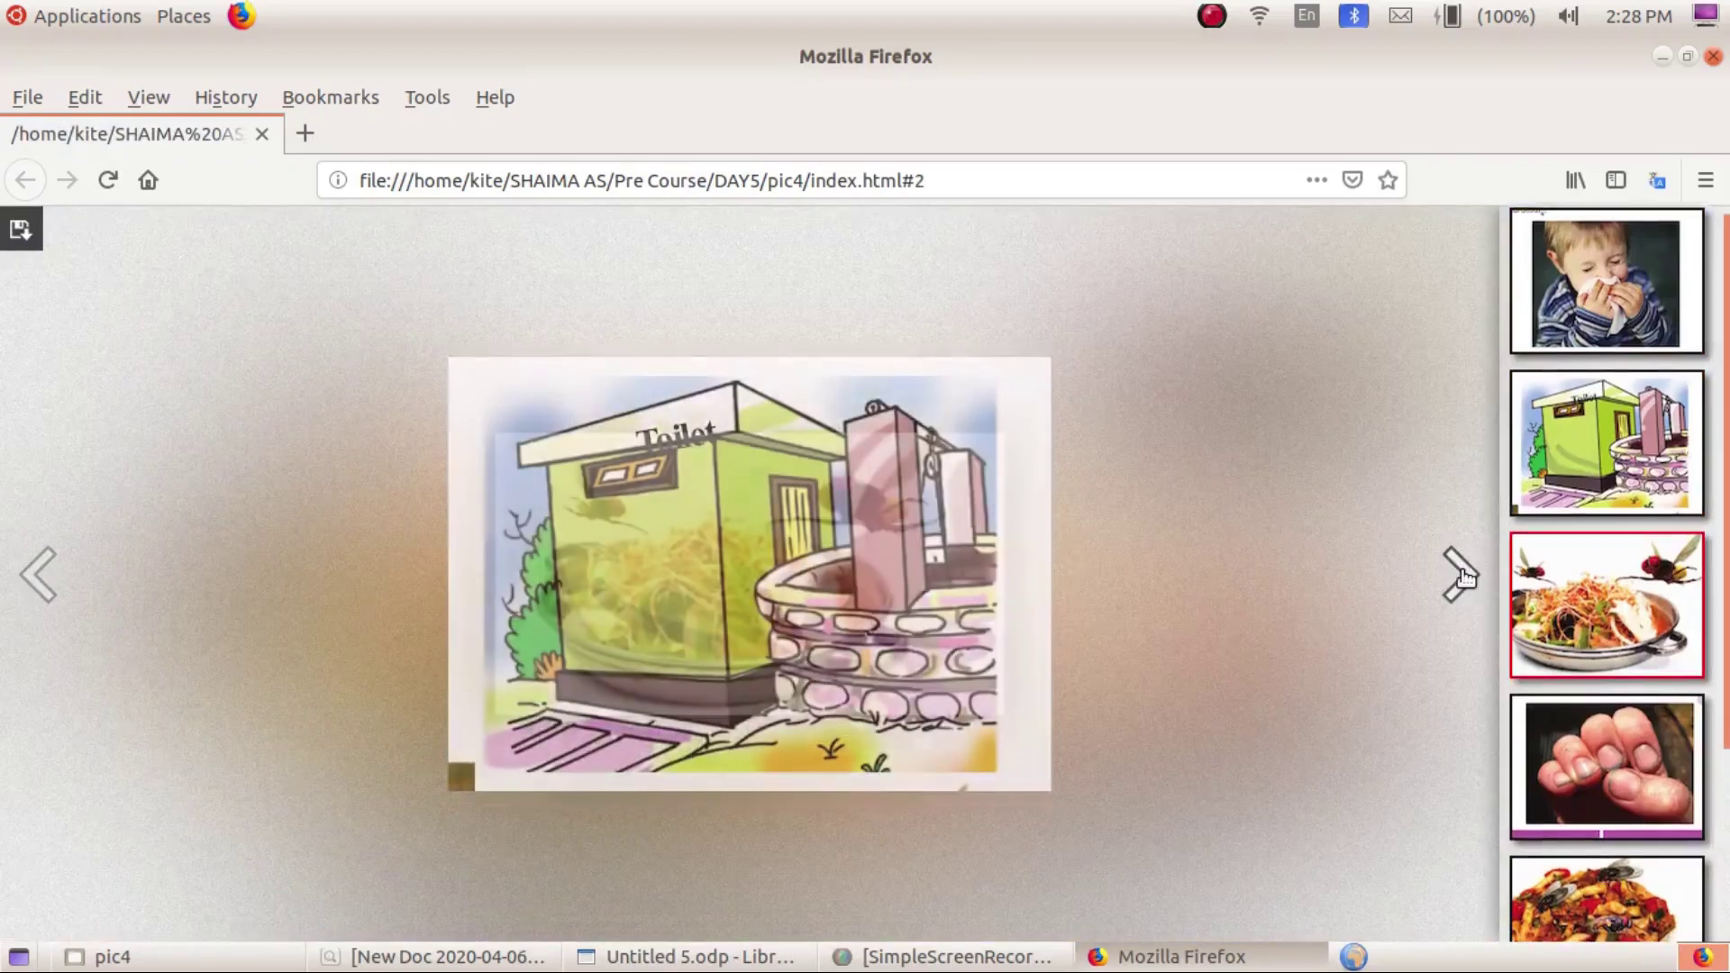
left_click(1461, 574)
left_click(1461, 574)
left_click(1461, 575)
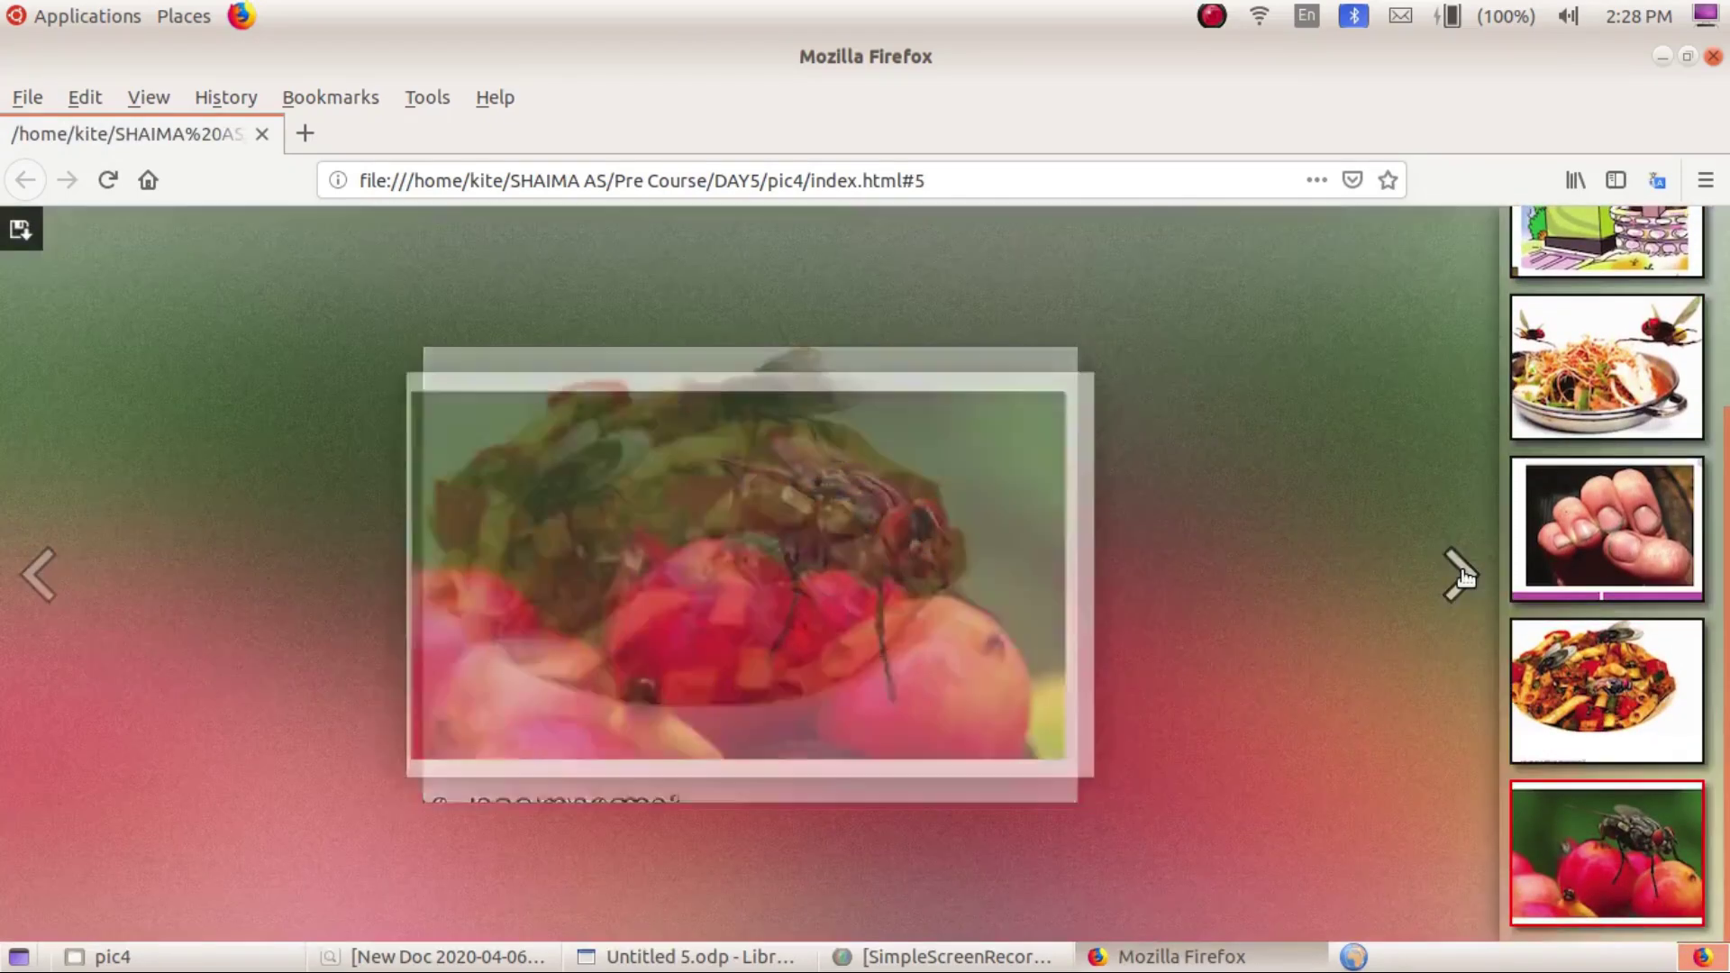
left_click(1461, 574)
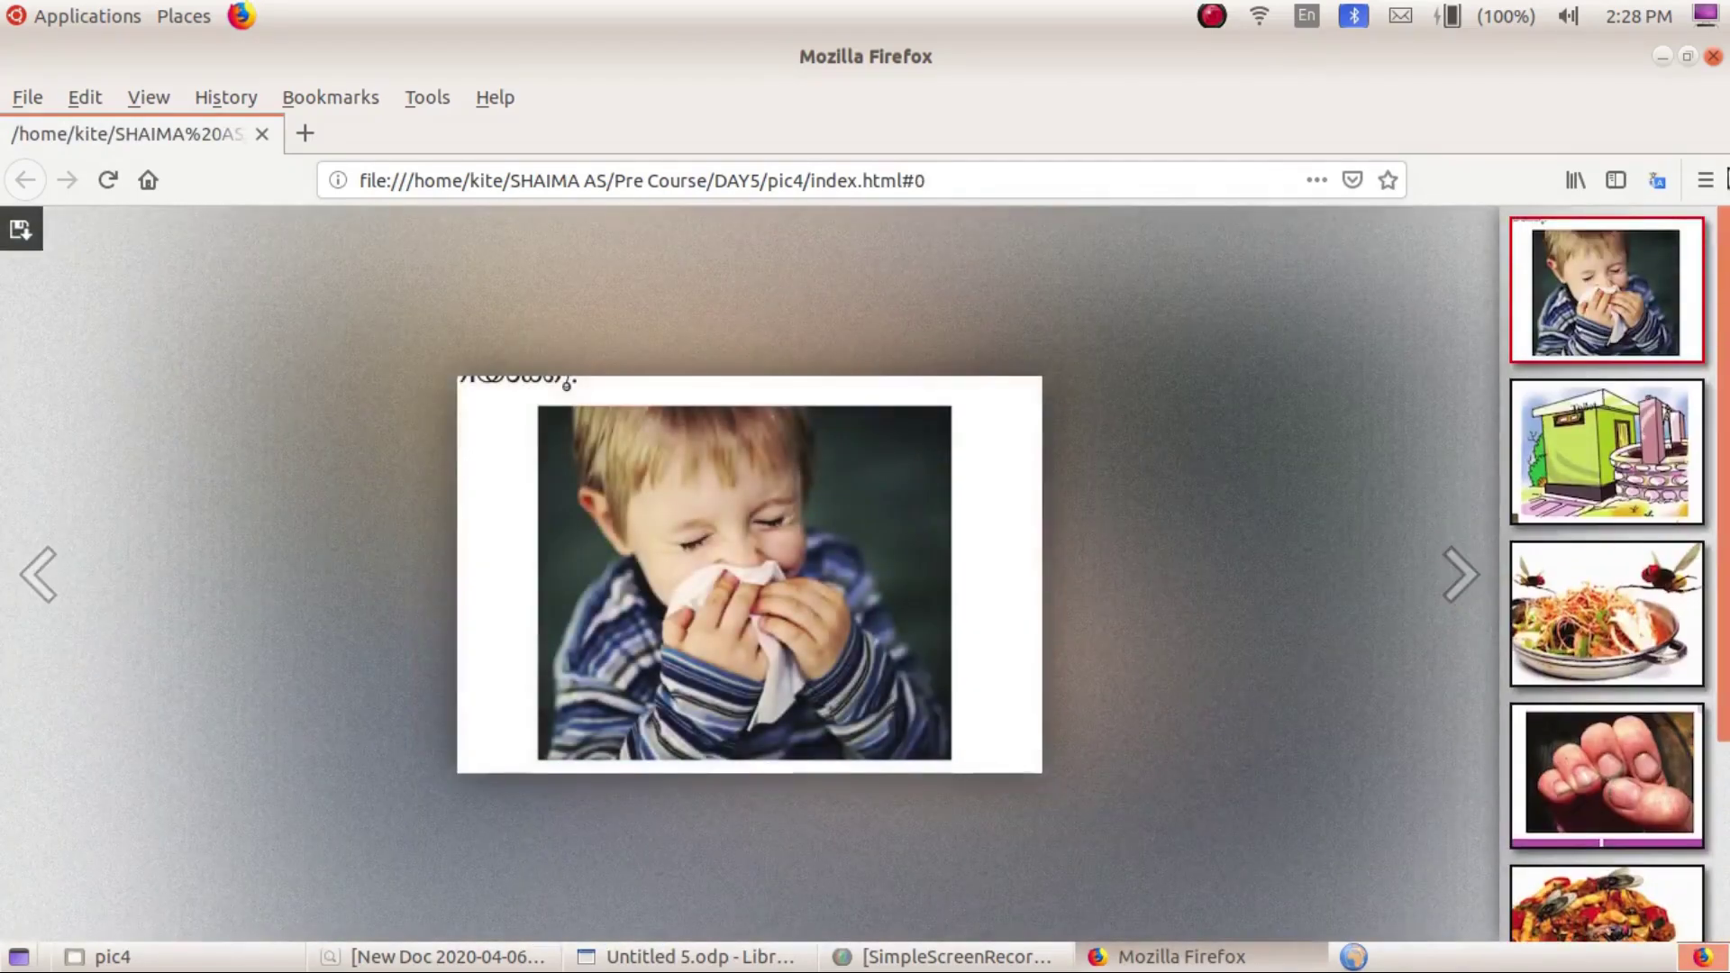
left_click(1712, 56)
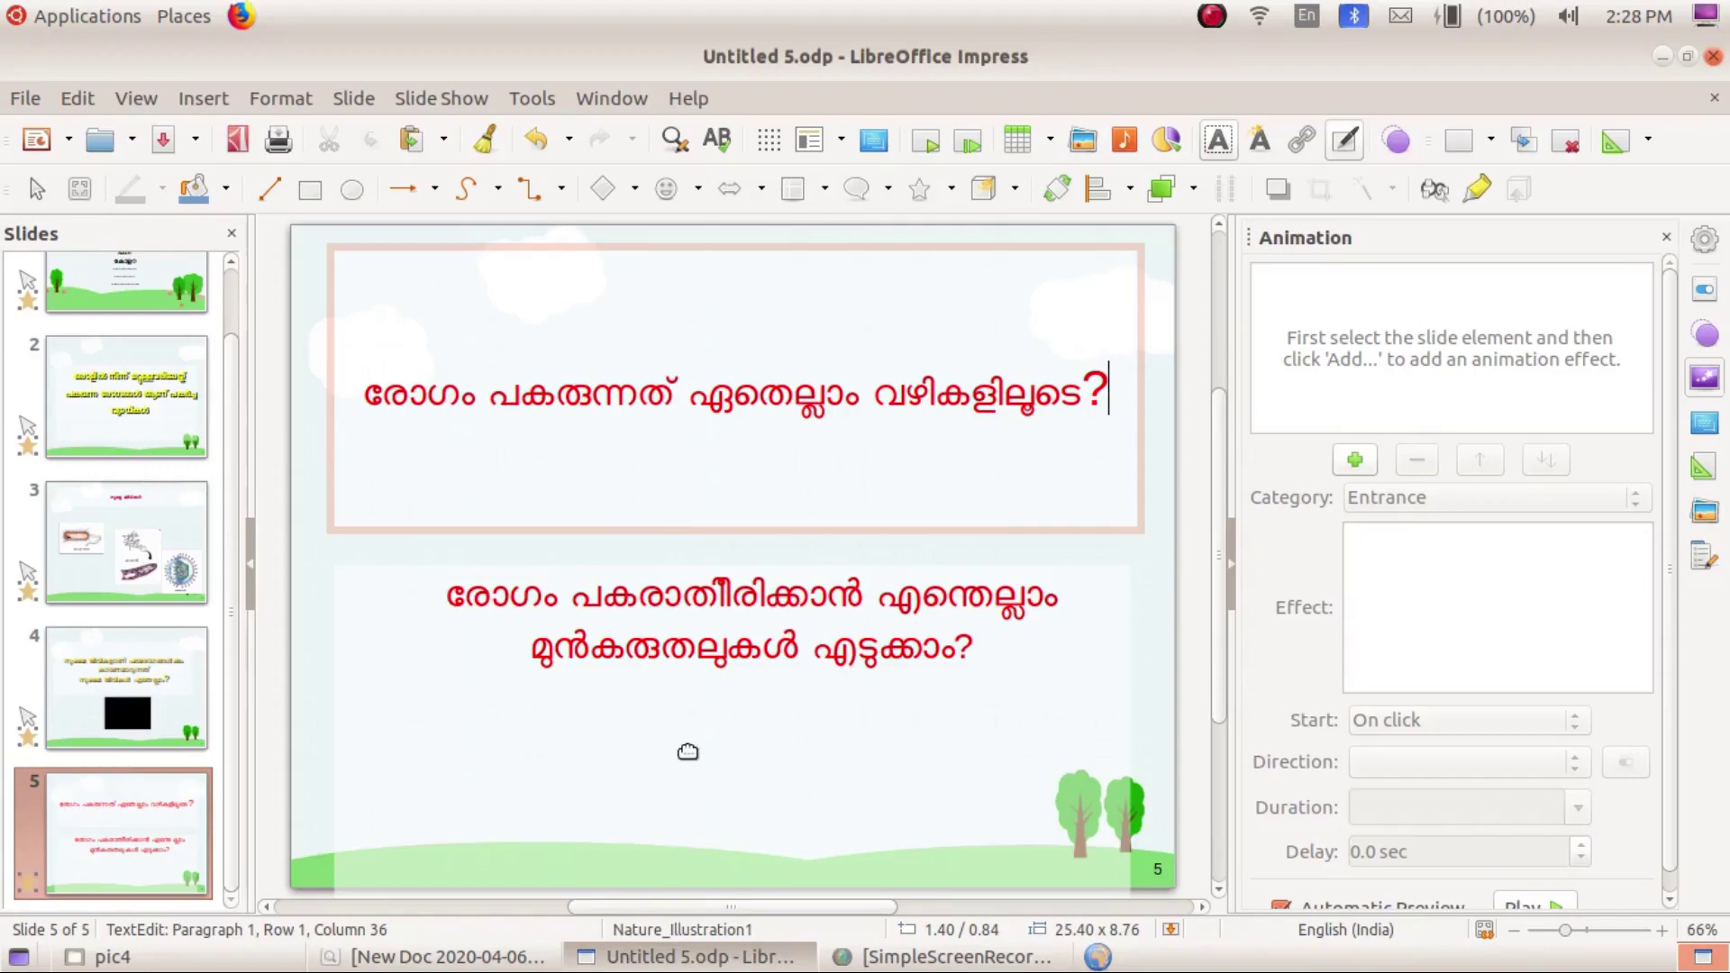
- Check the end of page 2 of the handwritten New Doc 2020-04-06 PDF plan and return to the presentation
left_click(527, 960)
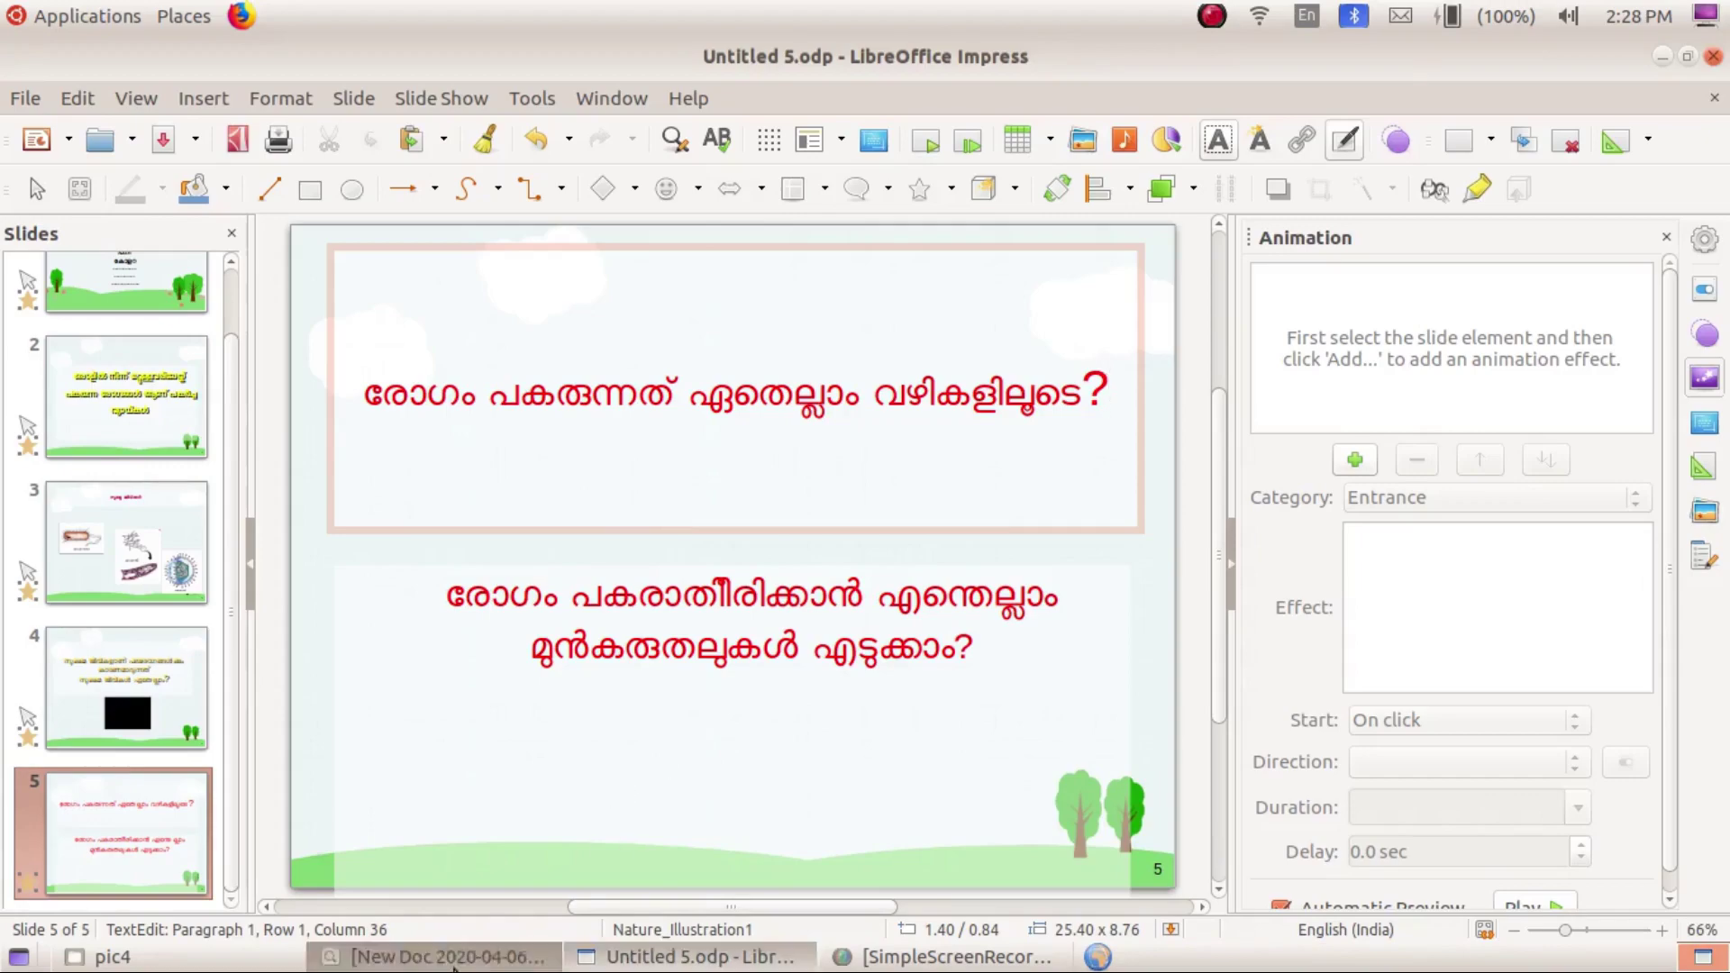
scroll(680, 721, "down", 10)
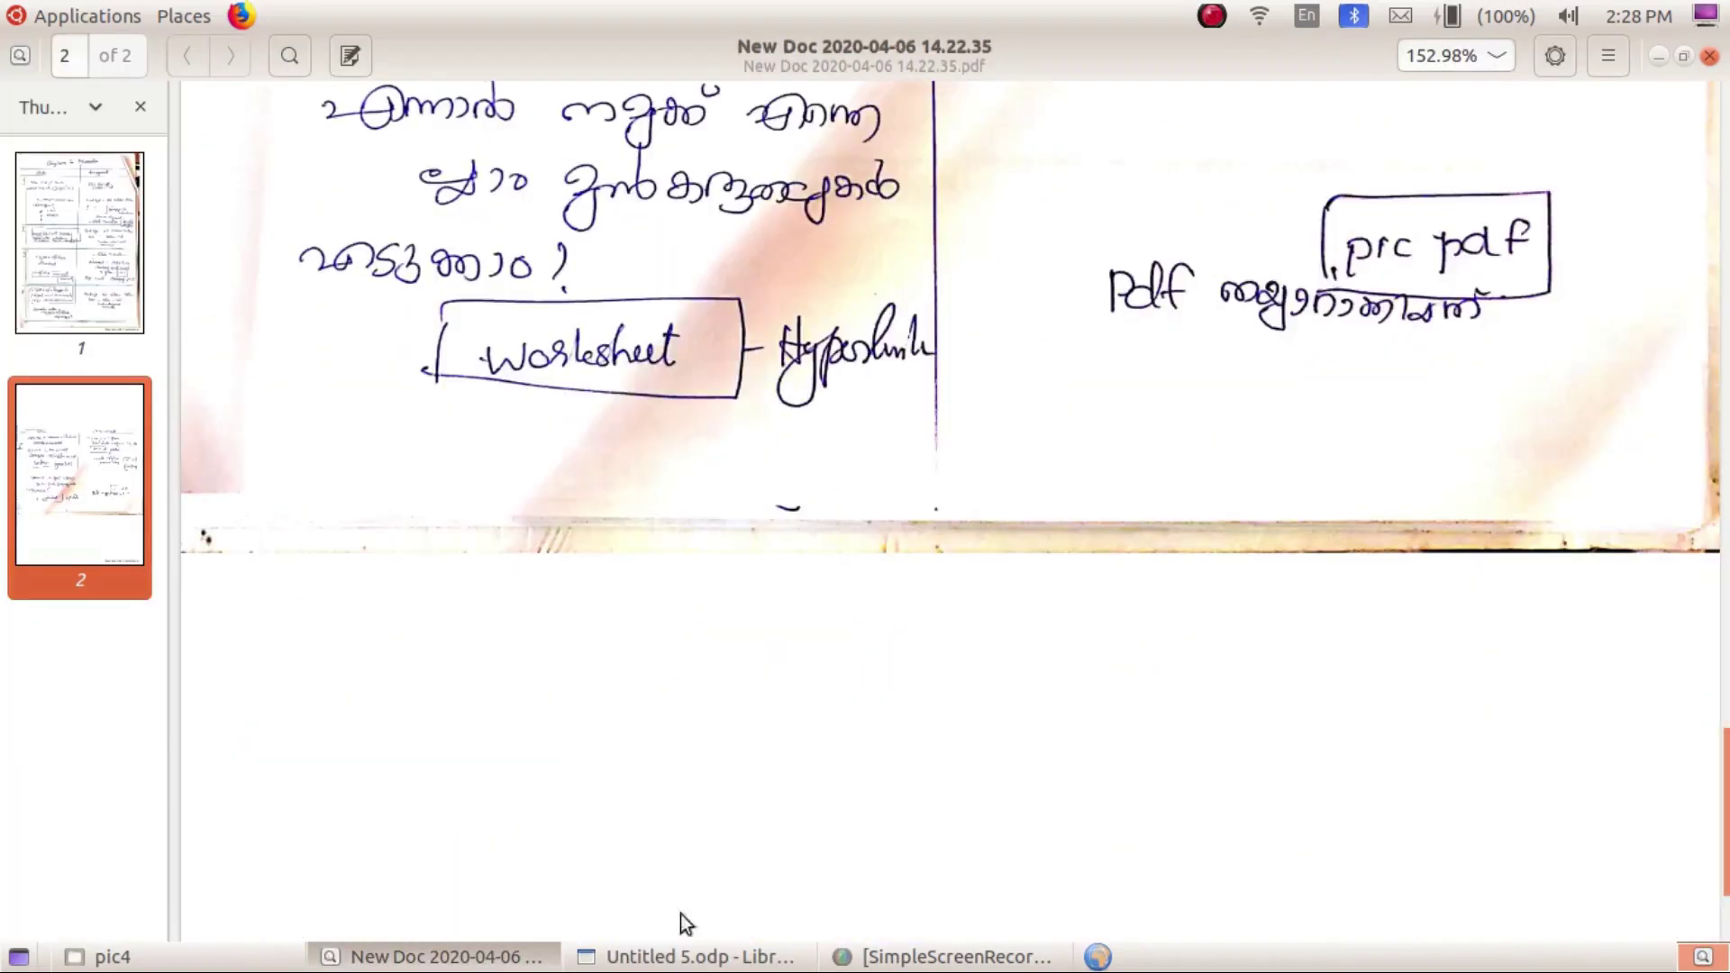
left_click(660, 956)
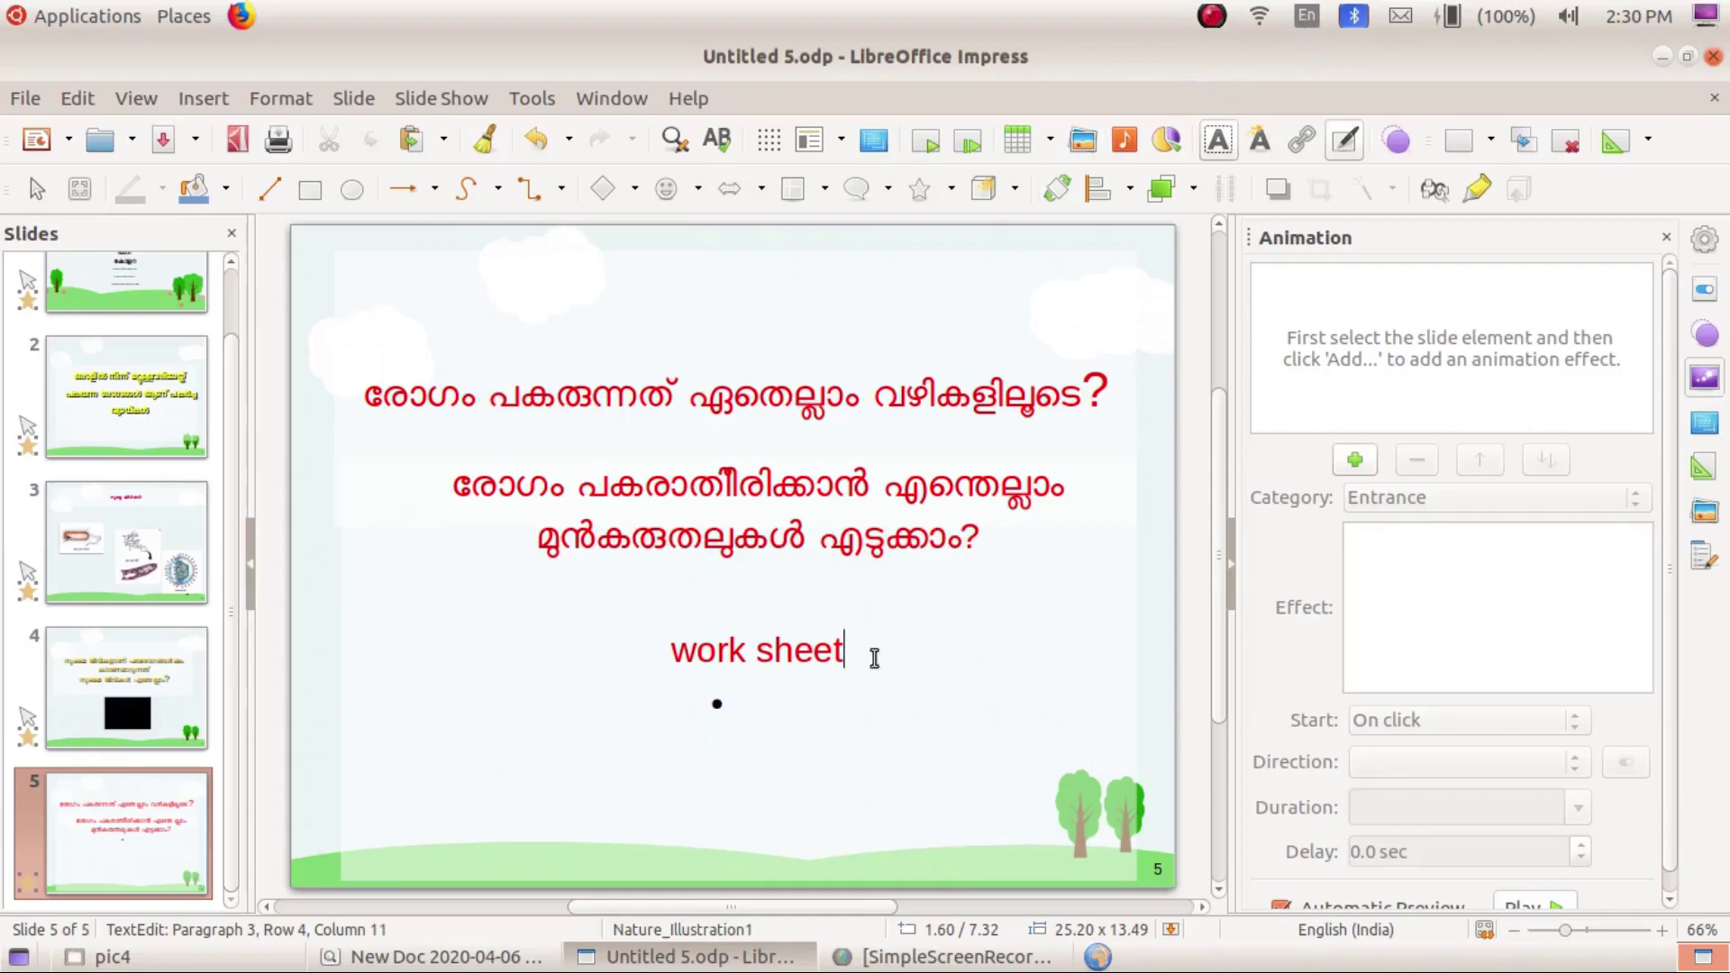
- Select the words "work sheet" in slide 5's lower text box
left_click_drag(858, 656, 641, 649)
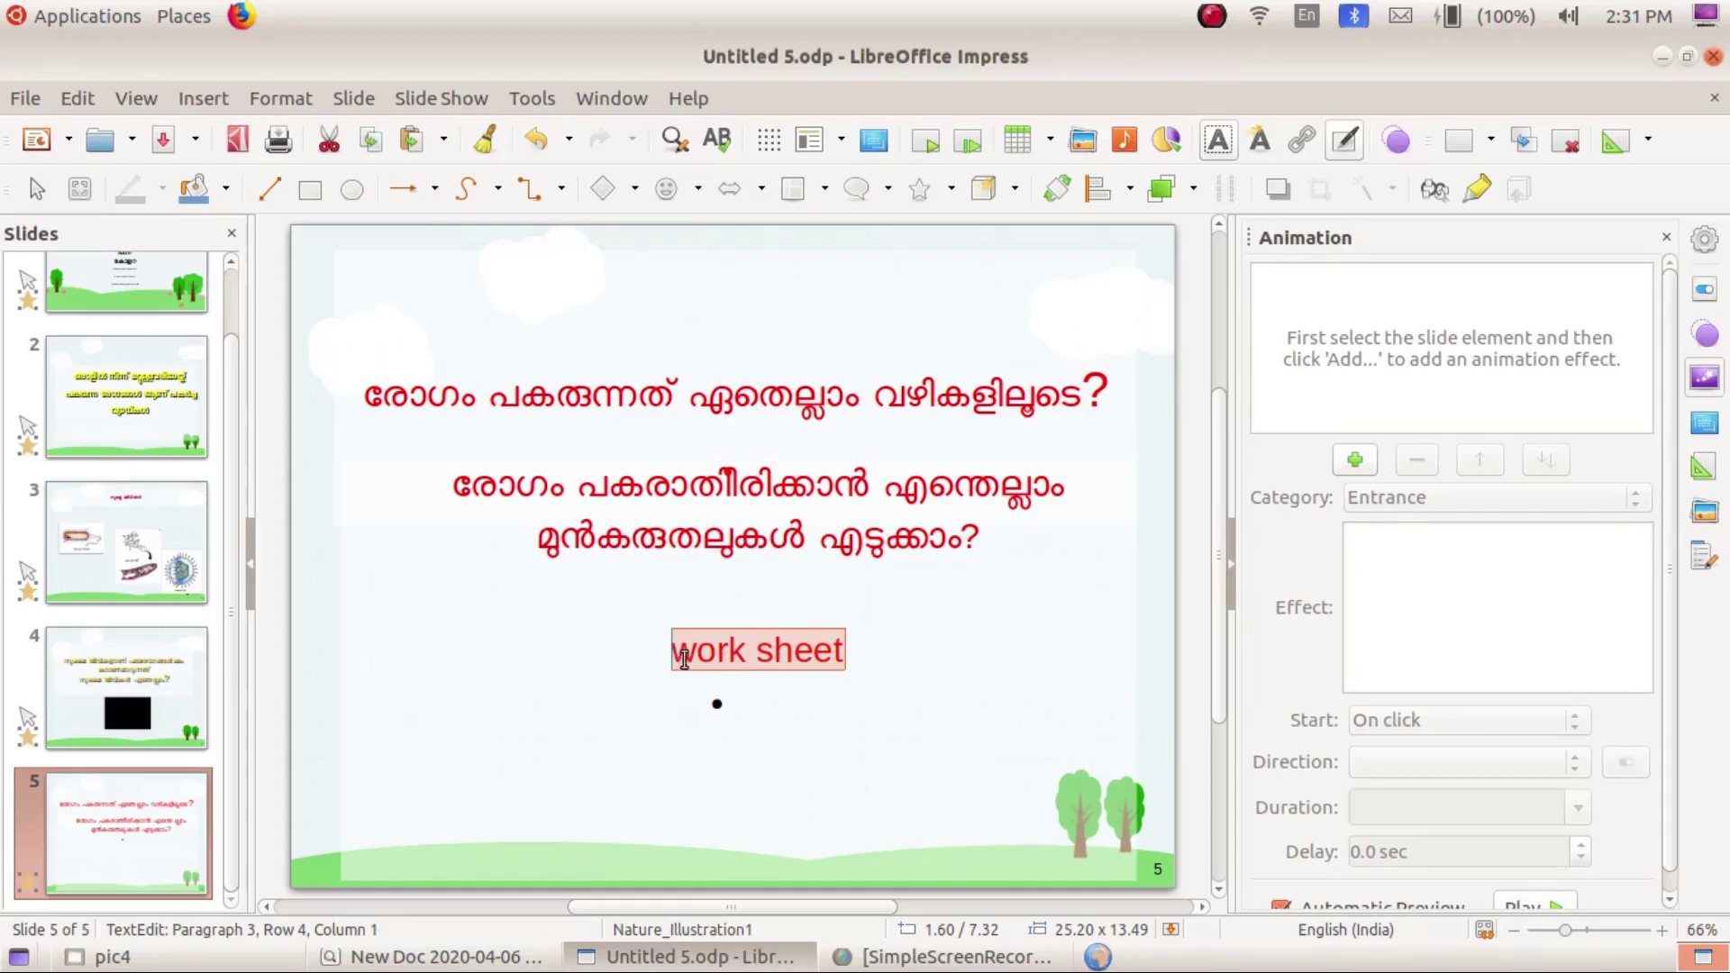
left_click(204, 99)
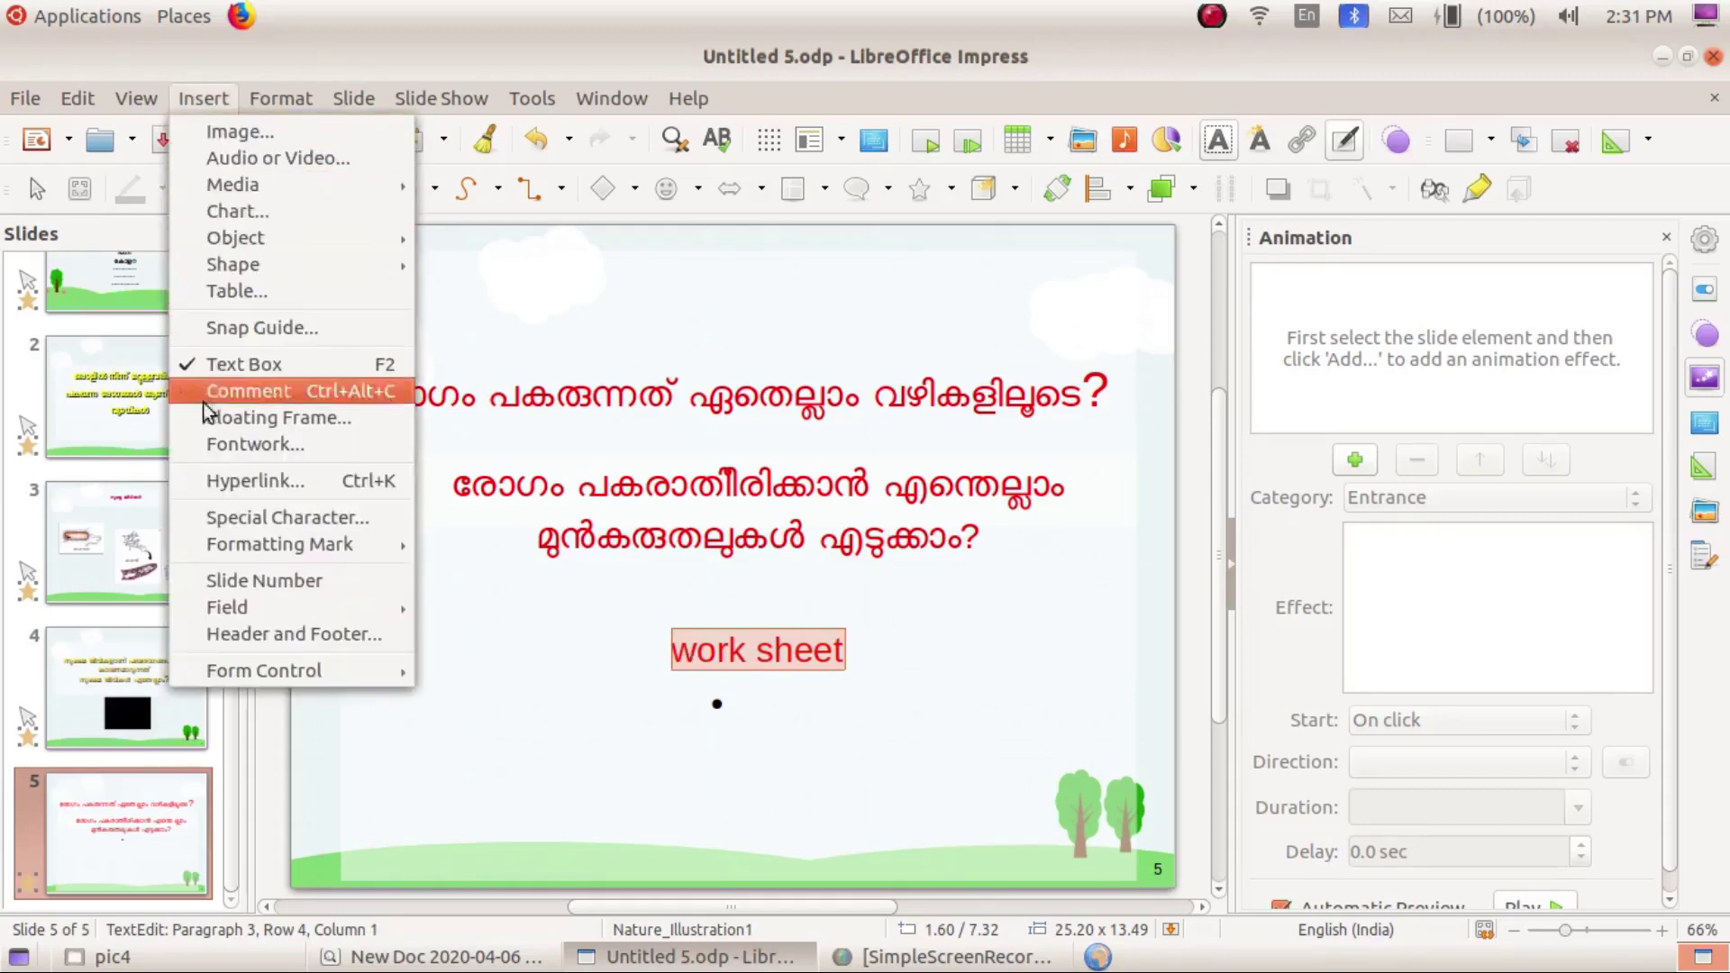
left_click(253, 485)
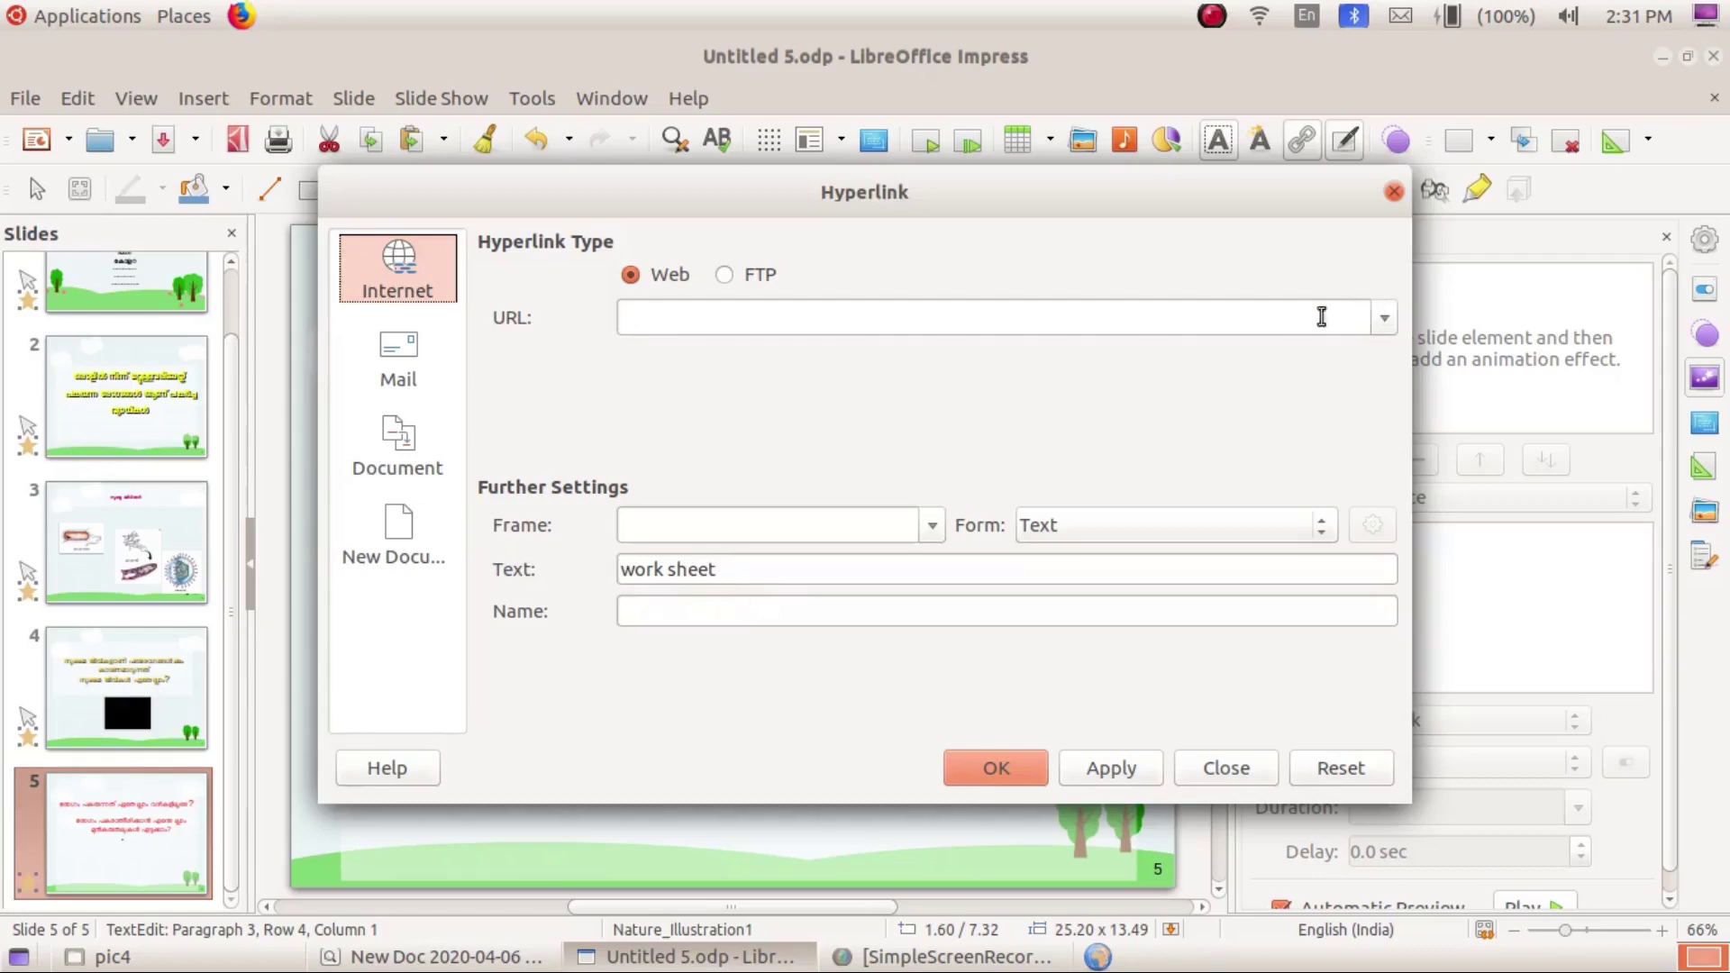
left_click(393, 439)
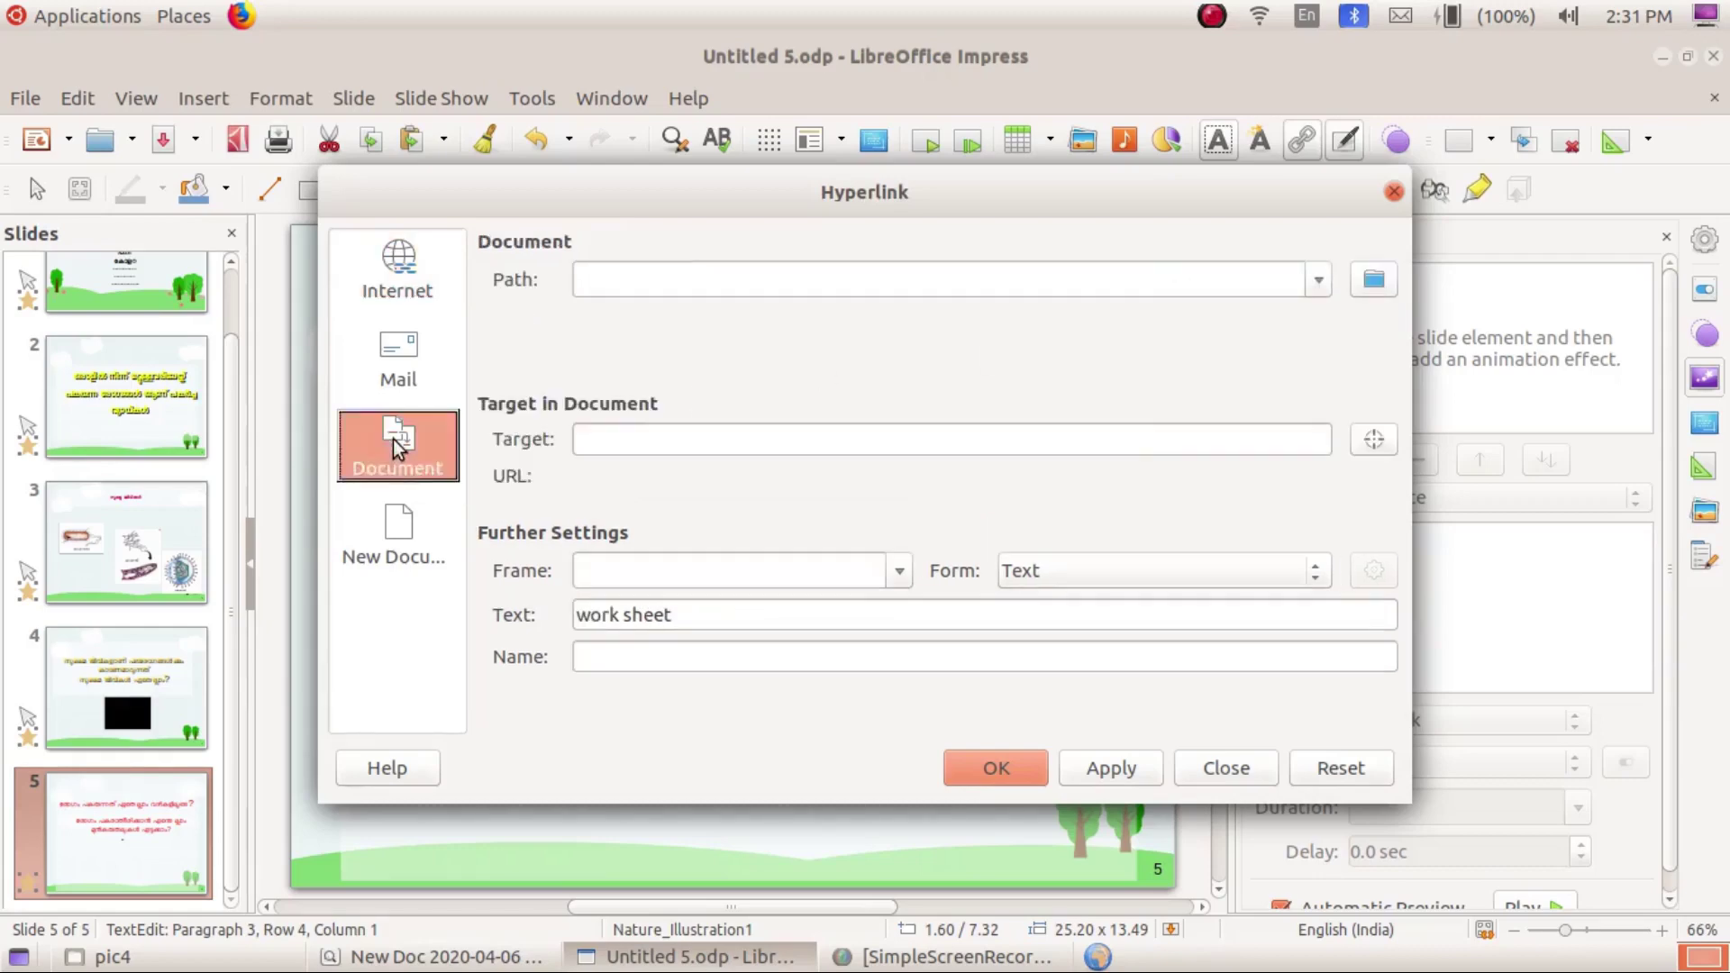
left_click(1373, 282)
left_click(765, 126)
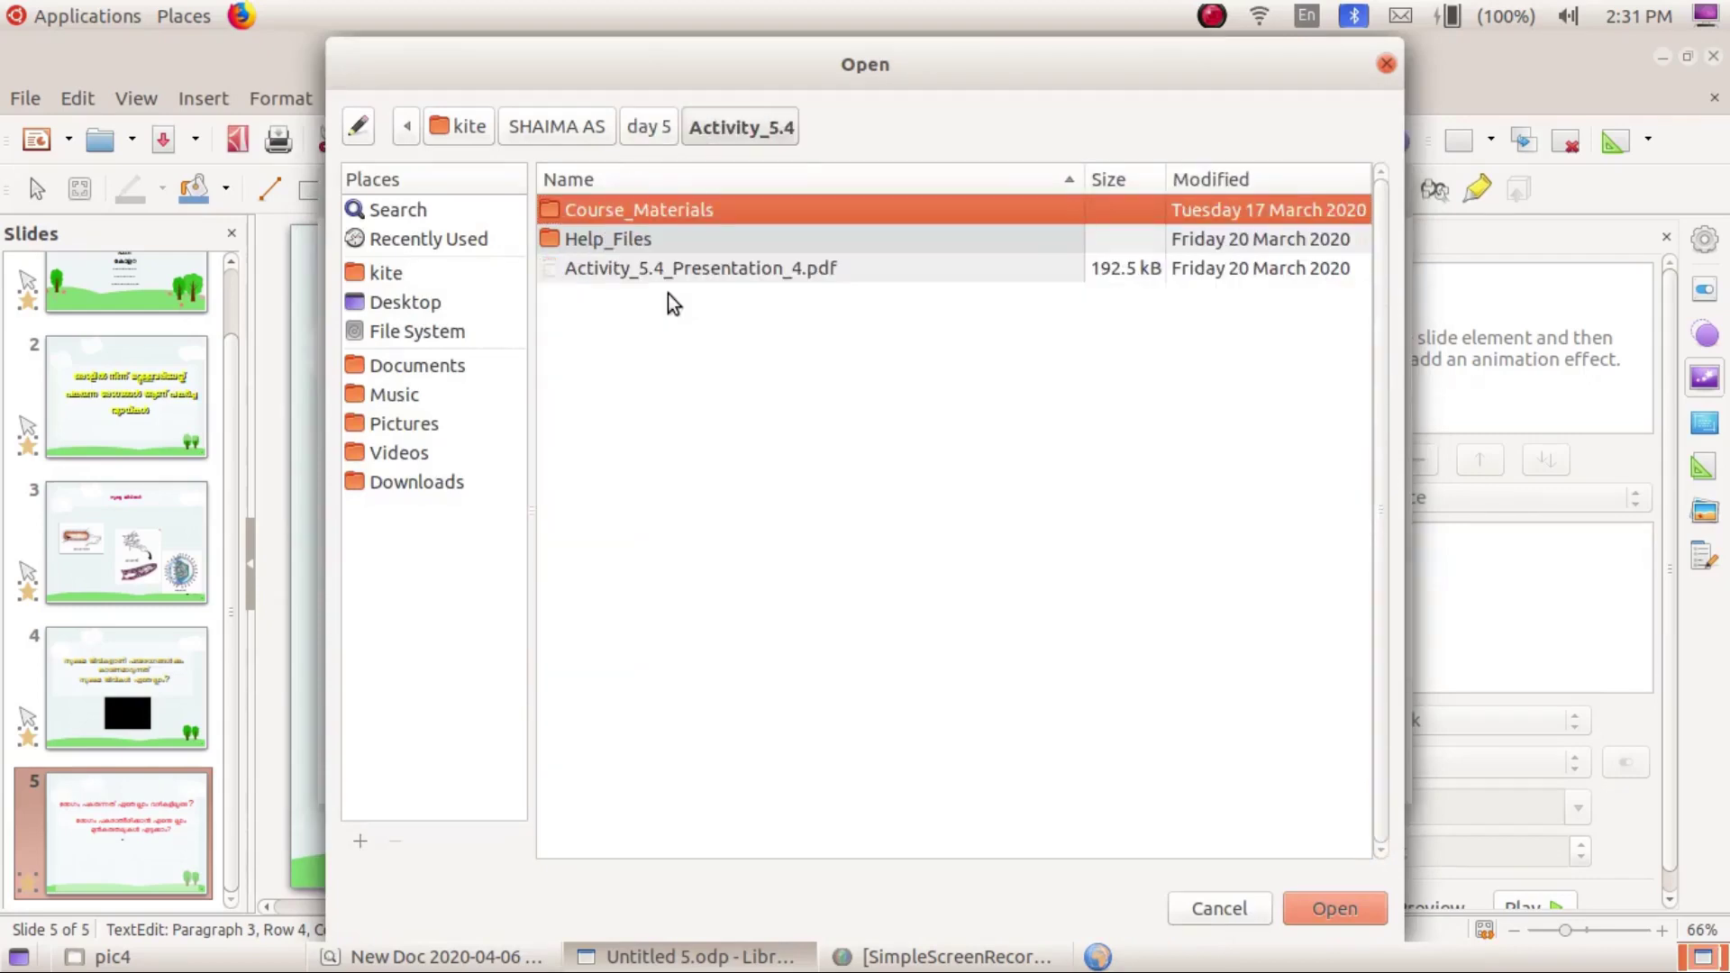
double_click(618, 208)
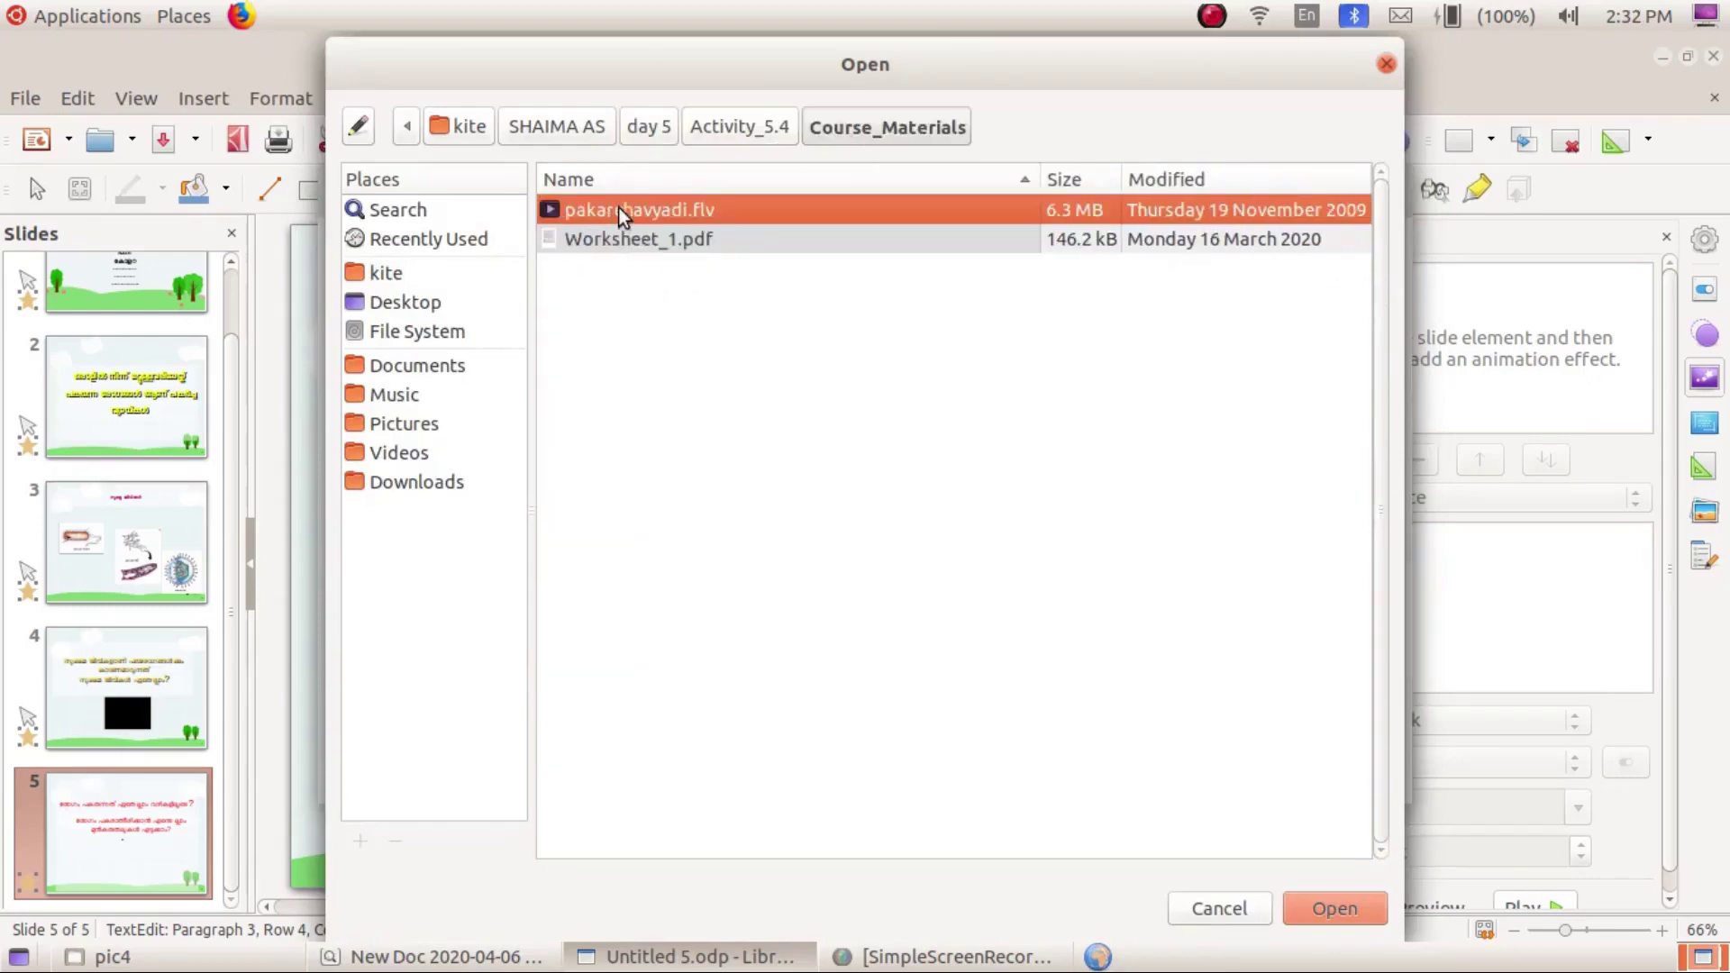
left_click(646, 241)
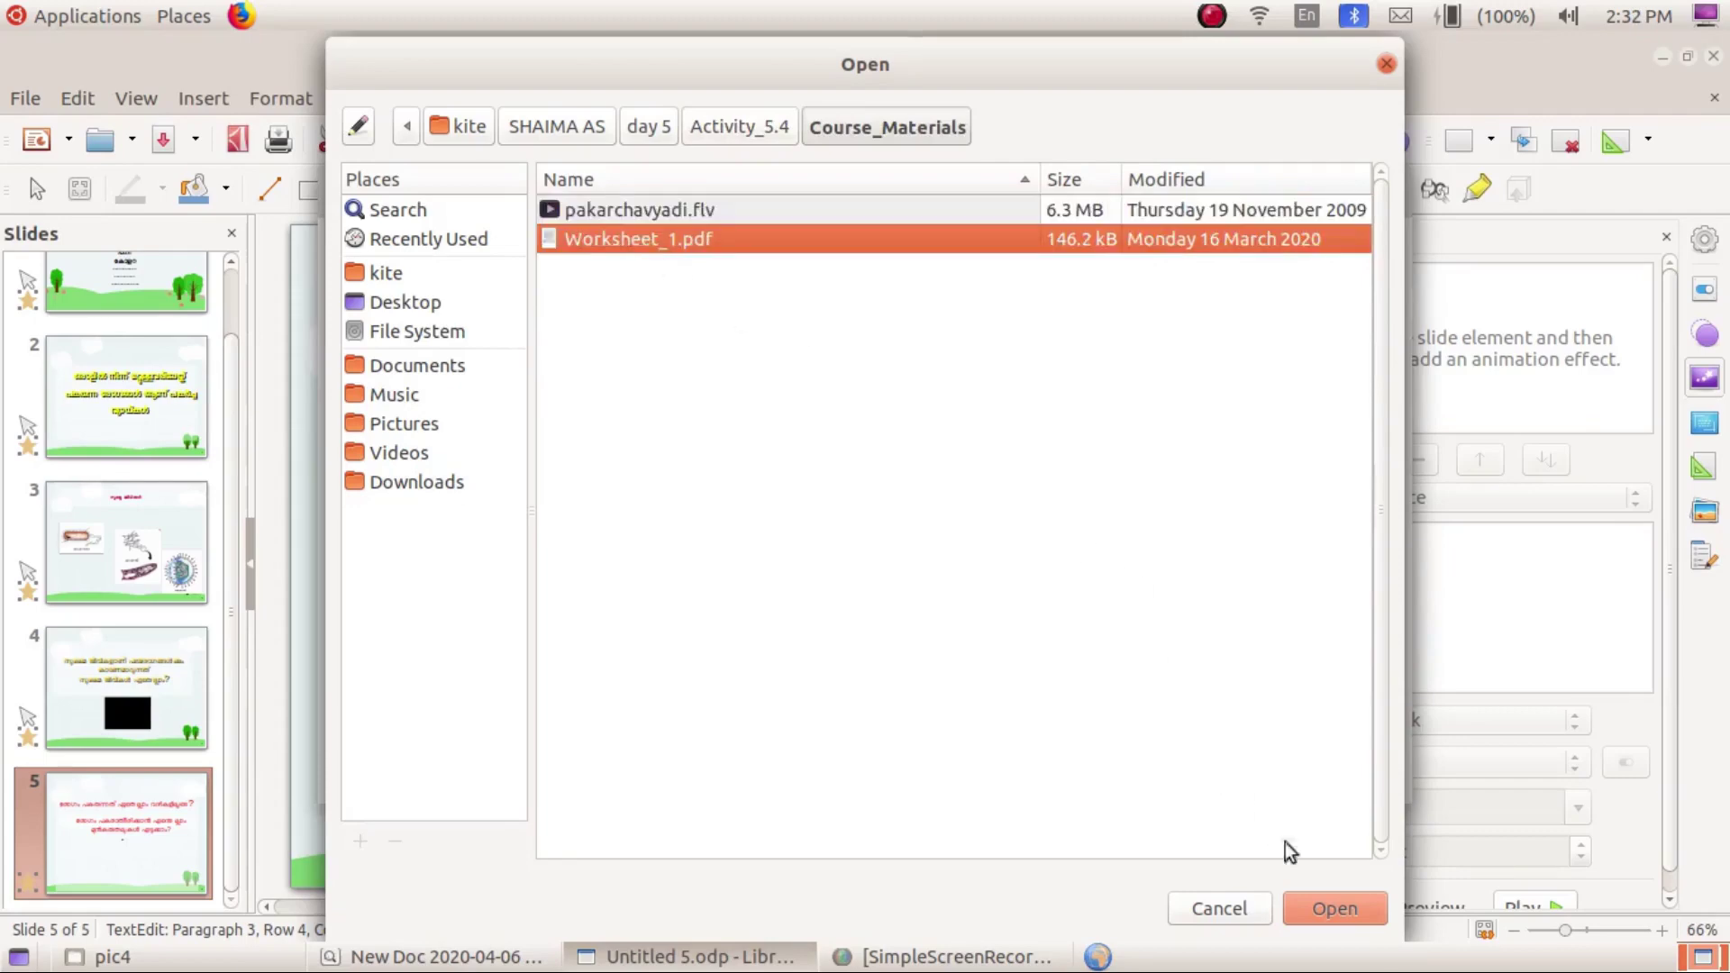
left_click(1341, 908)
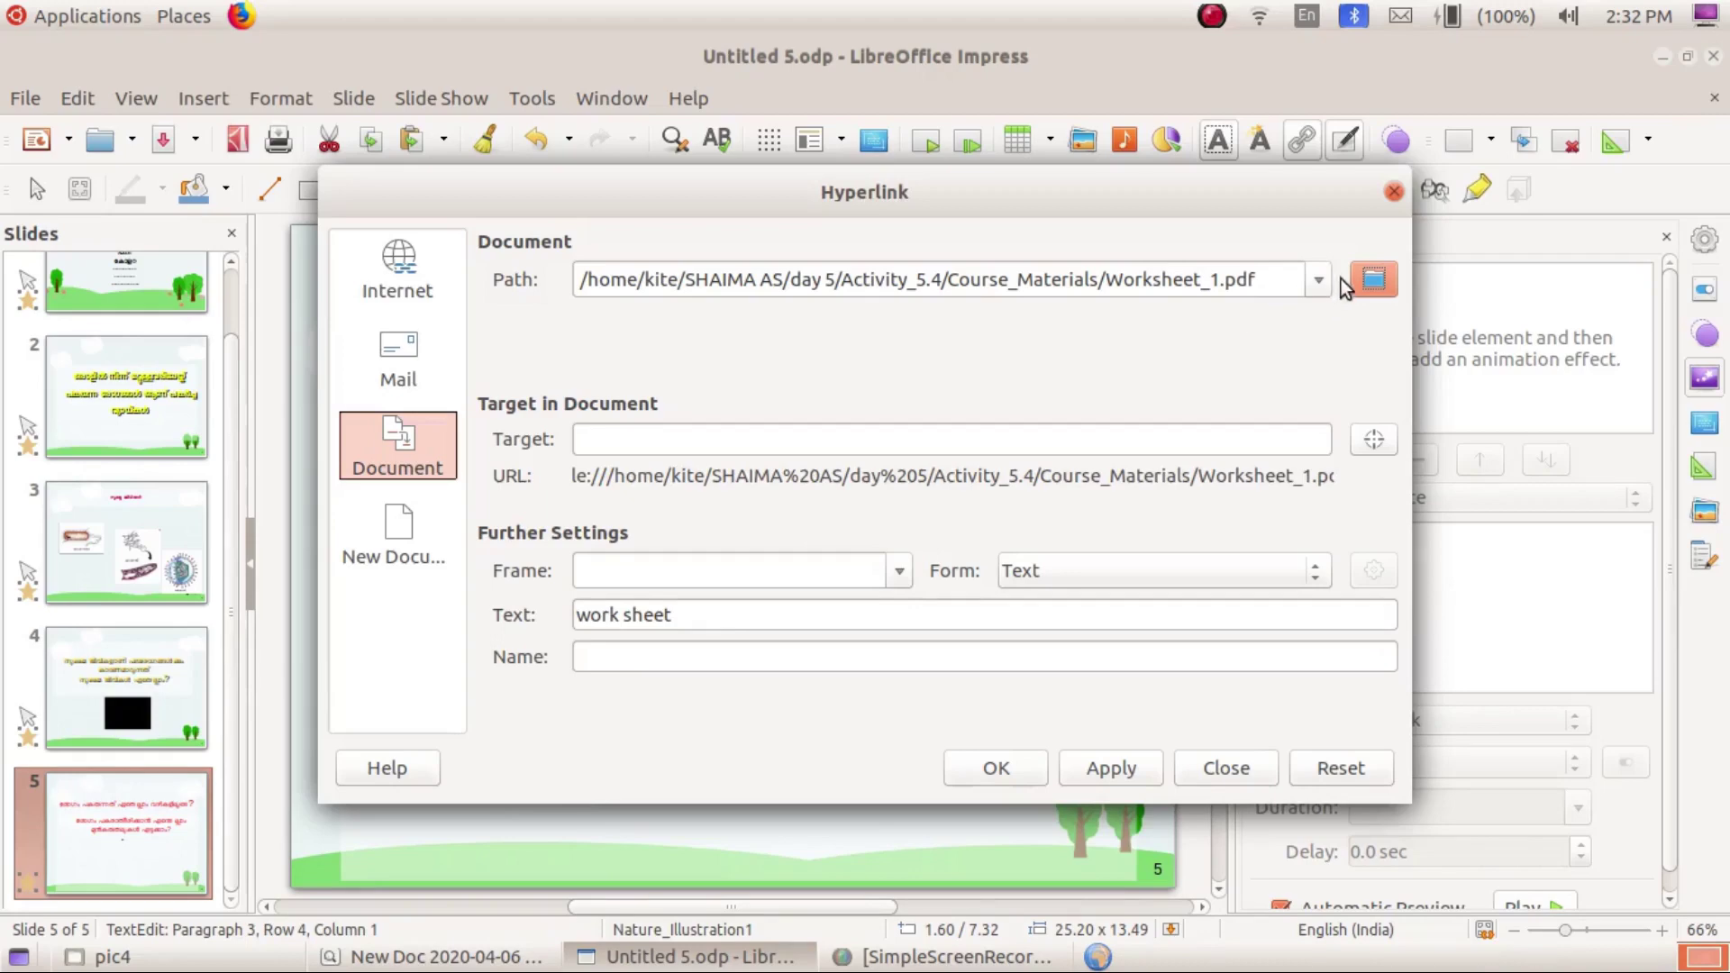
left_click(1393, 194)
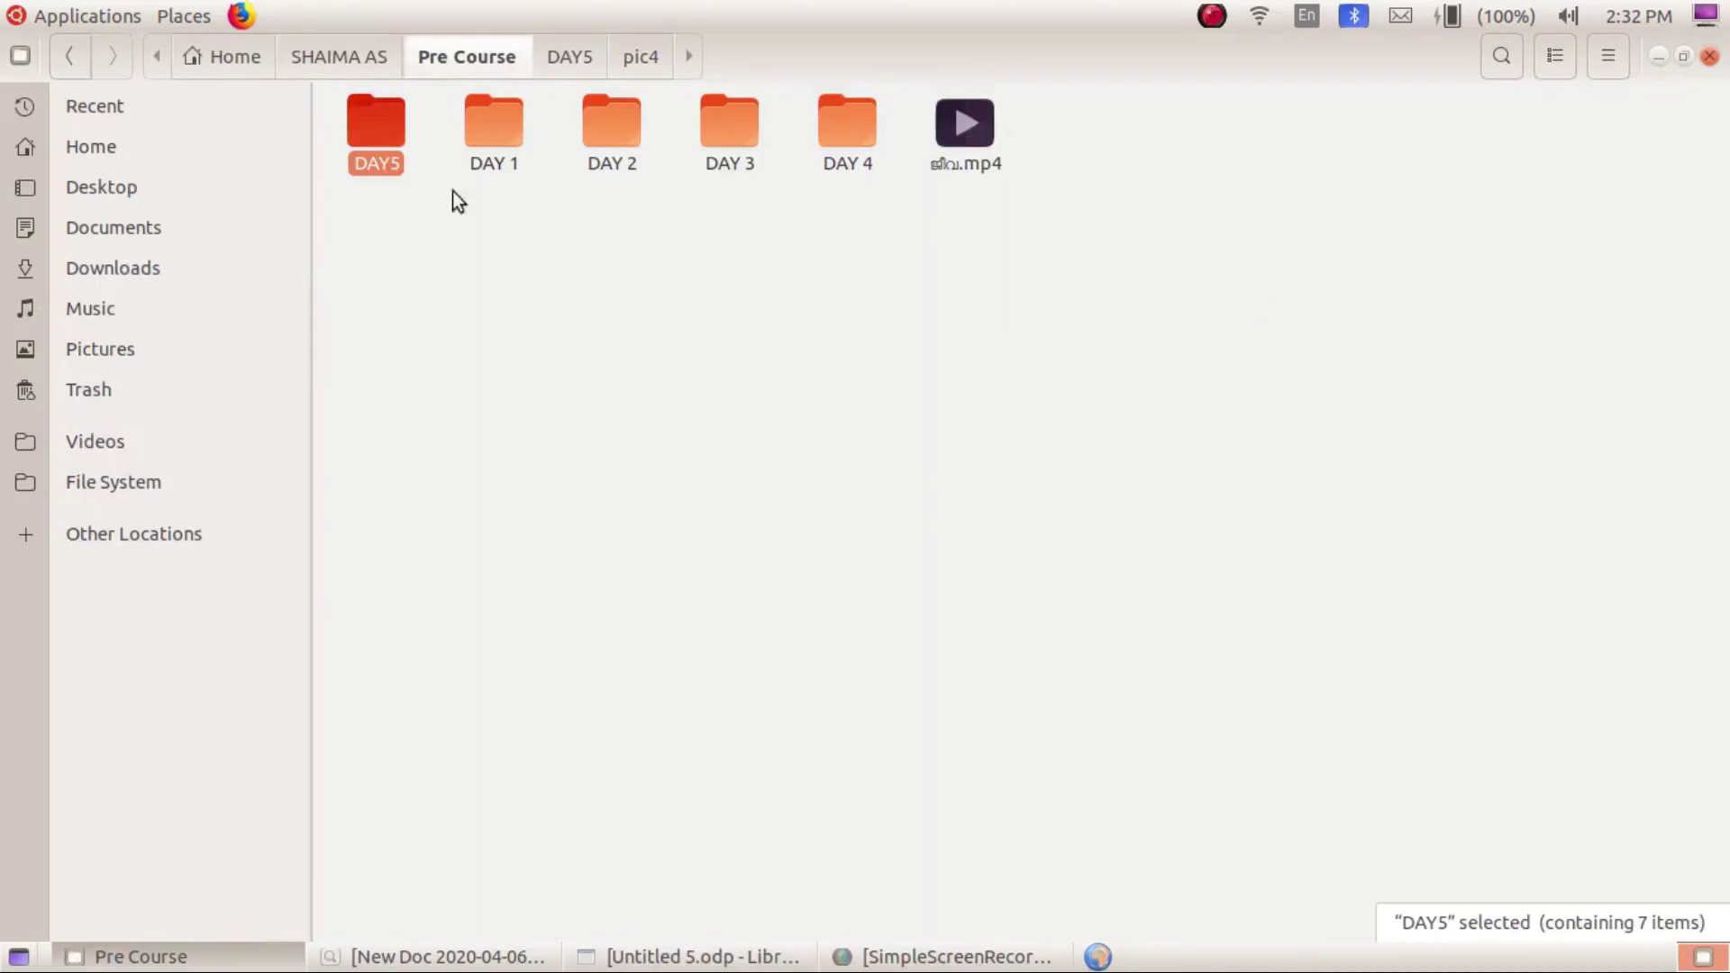
- Copy Worksheet_1.pdf from the day 5/Activity_5.4/Course_Materials folder in the file manager
left_click(948, 272)
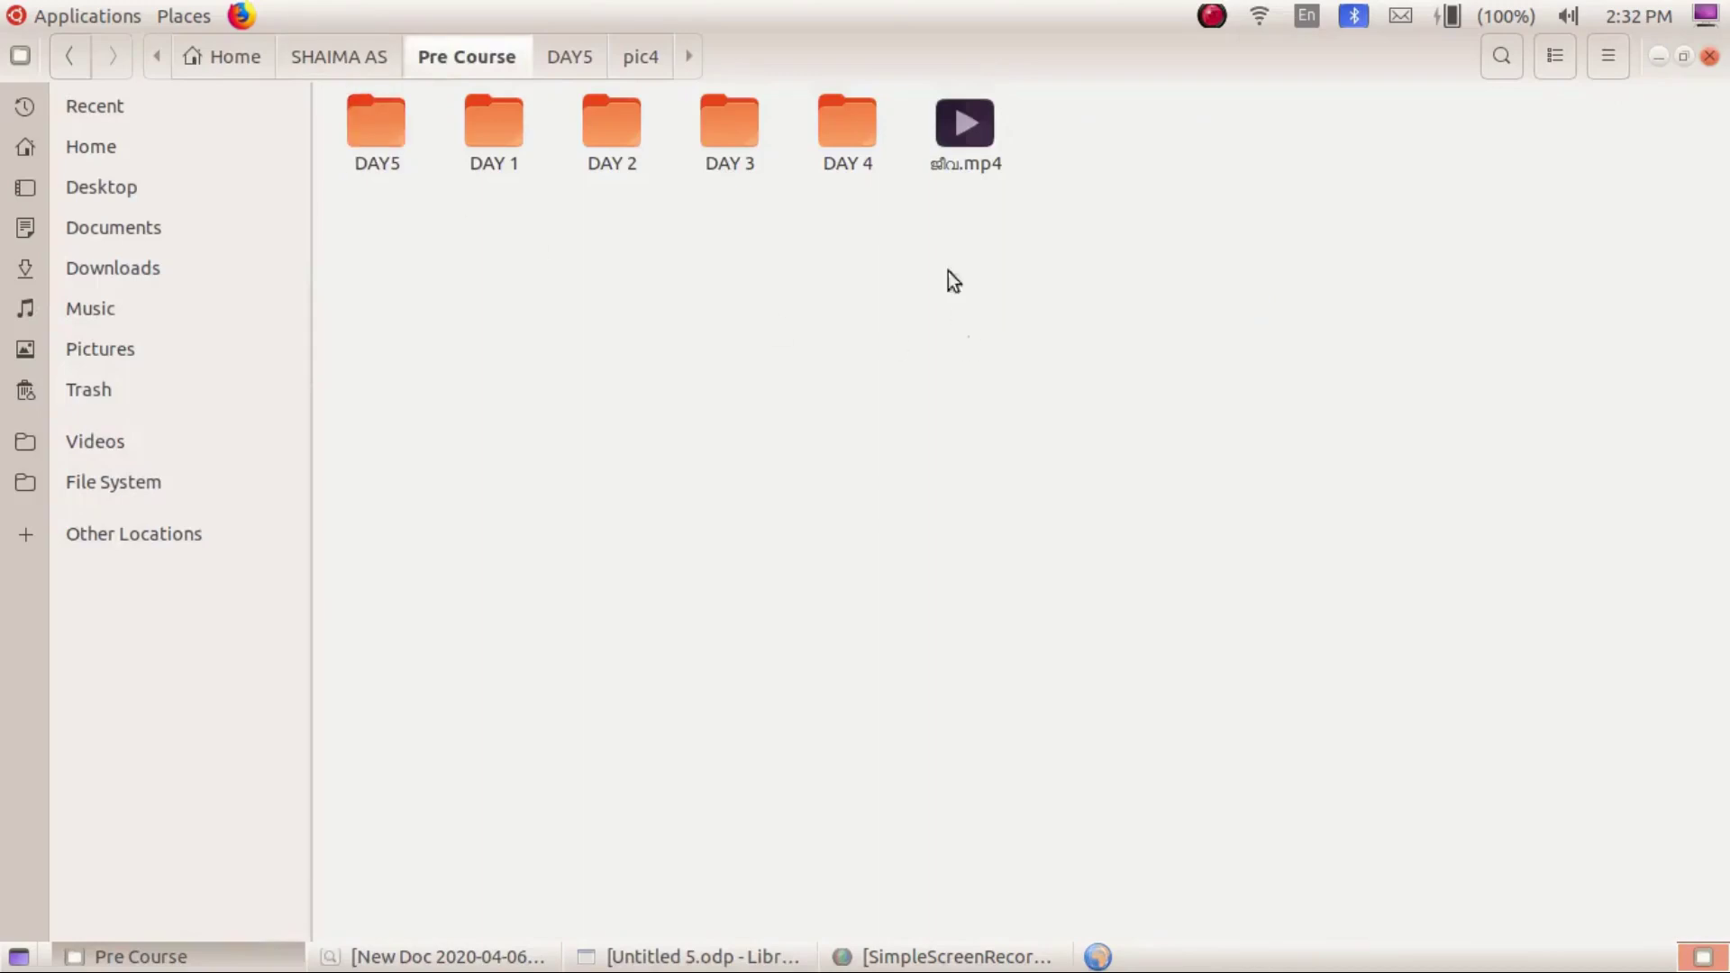
double_click(376, 122)
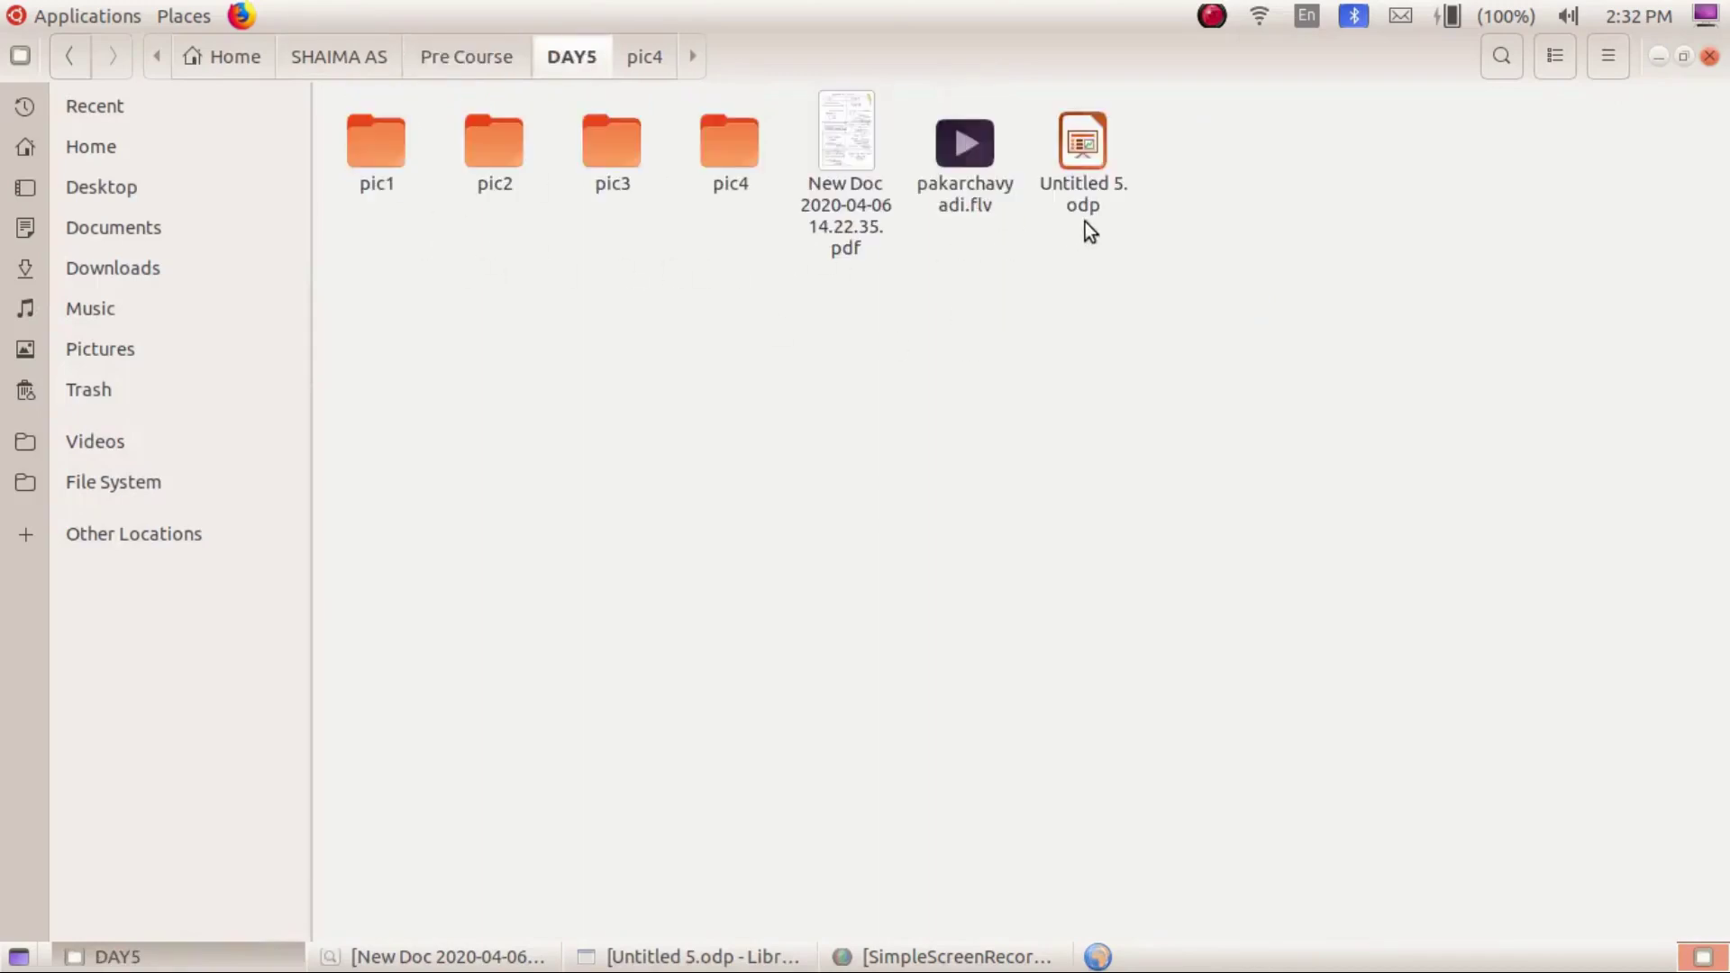
left_click(365, 57)
double_click(857, 137)
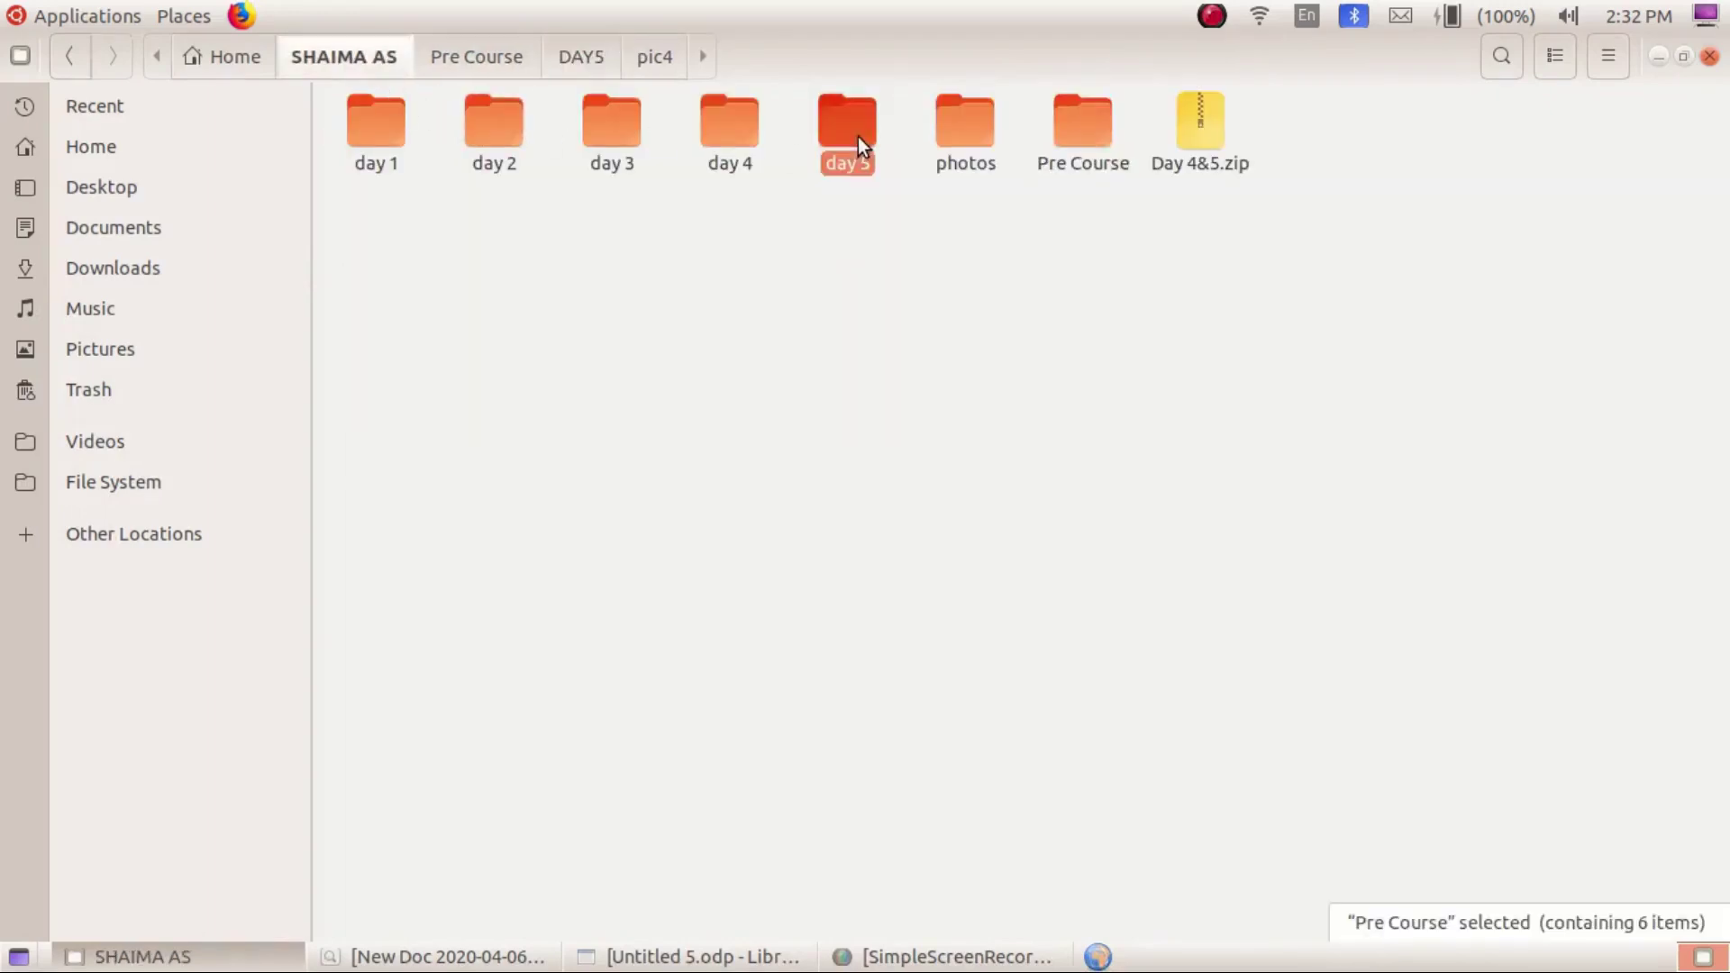
double_click(749, 135)
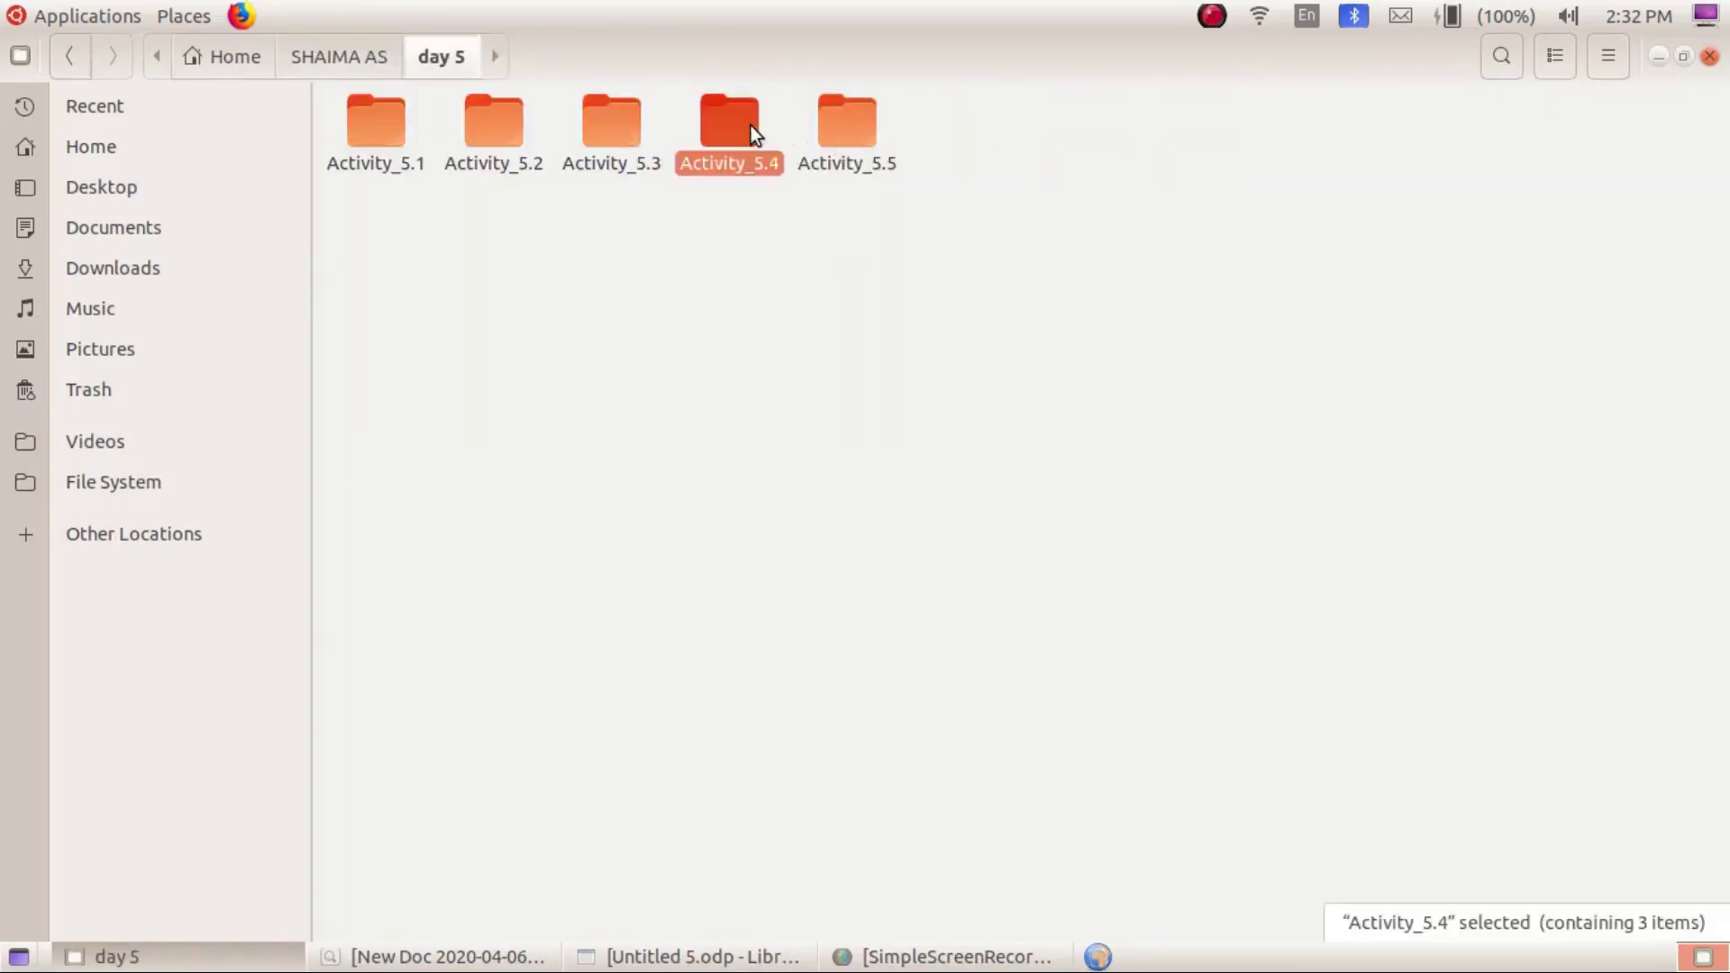
double_click(376, 151)
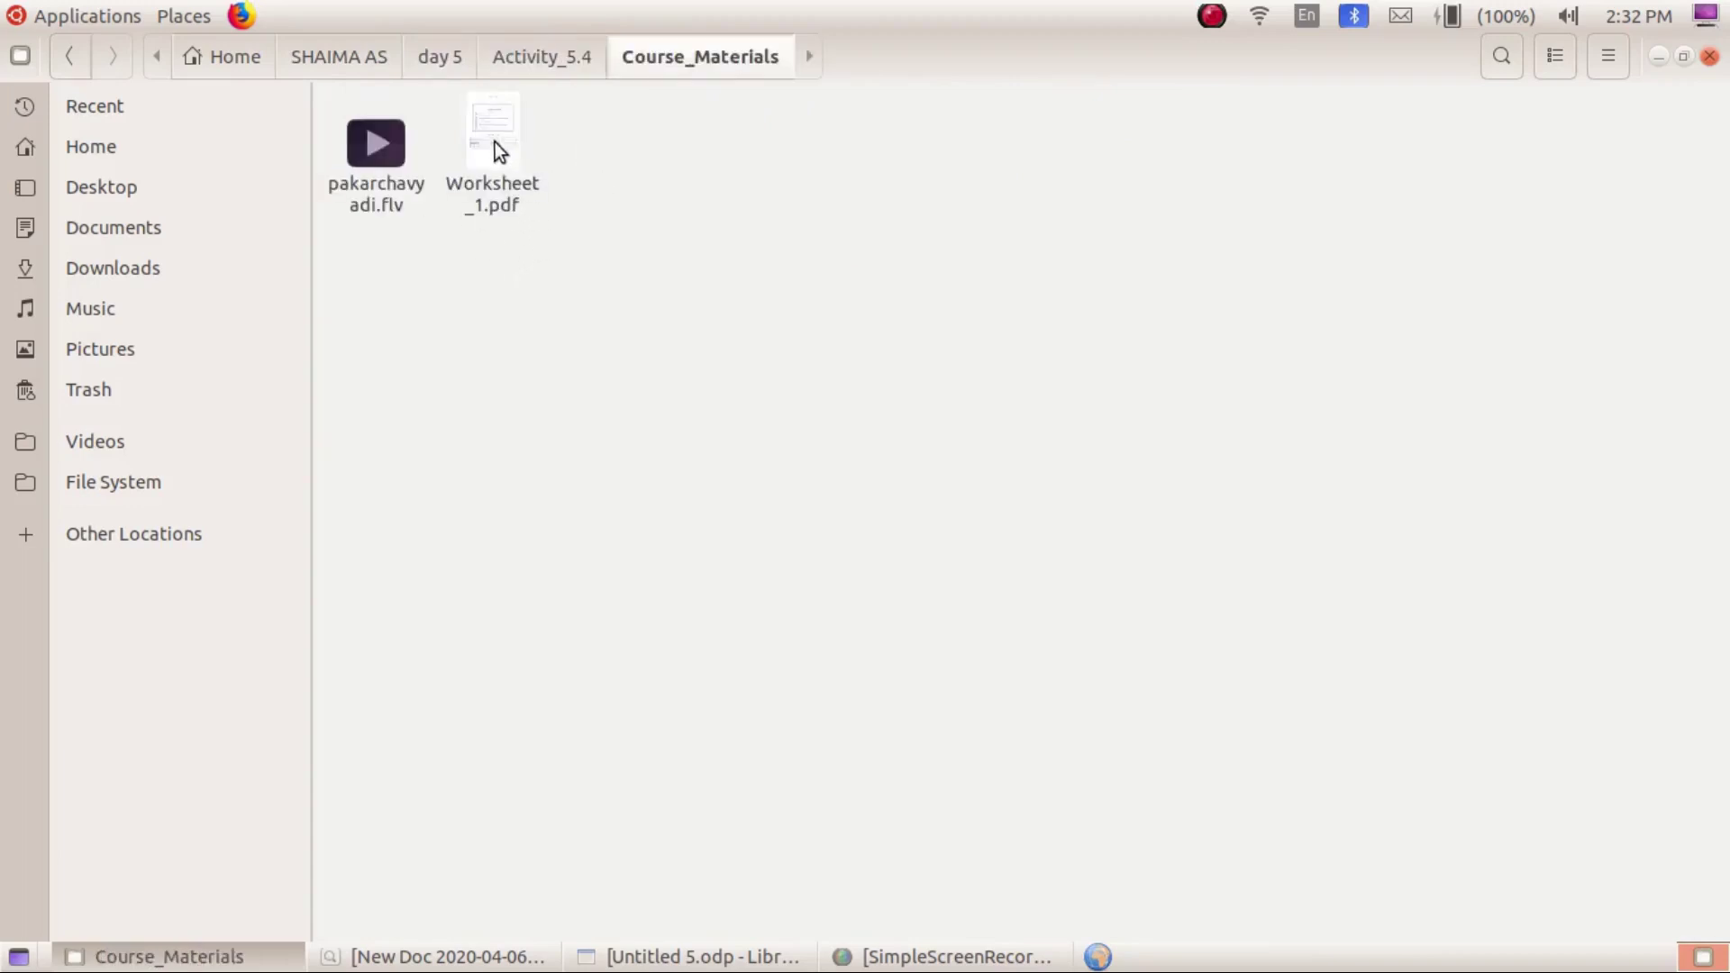
left_click(494, 143)
right_click(494, 143)
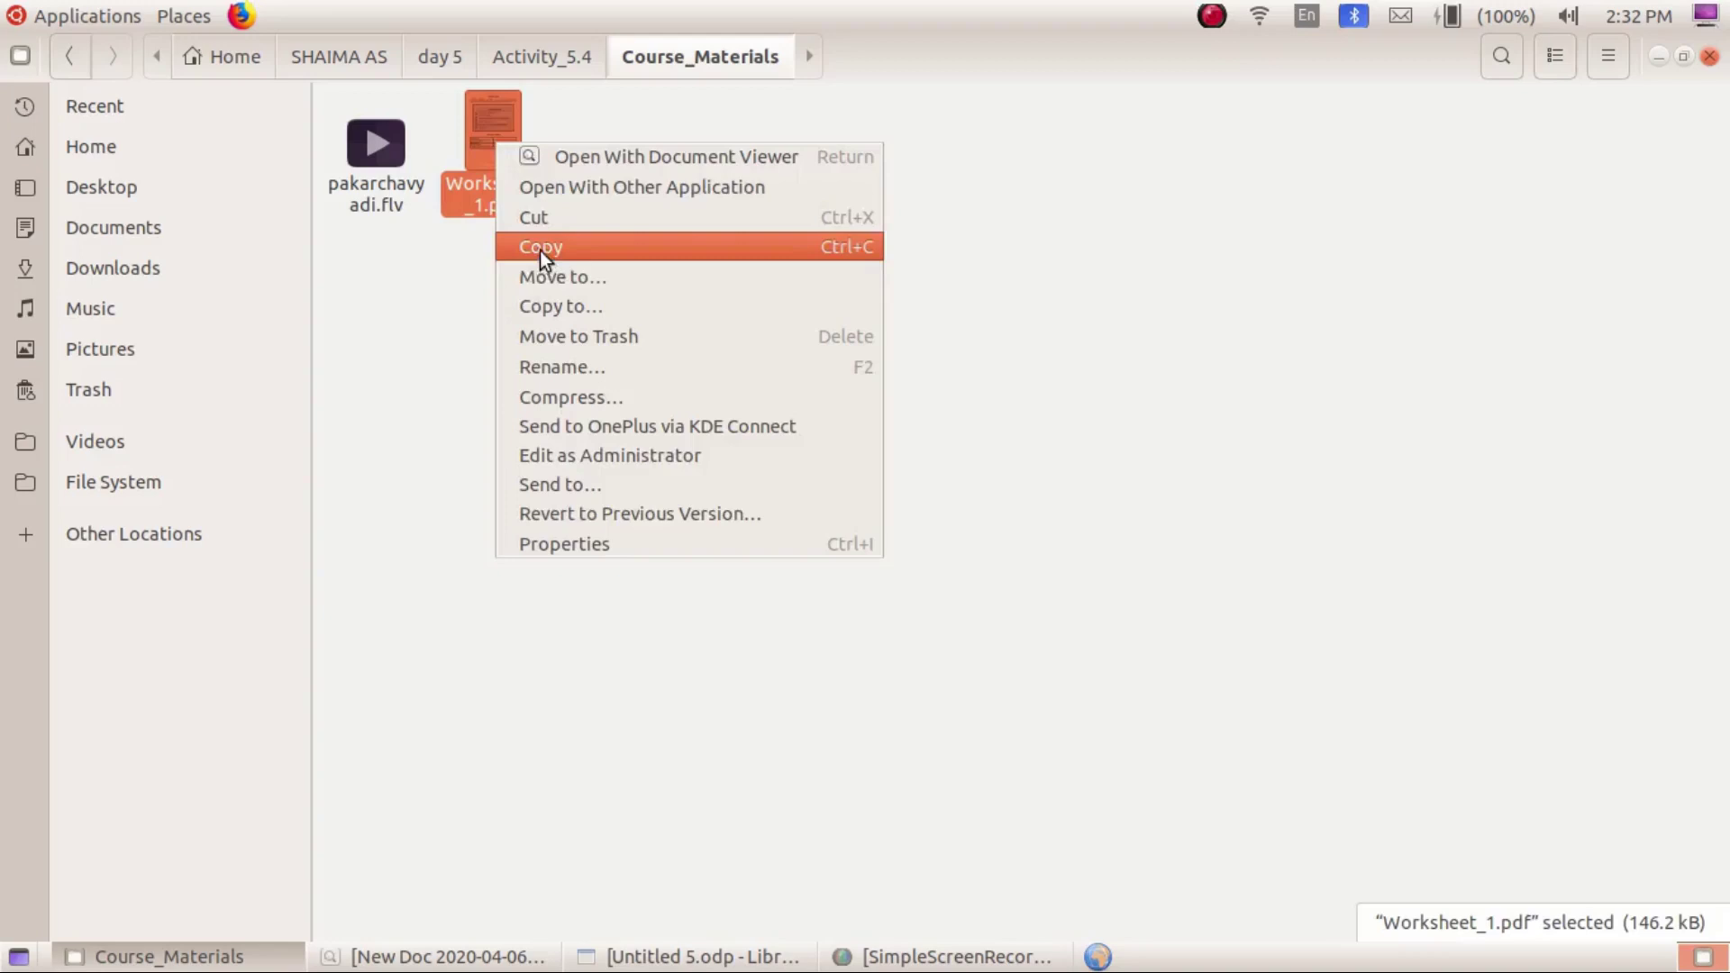
left_click(538, 252)
- Paste the copied worksheet PDF into the Pre Course/DAY5 folder, then leave and reopen that folder
left_click(346, 56)
double_click(1084, 122)
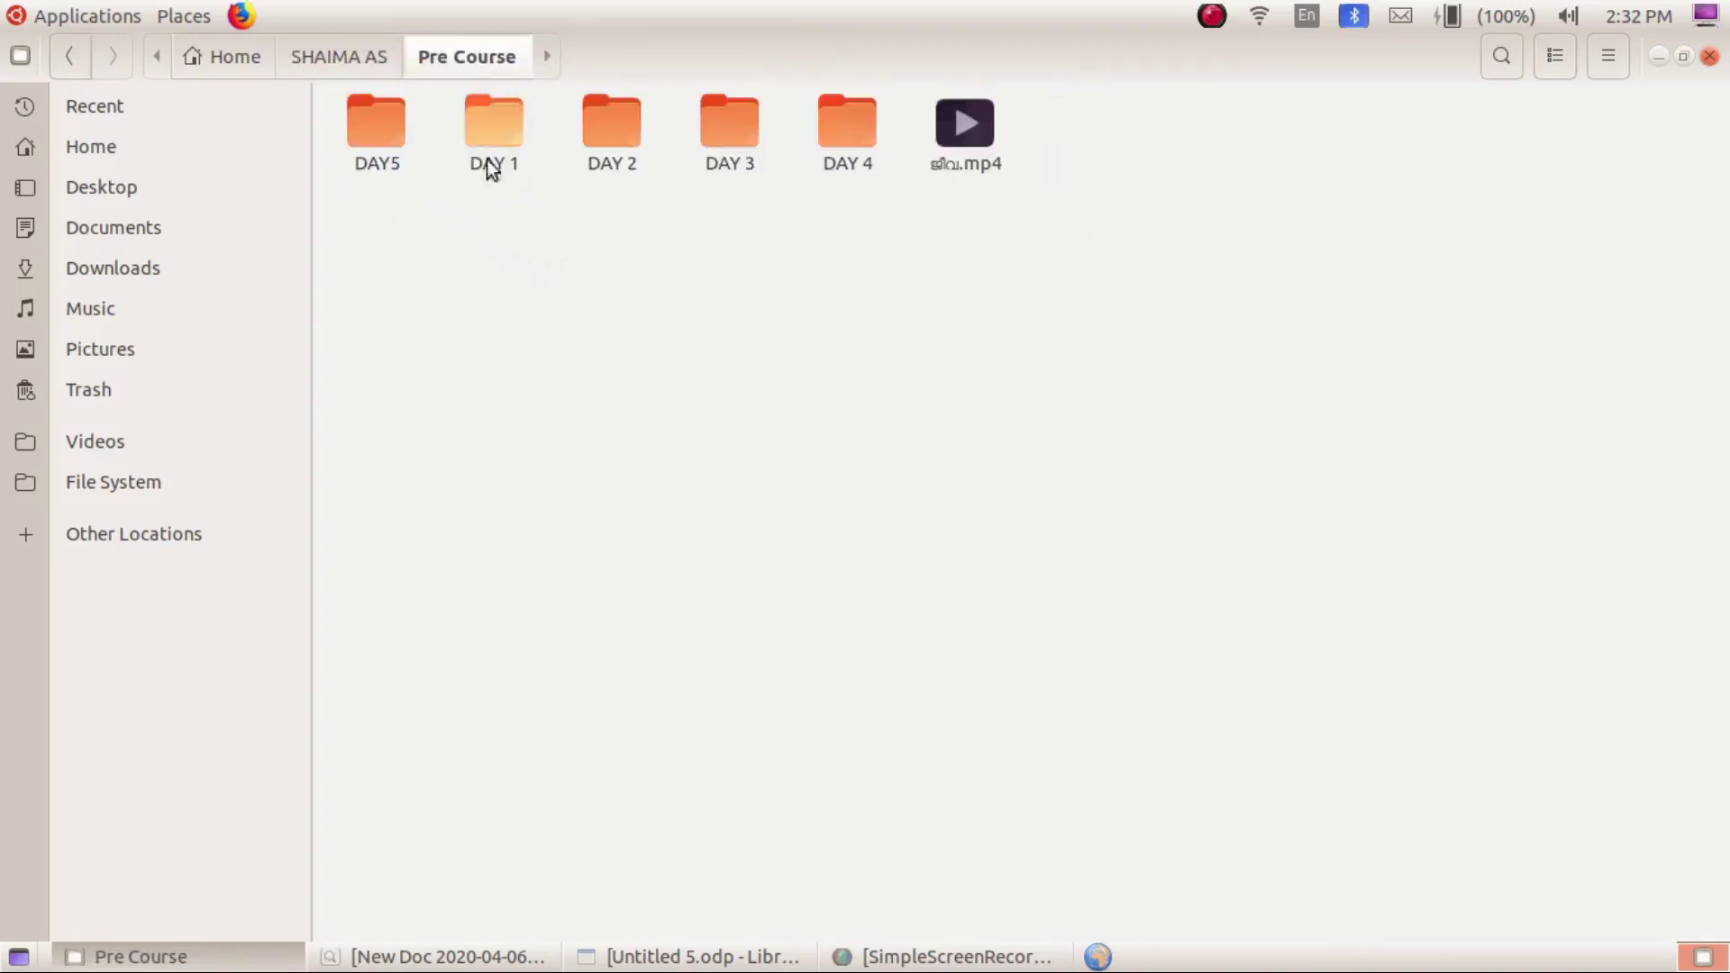
double_click(386, 138)
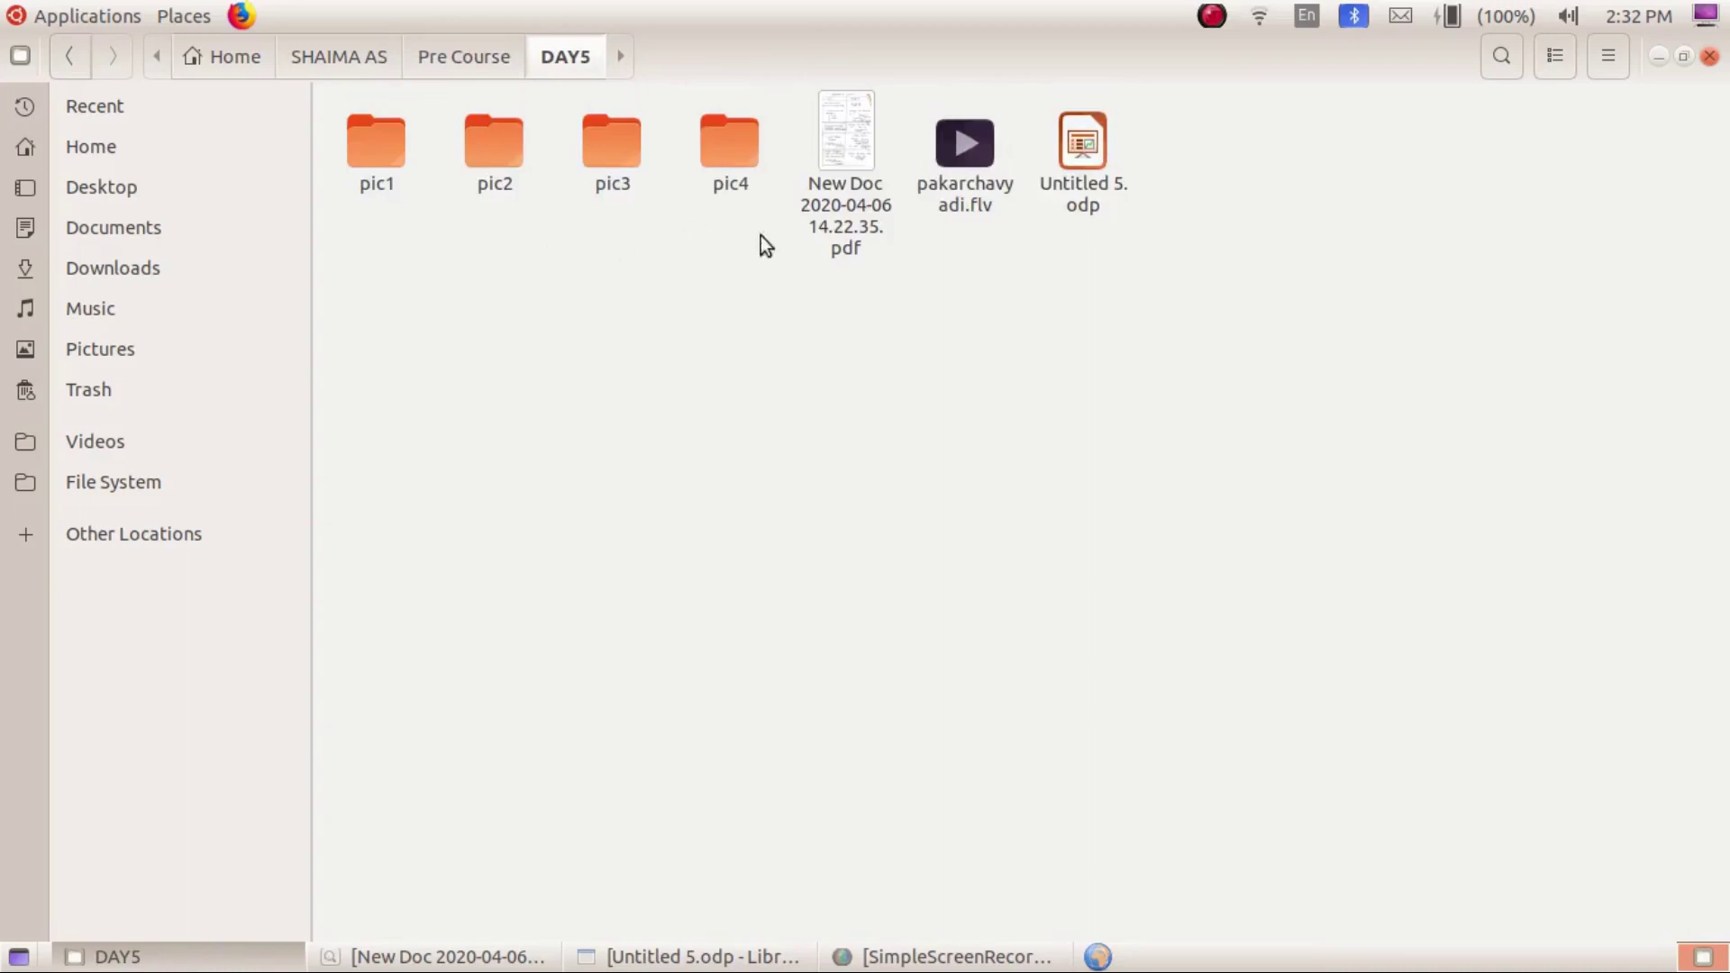
right_click(1289, 170)
left_click(1337, 246)
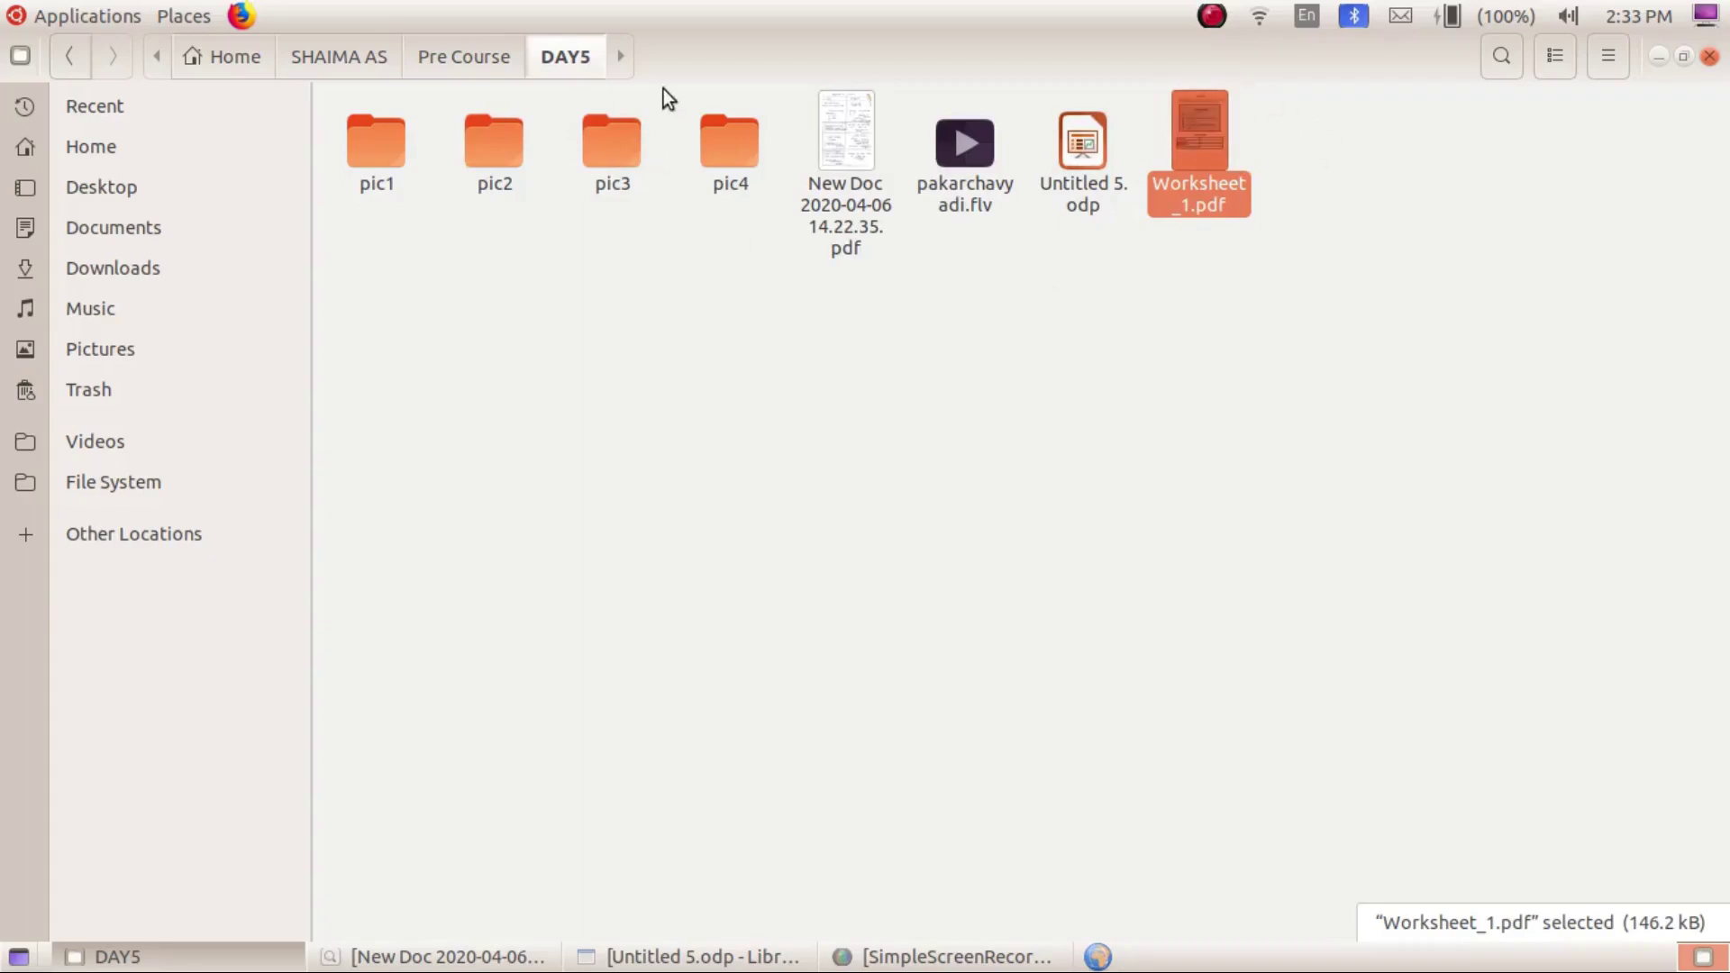
left_click(501, 61)
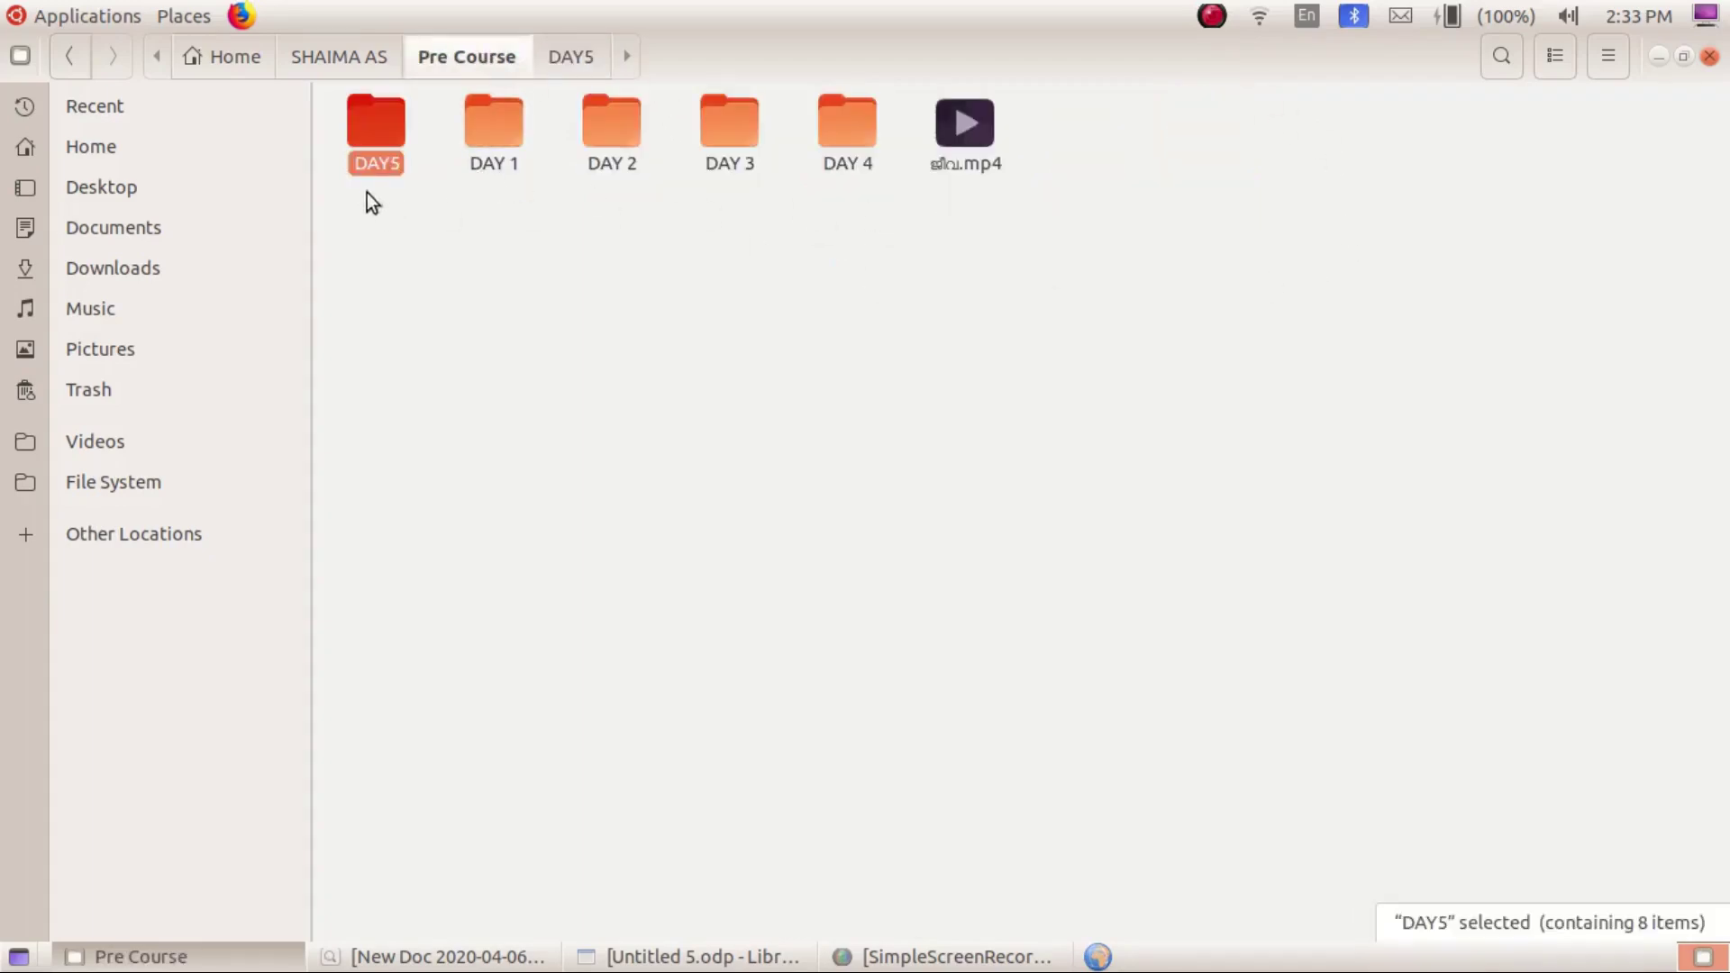
double_click(374, 132)
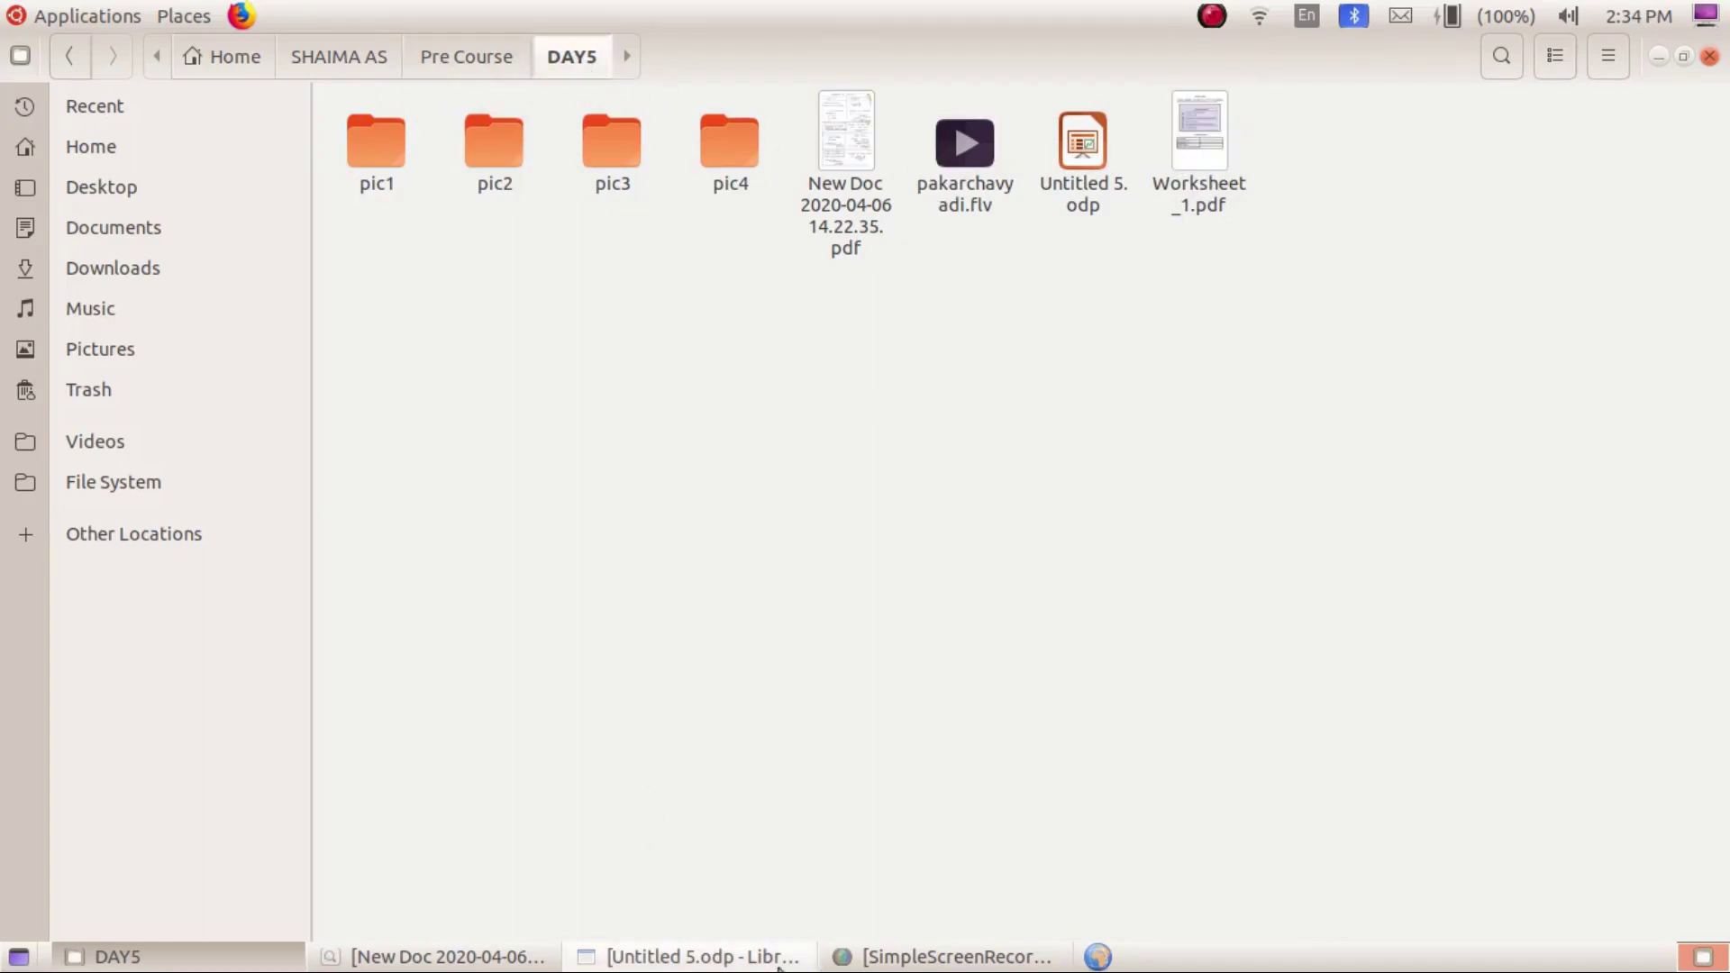
- Return to the Untitled 5.odp presentation and hyperlink the selected "work sheet" text to Worksheet_1.pdf in Pre Course/DAY5
left_click(675, 957)
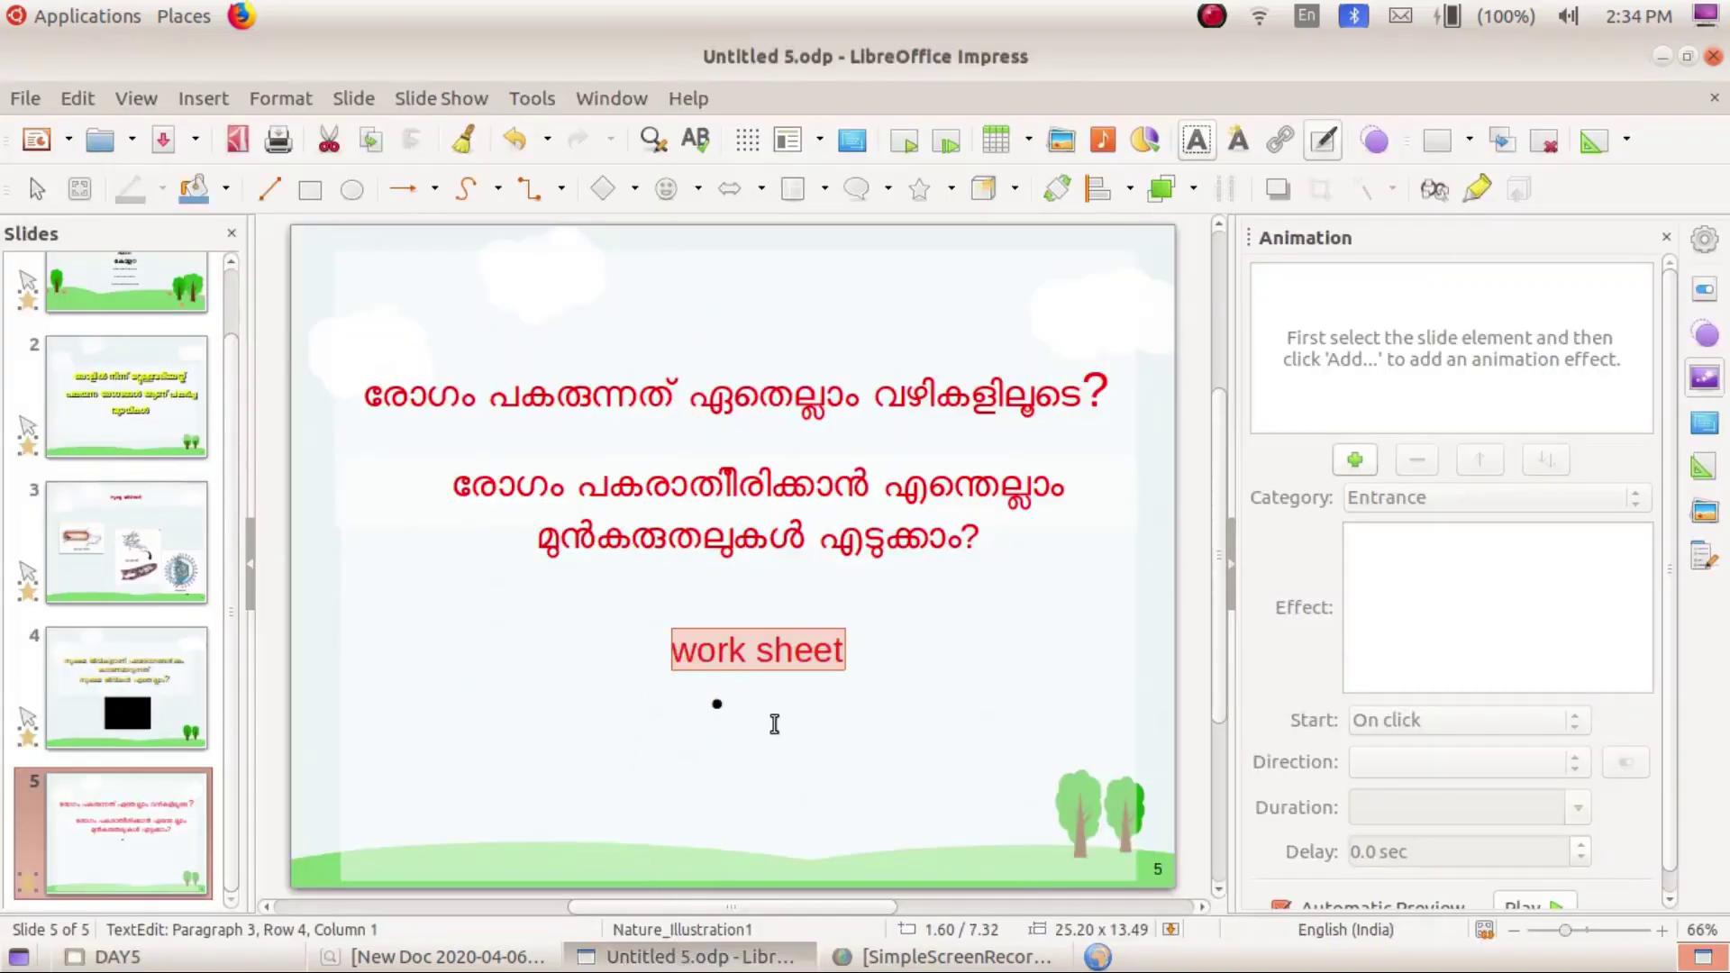
left_click(202, 99)
left_click(236, 480)
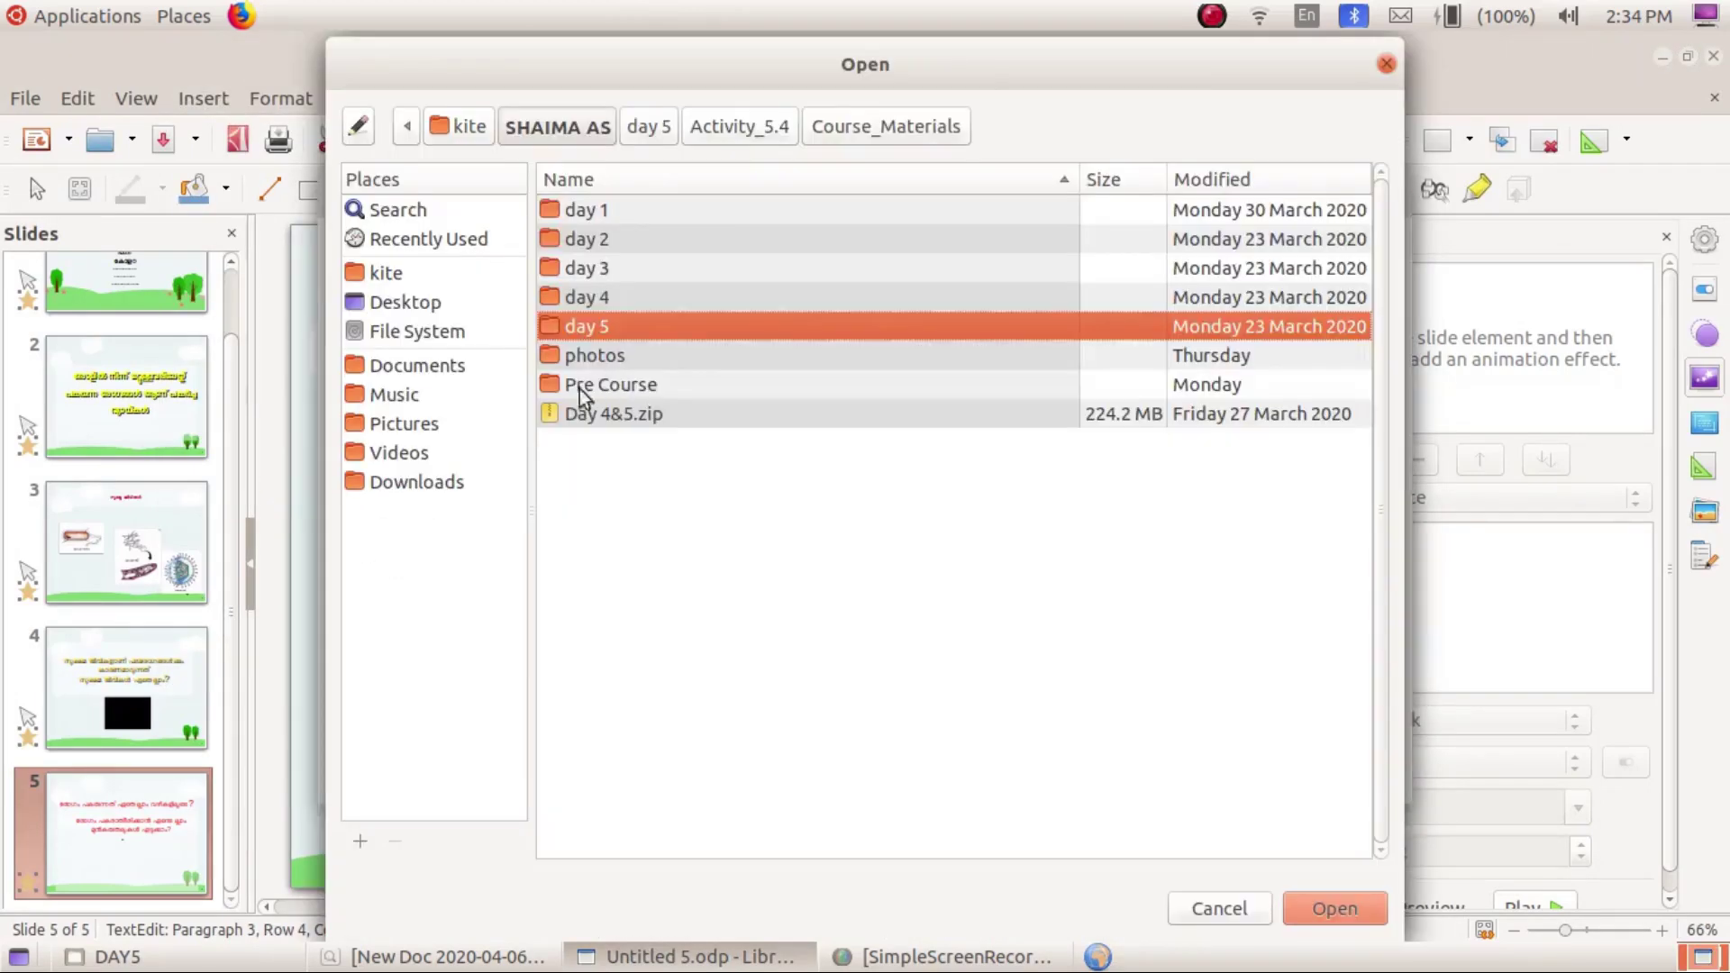
double_click(630, 386)
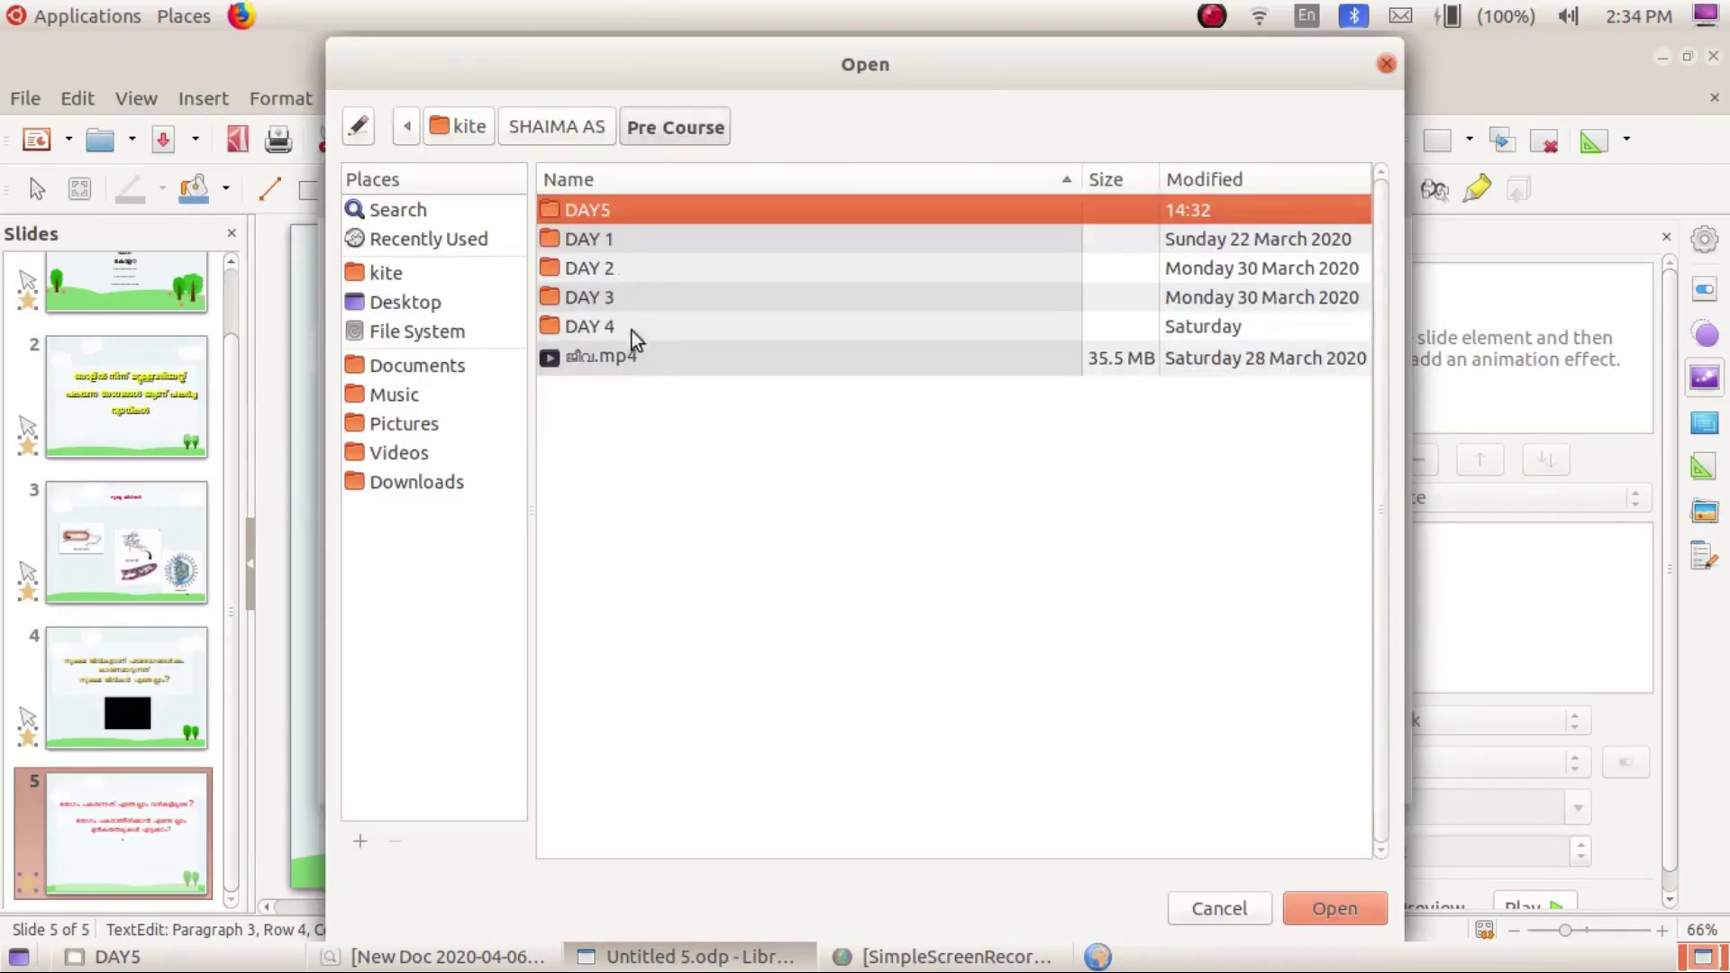
double_click(644, 212)
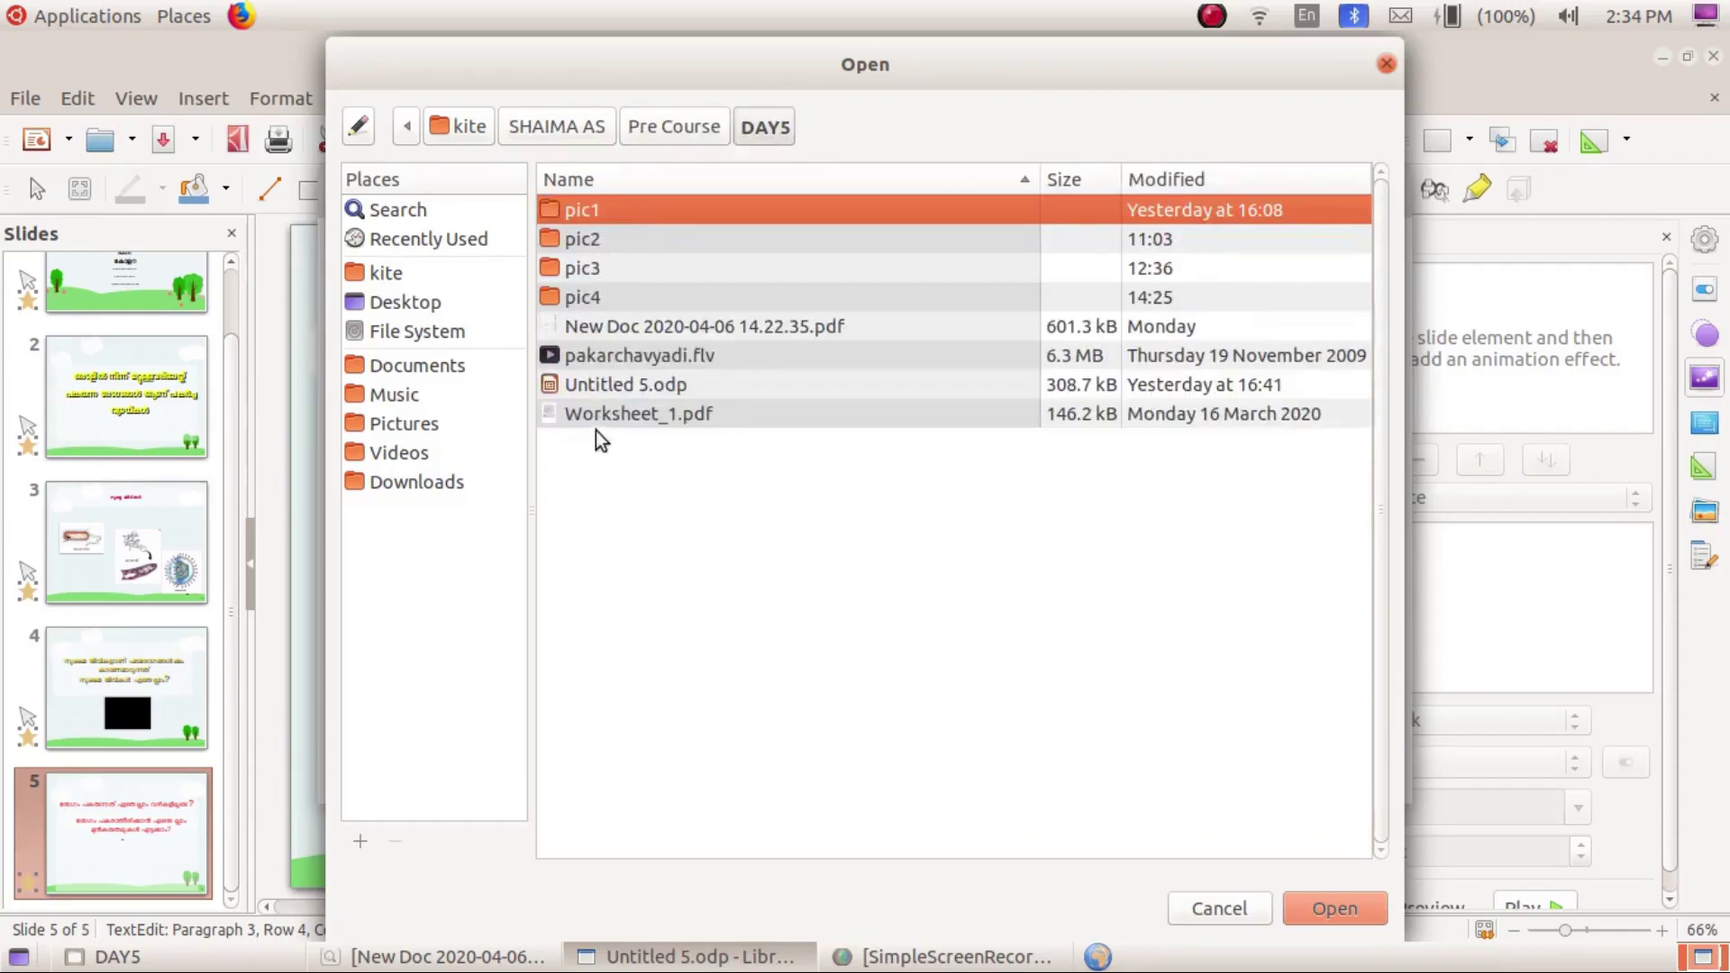
left_click(641, 416)
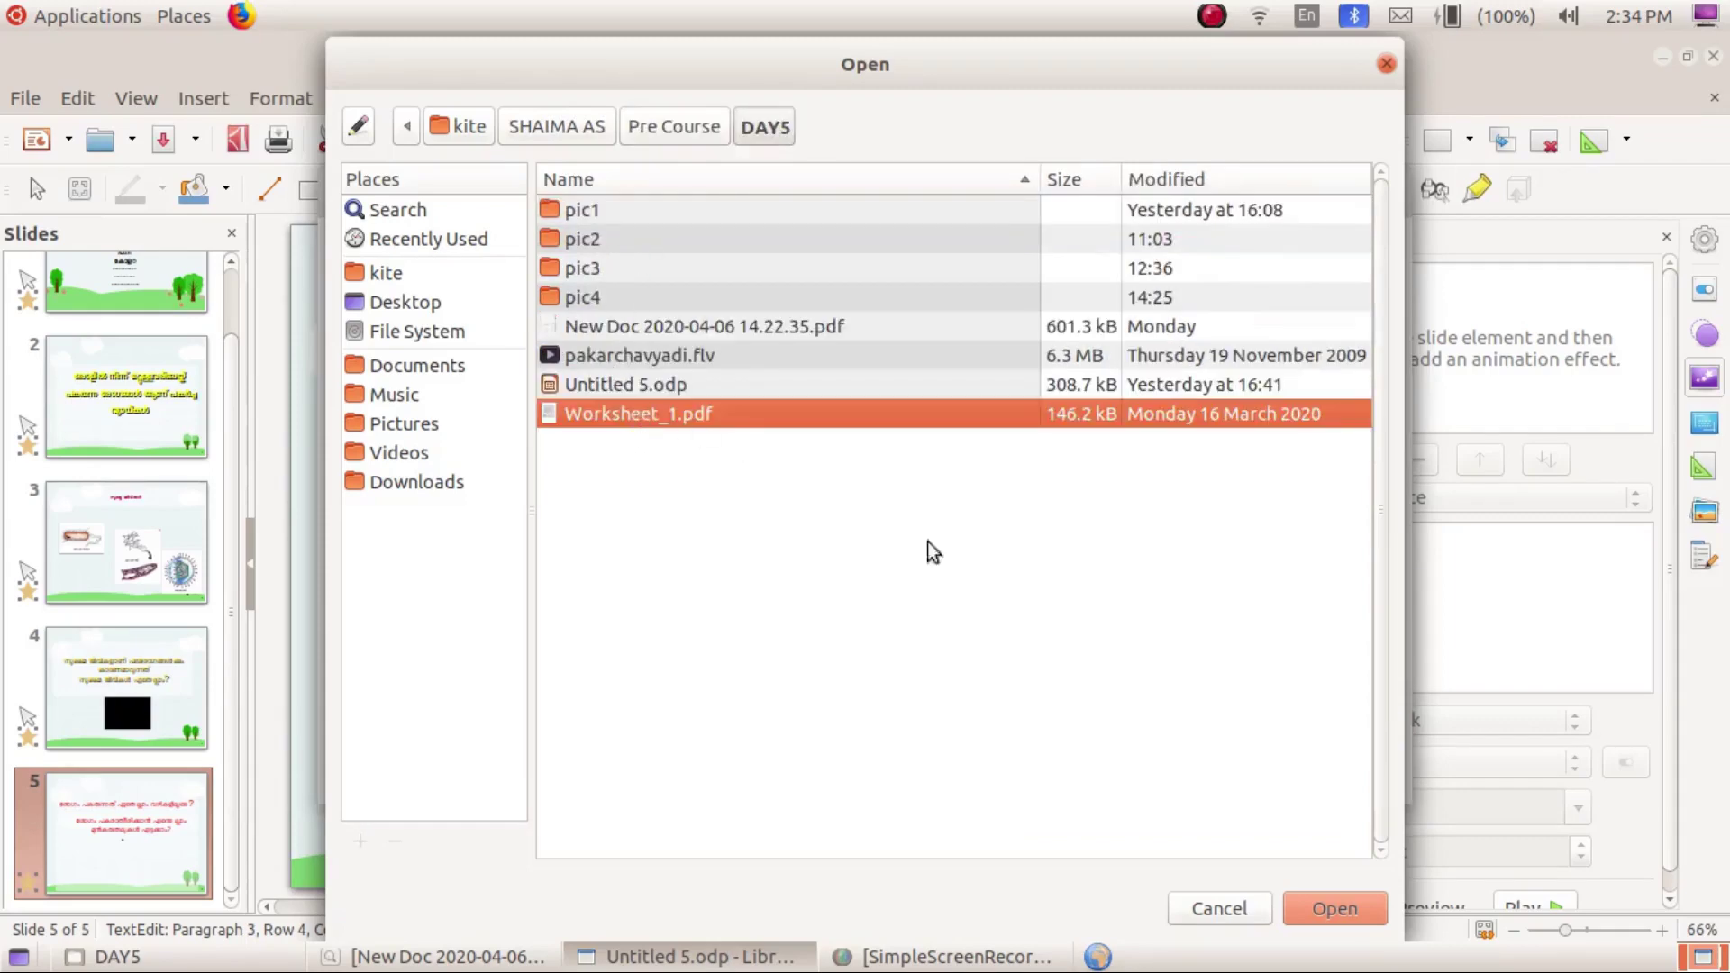
left_click(1348, 906)
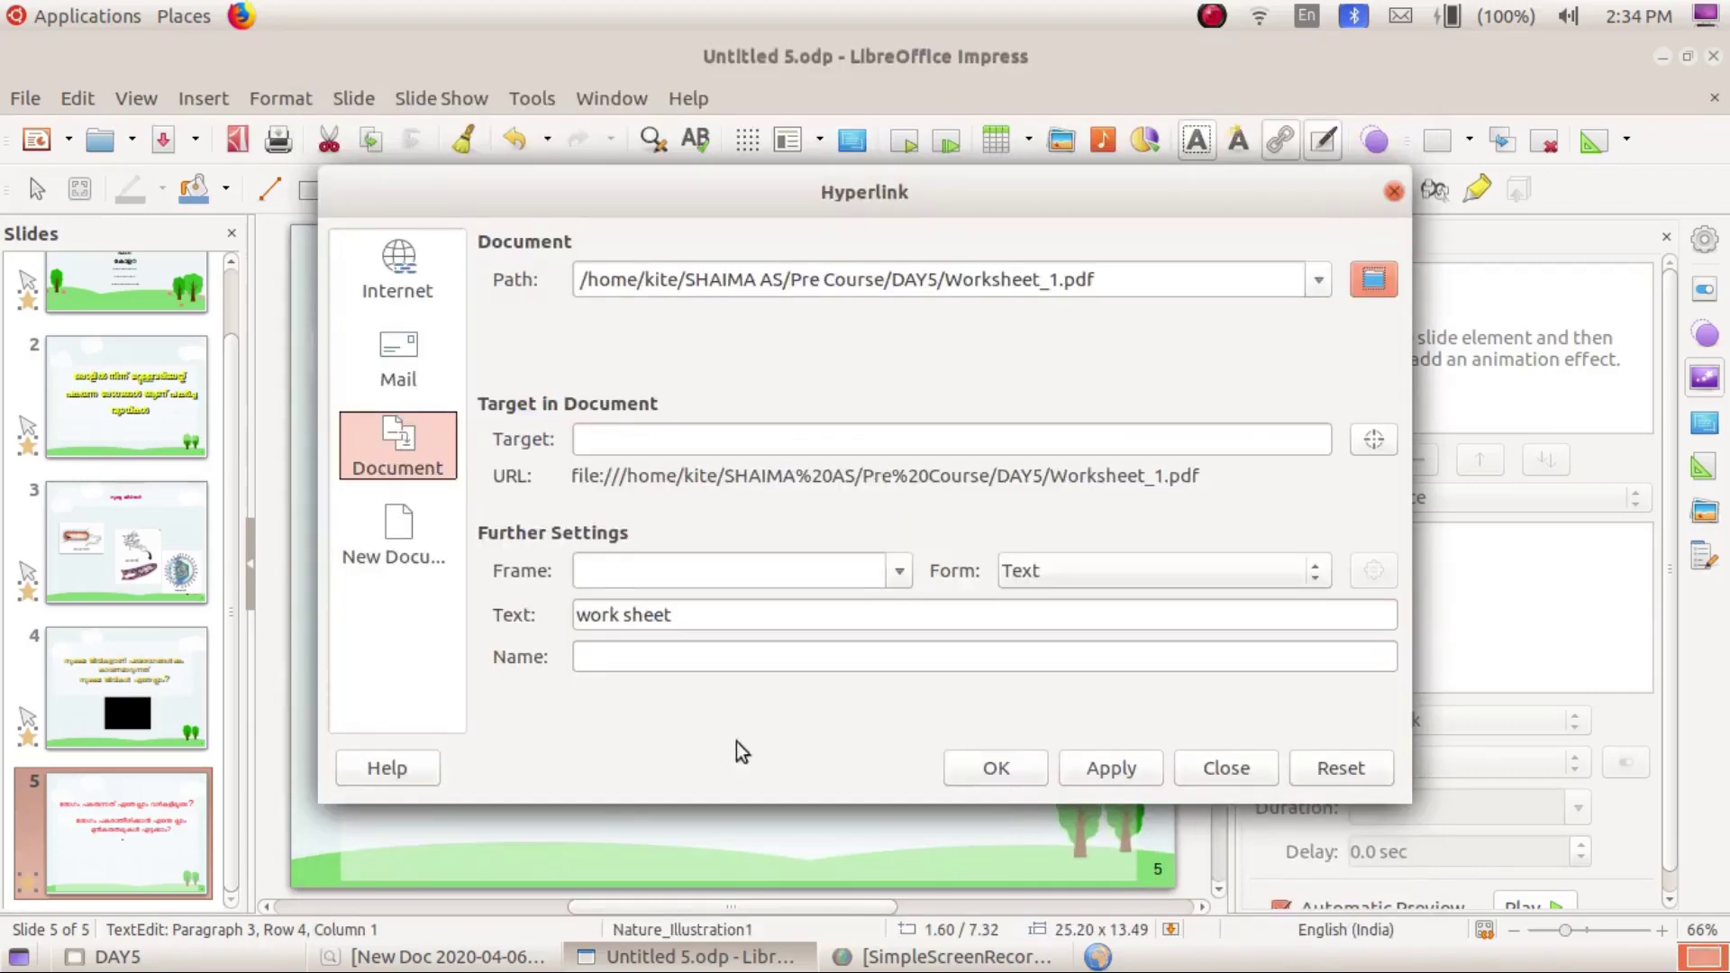
left_click(995, 768)
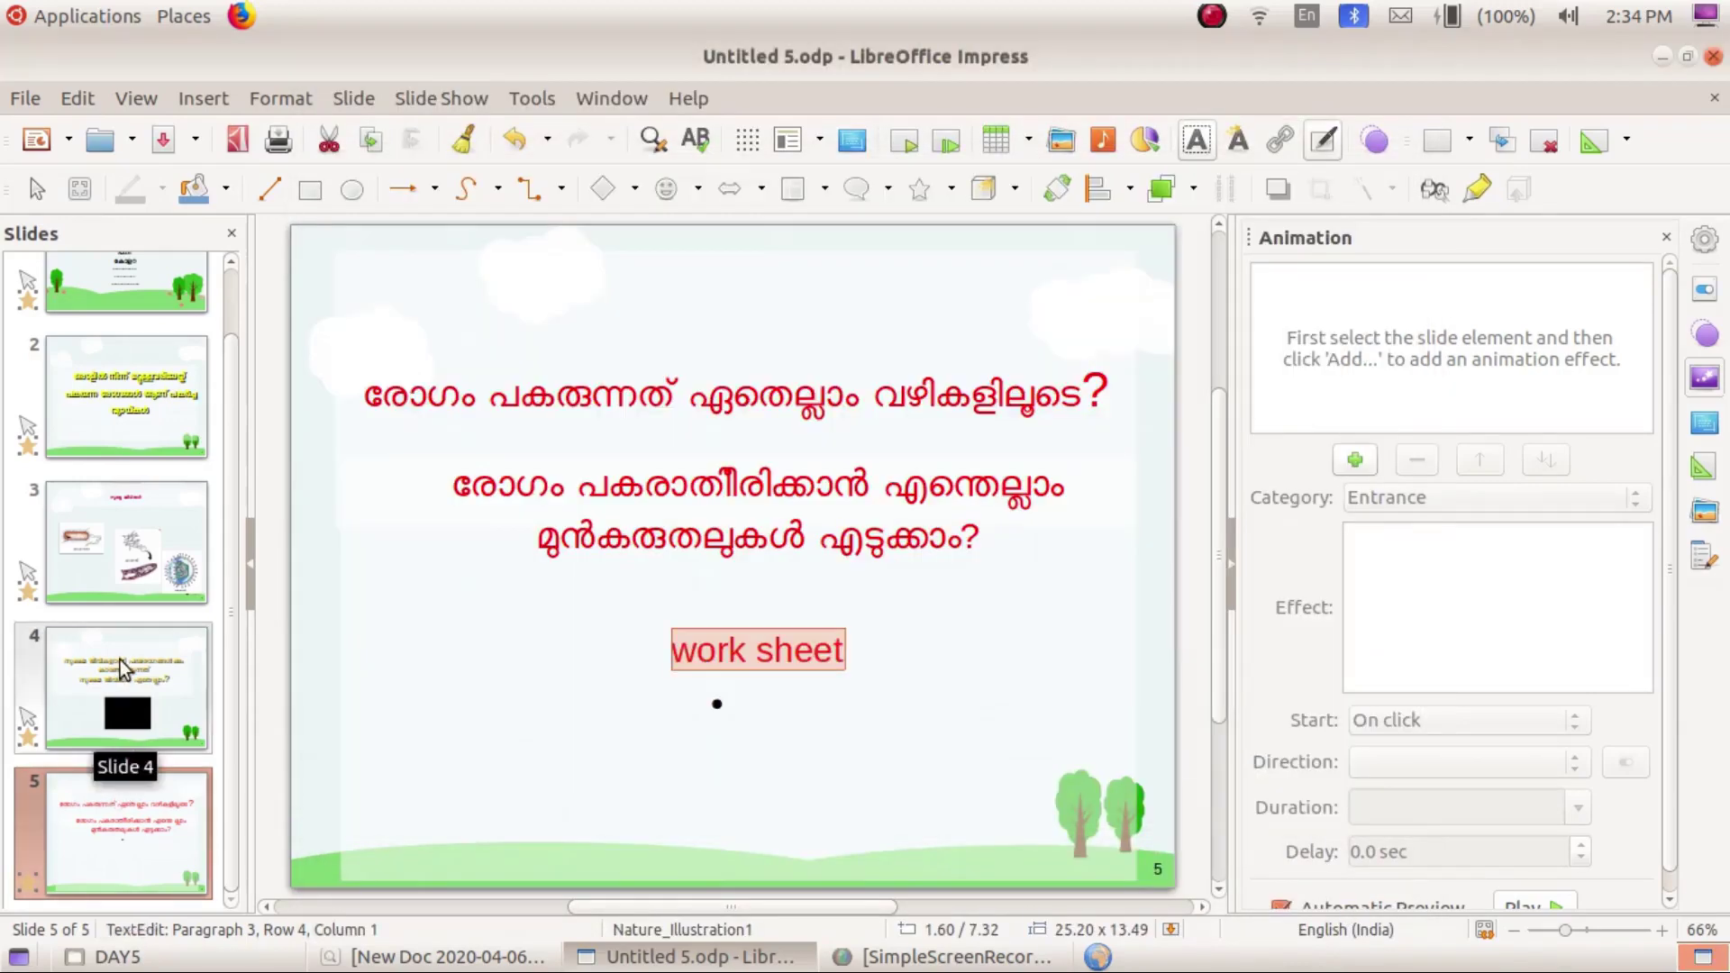
- Review the handwritten plan for slides III to V in the New Doc 2020-04-06 PDF and return to the presentation
left_click_drag(1224, 598, 1216, 644)
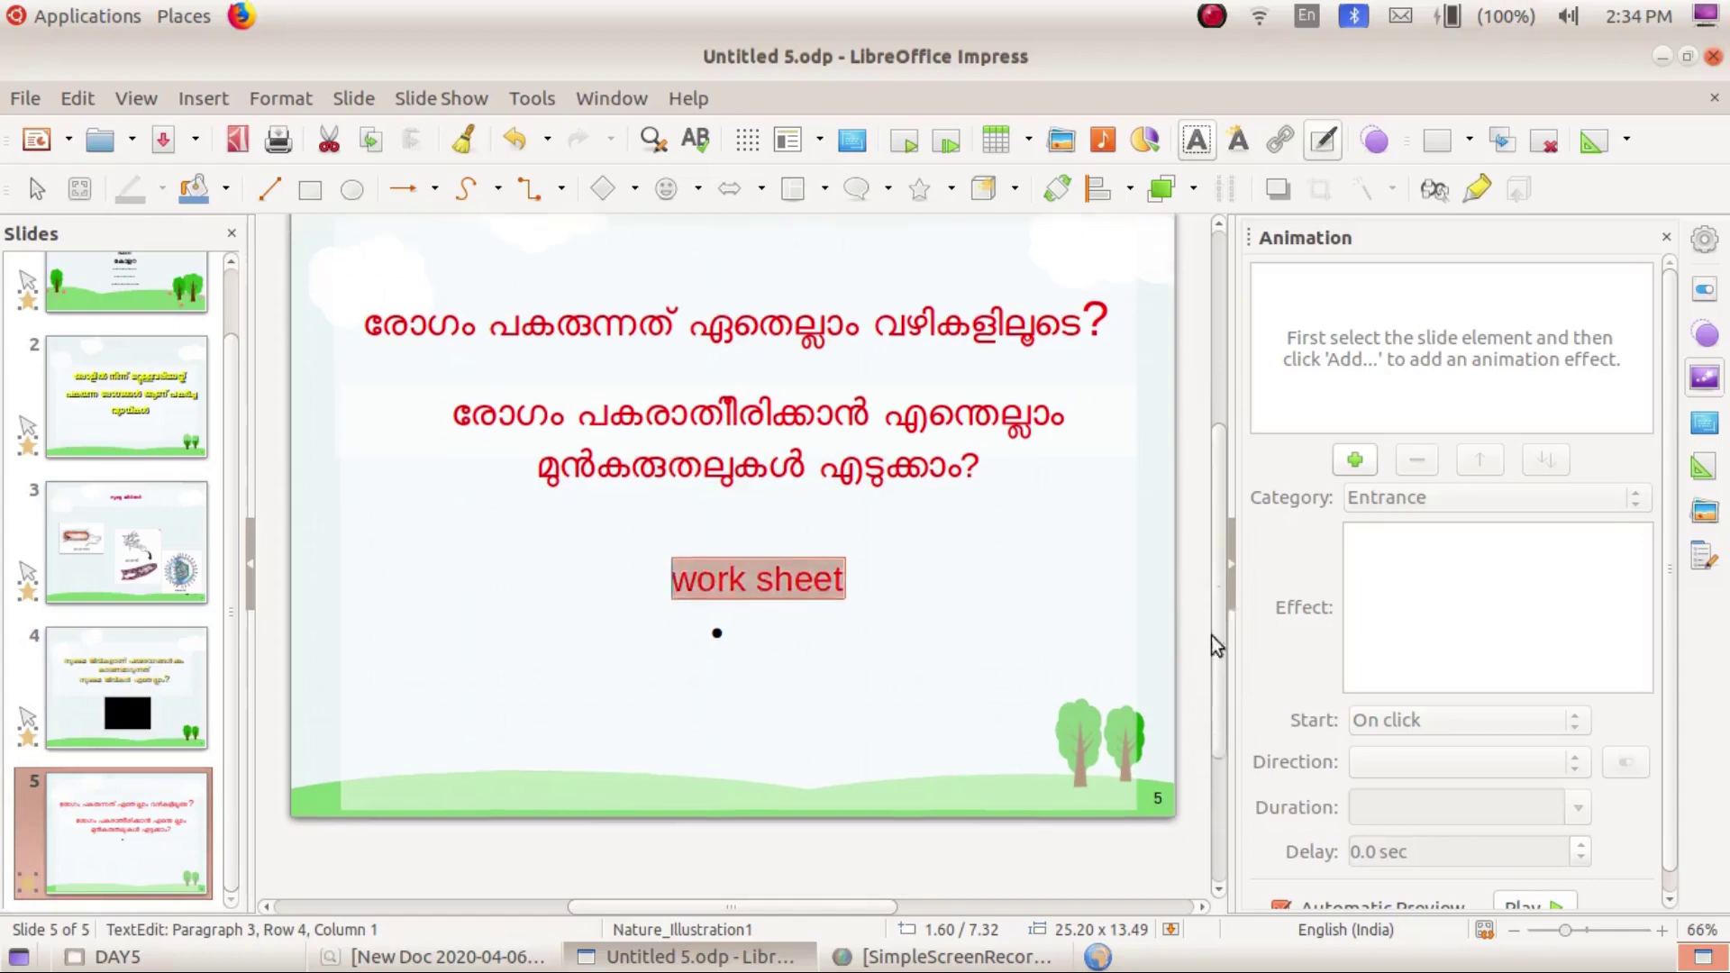
key("alt+Tab")
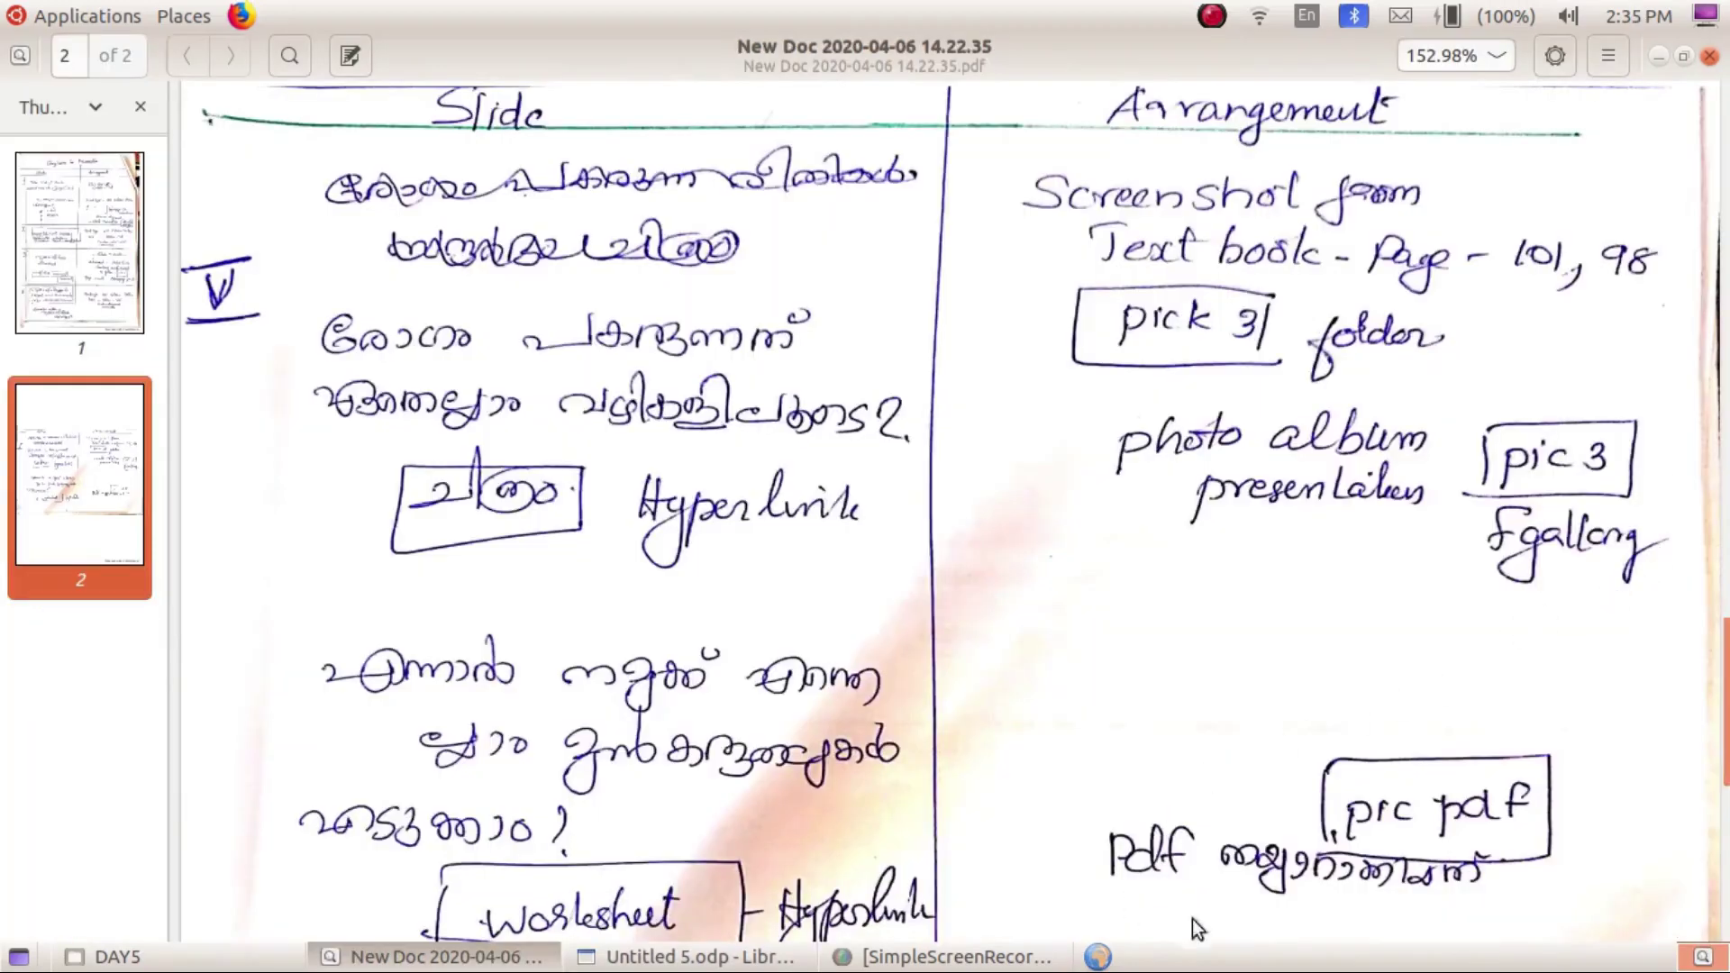
left_click_drag(1722, 650, 1727, 403)
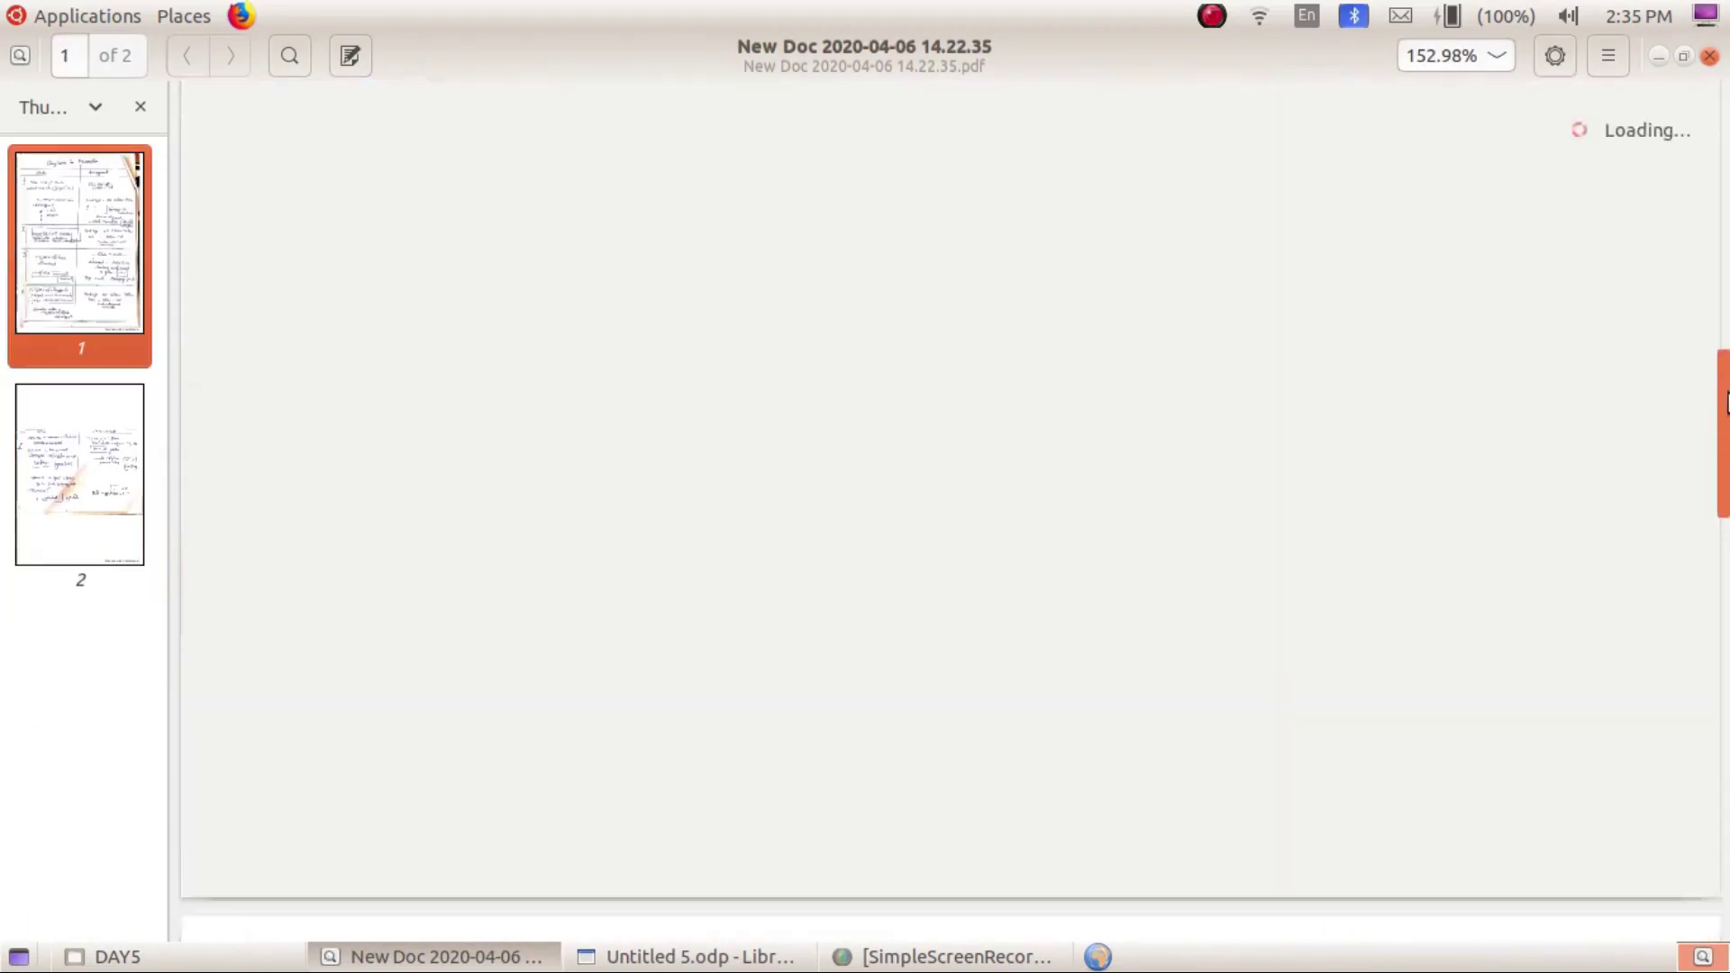
scroll(1559, 541, "down", 2)
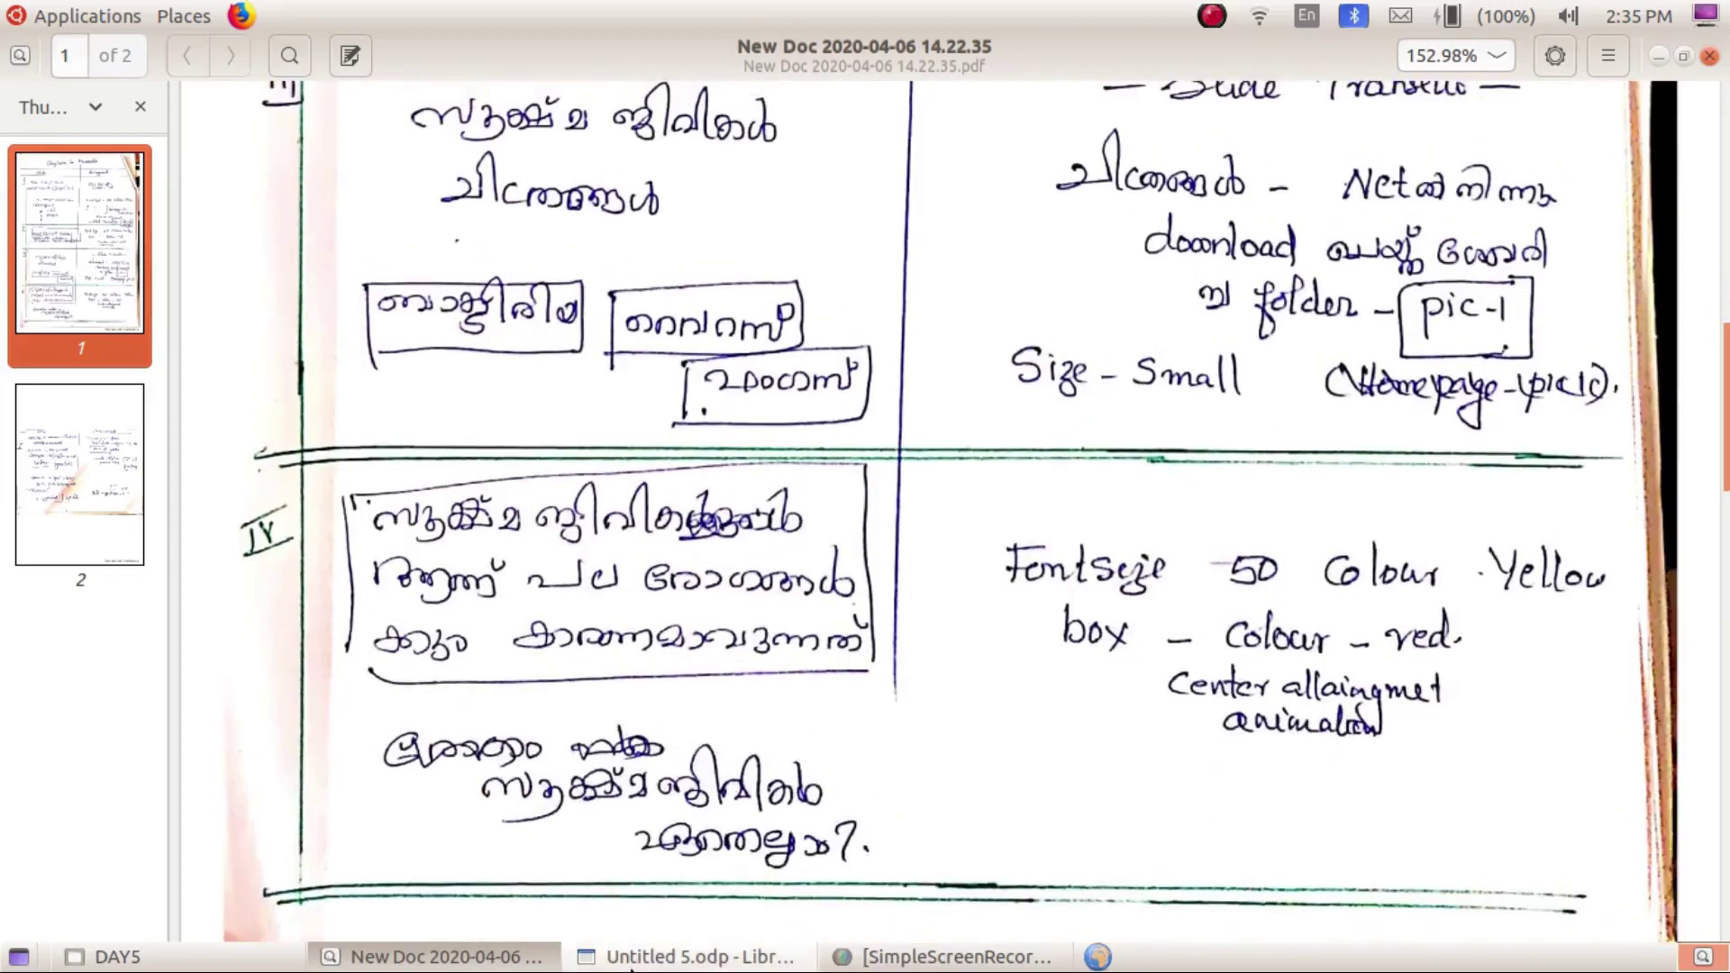
left_click(632, 960)
- Run the slide show from slide 5, follow the title's link to the pic4 gallery, browse its pictures and close all Firefox tabs
left_click(437, 99)
left_click(506, 157)
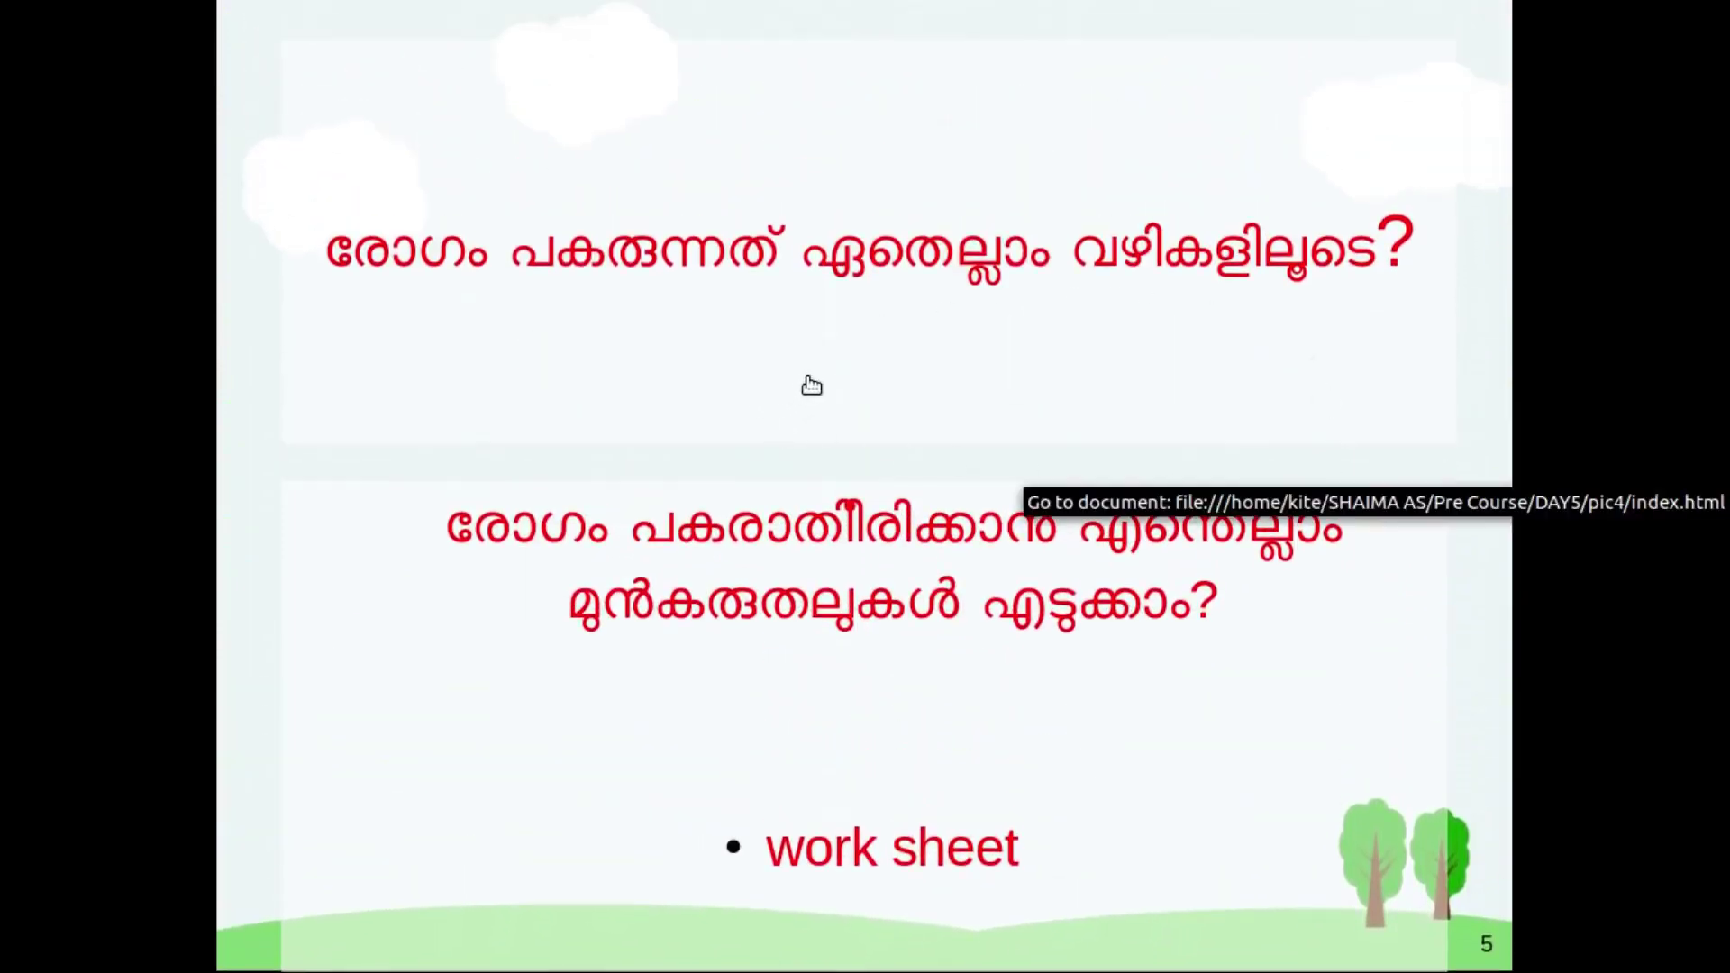
left_click(800, 260)
left_click(1459, 575)
left_click(1467, 581)
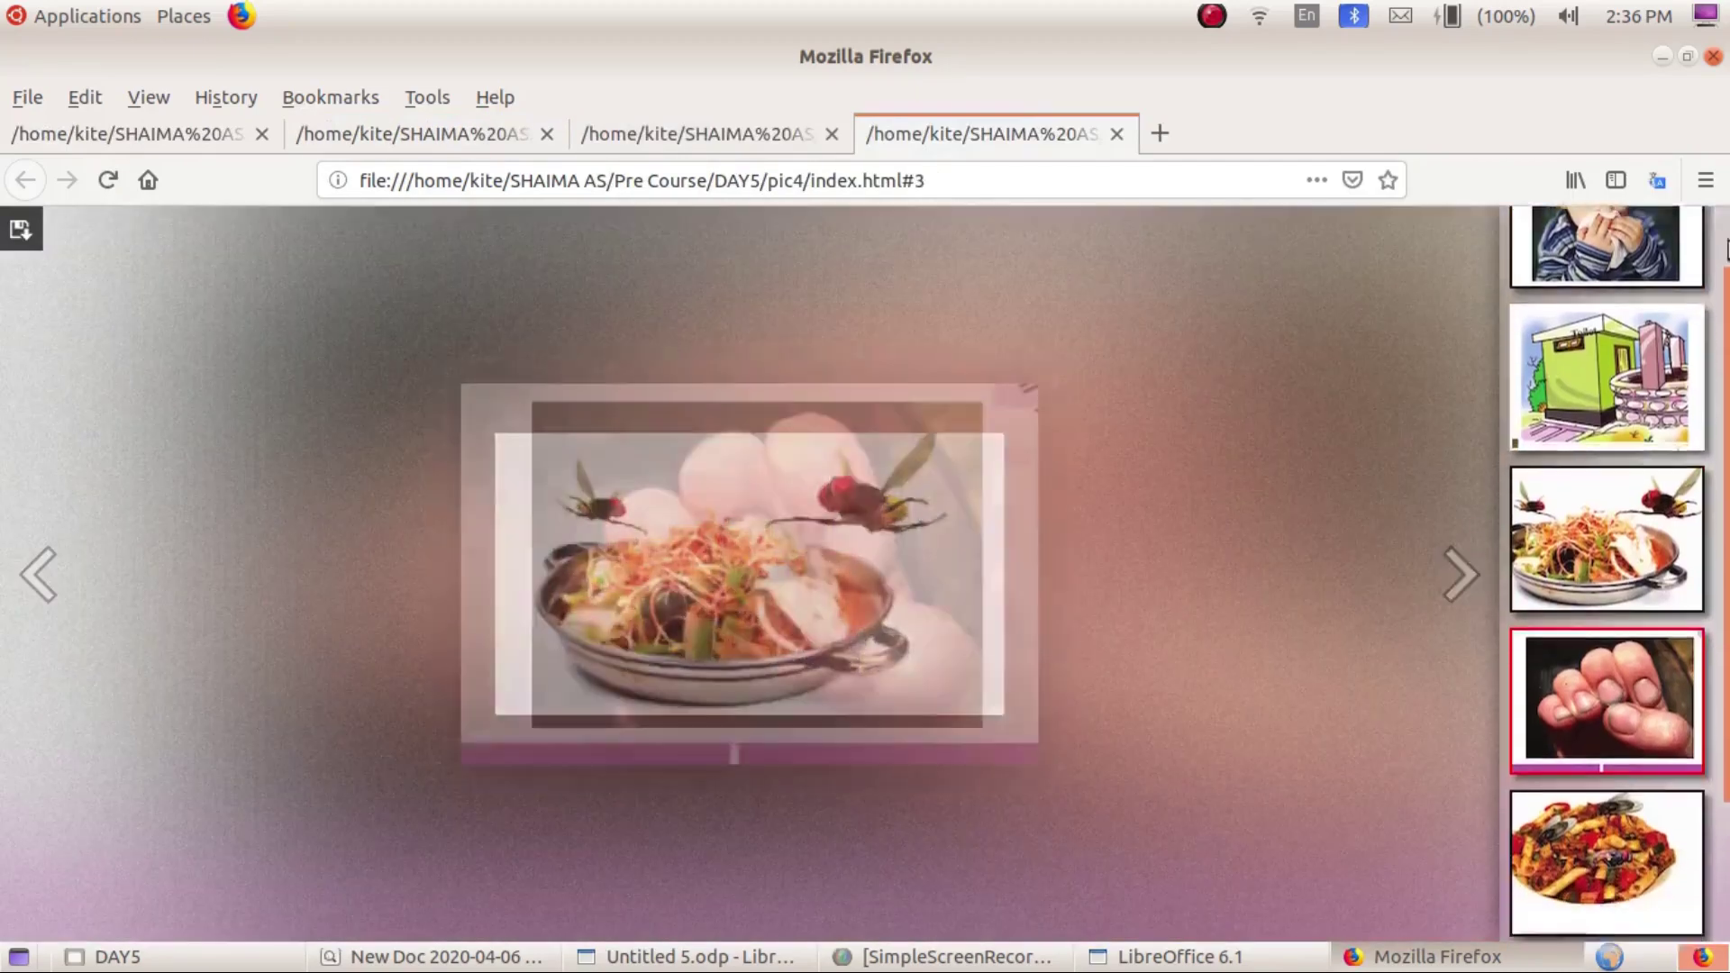
left_click(1713, 56)
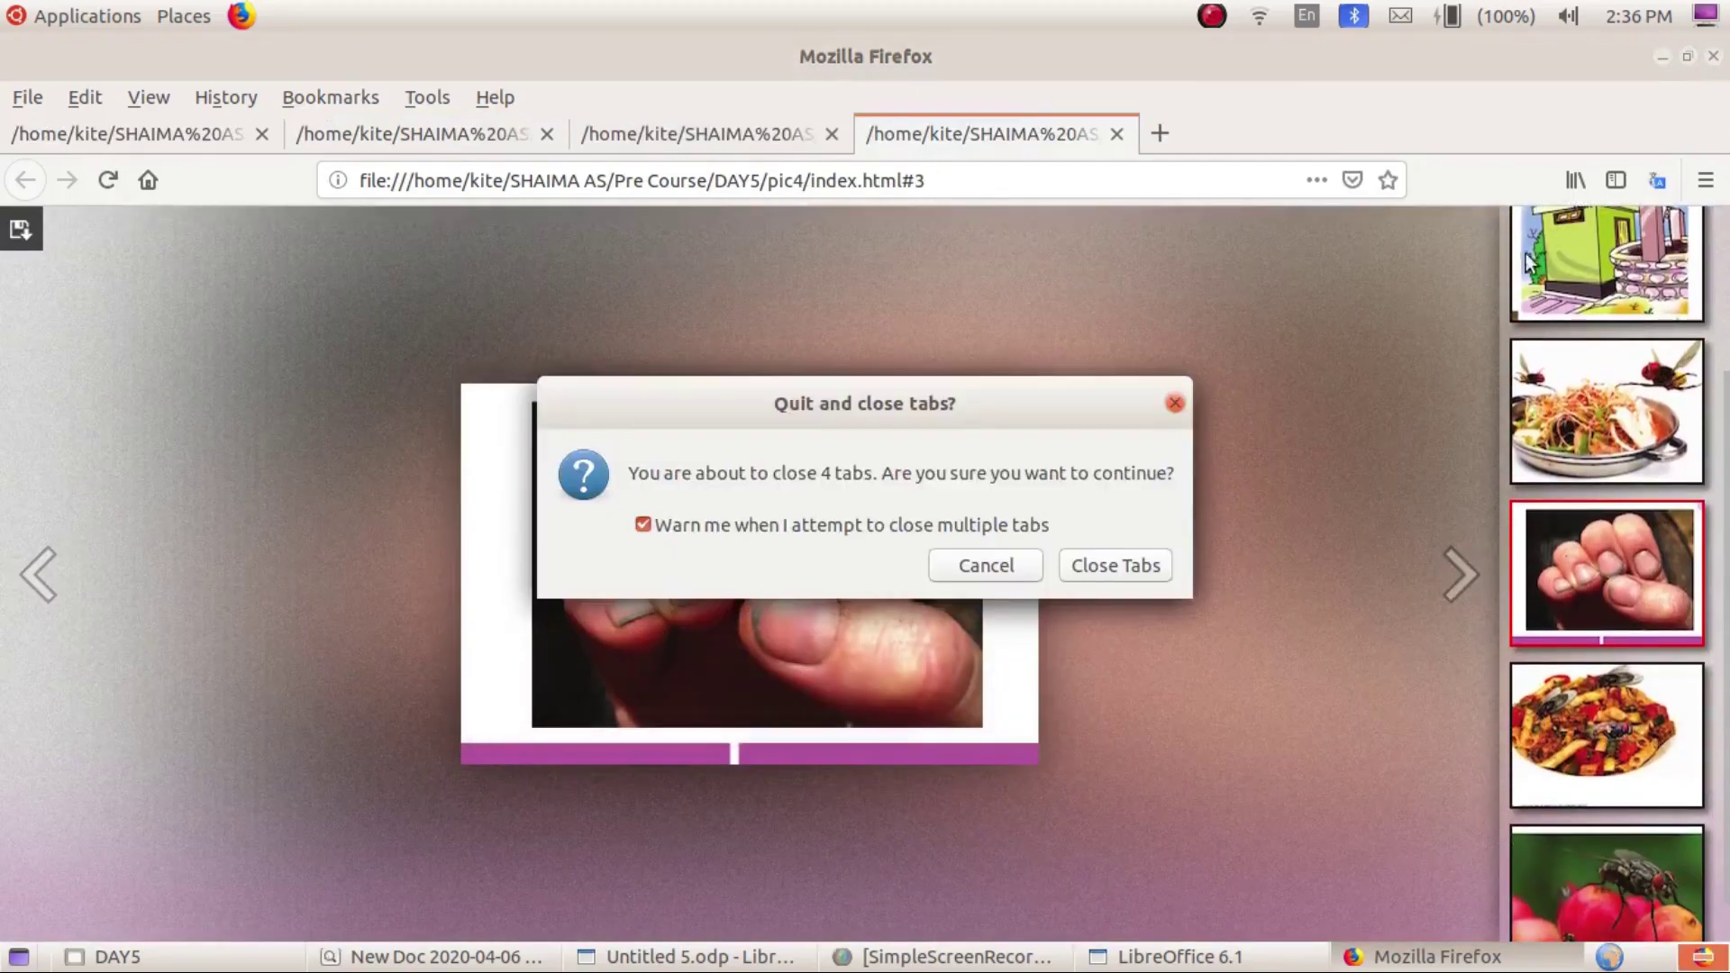
left_click(1115, 580)
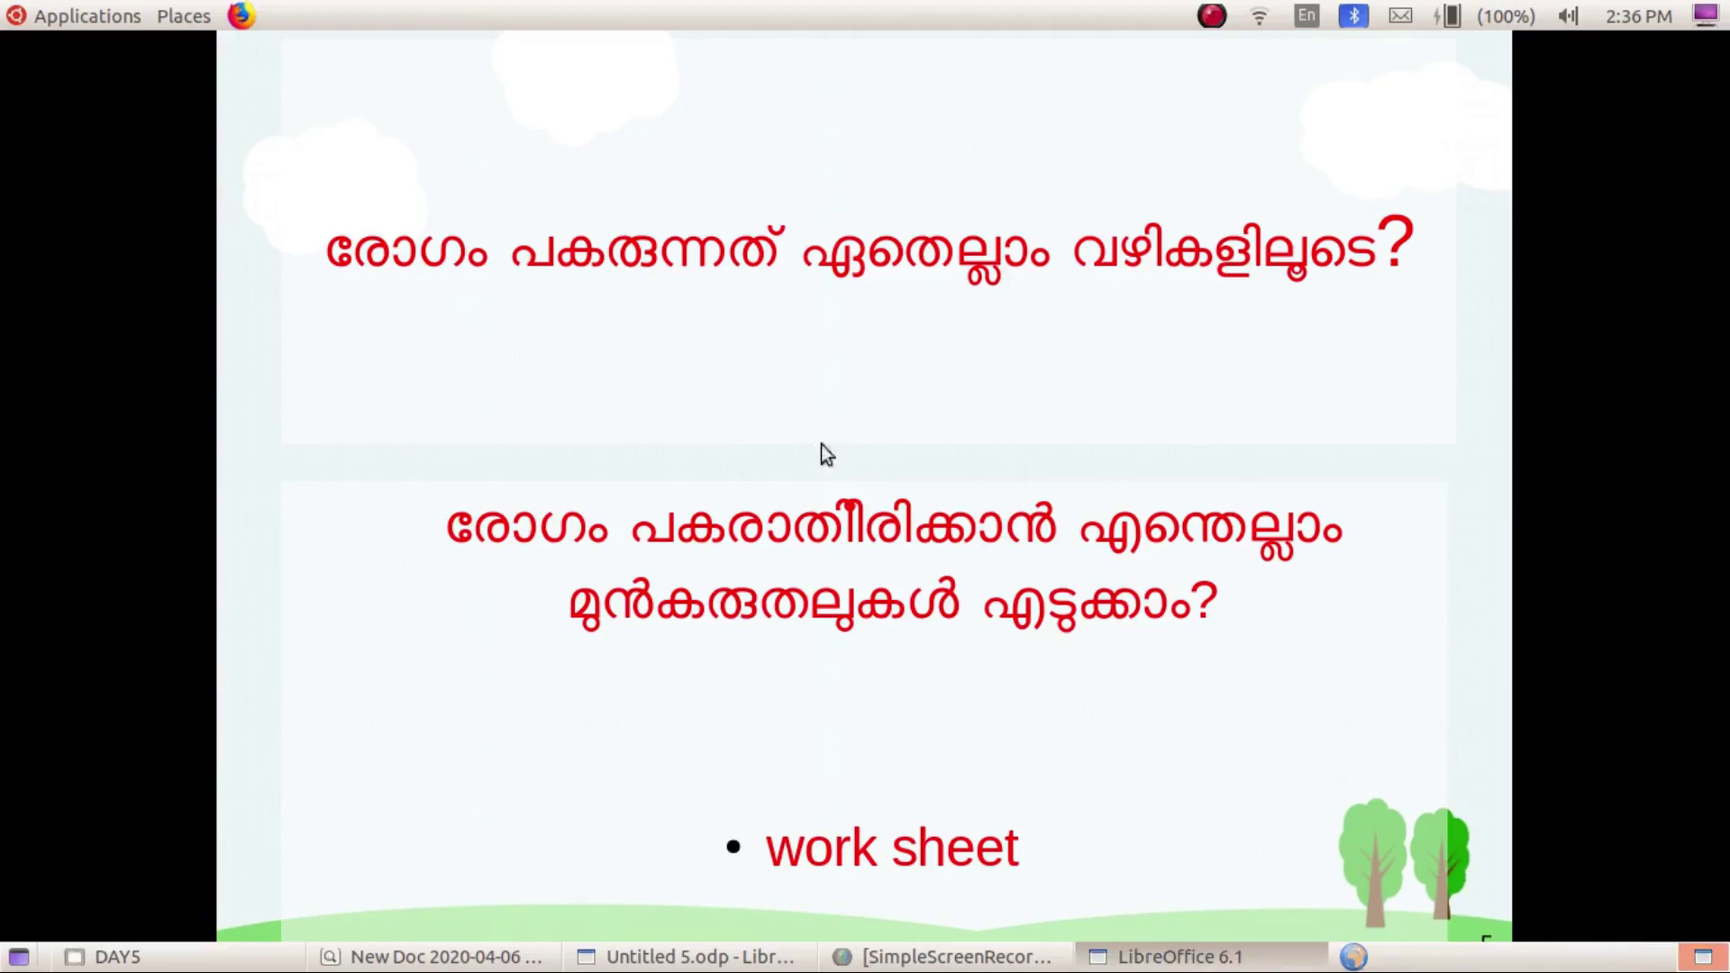
- Test the "work sheet" hyperlink on slide 5 in the running slide show
left_click(856, 863)
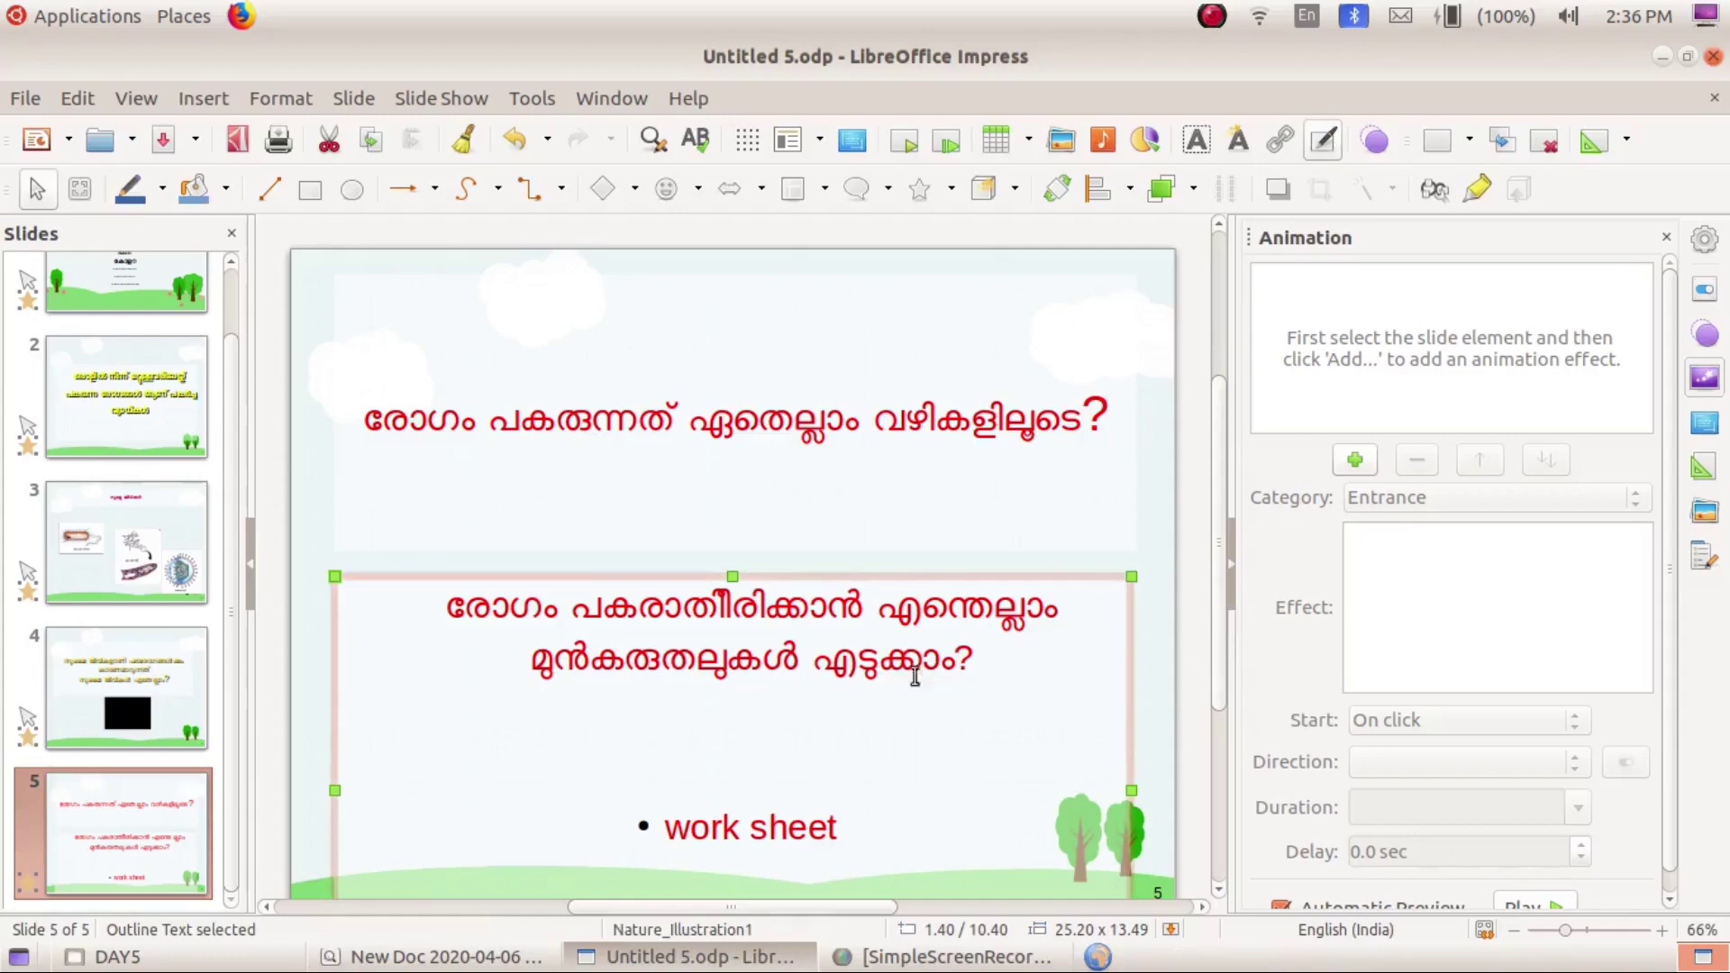
- Review the handwritten slide plan from section III through V in the New Doc 2020-04-06 PDF, then close the document
left_click(404, 960)
scroll(1722, 428, "up", 5)
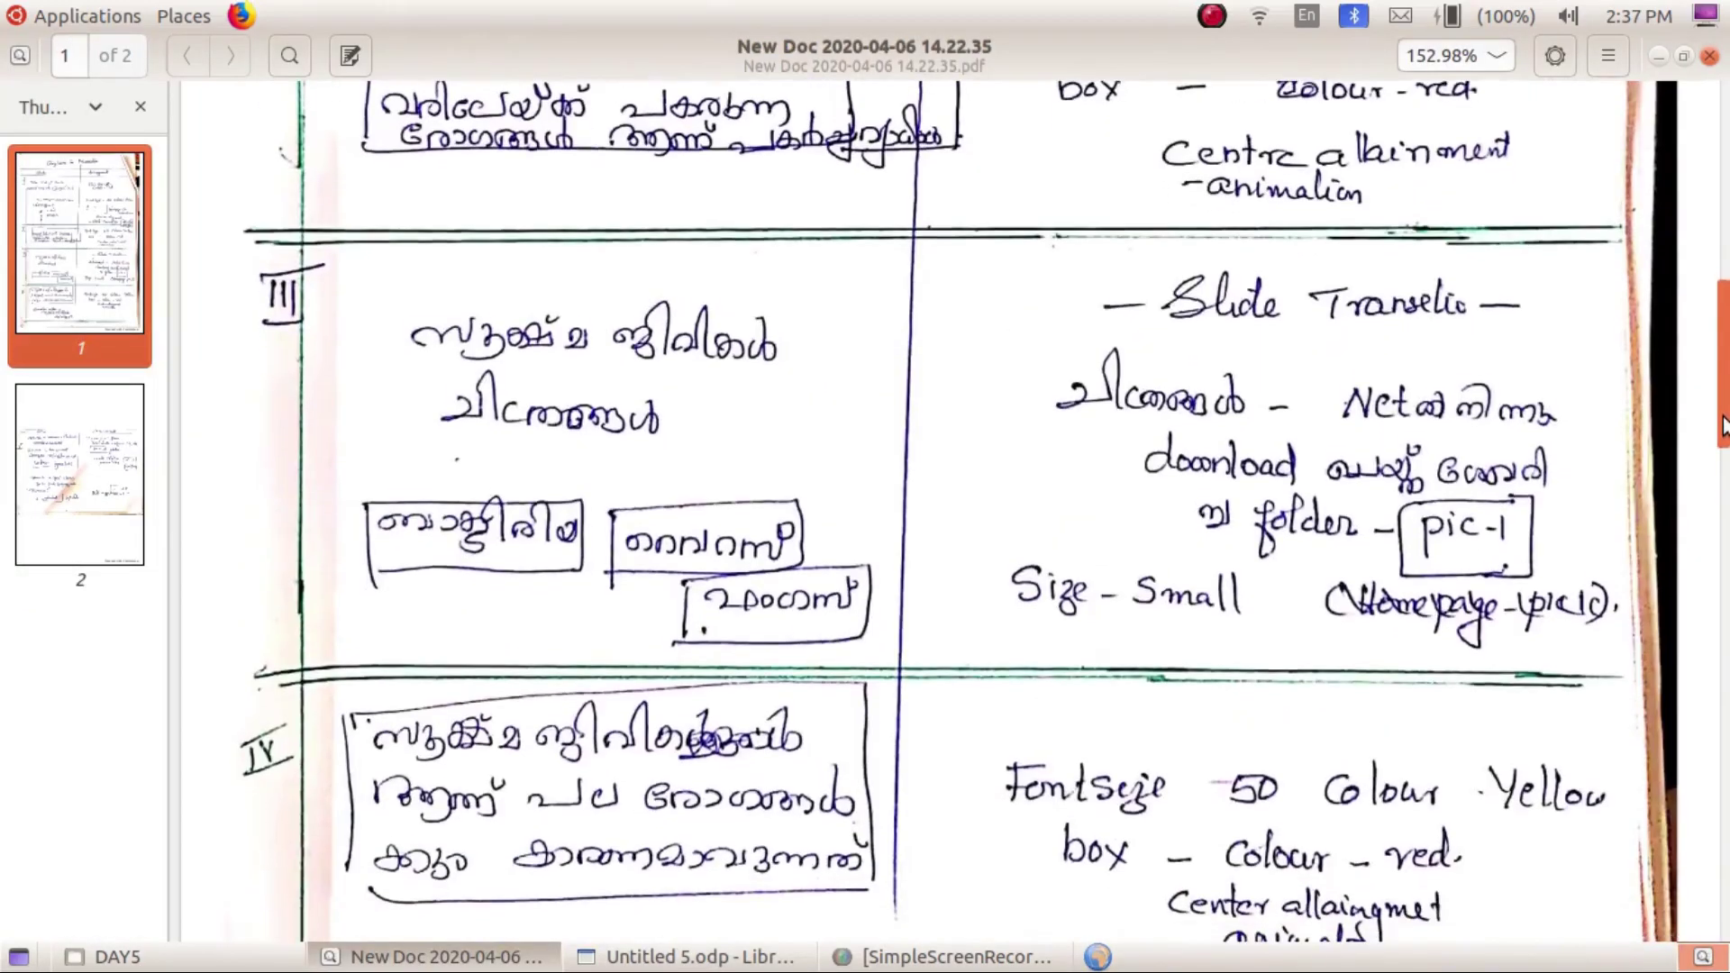
left_click_drag(1723, 428, 1721, 531)
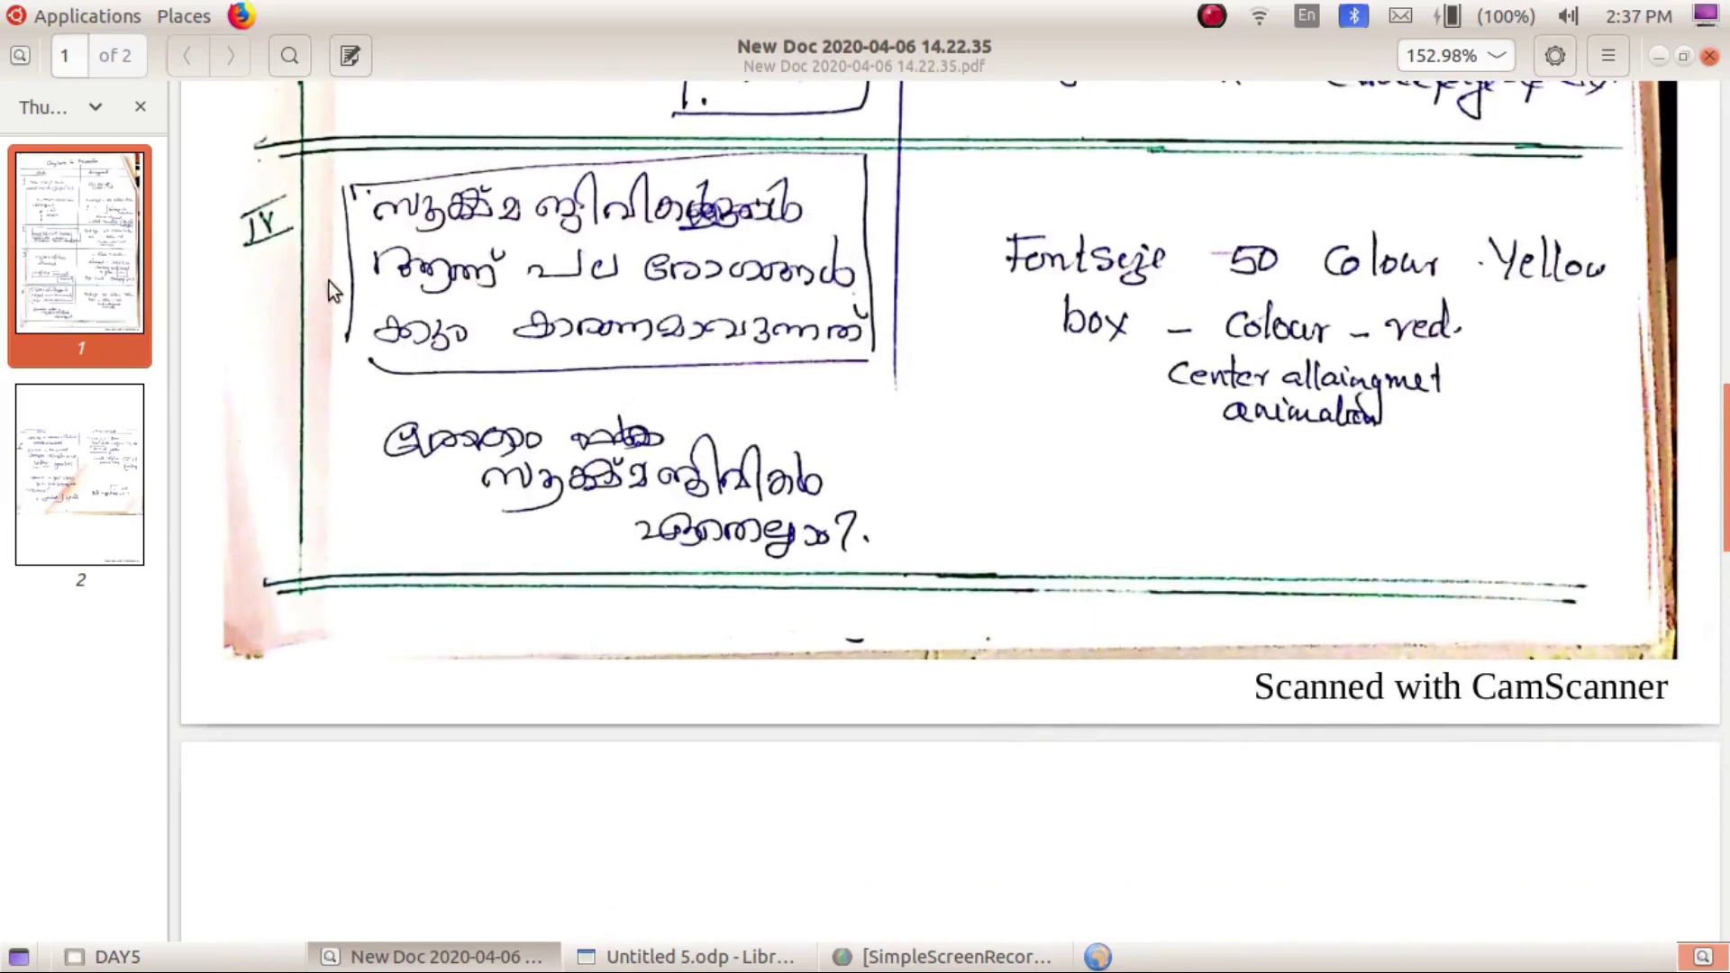
scroll(1709, 442, "up", 3)
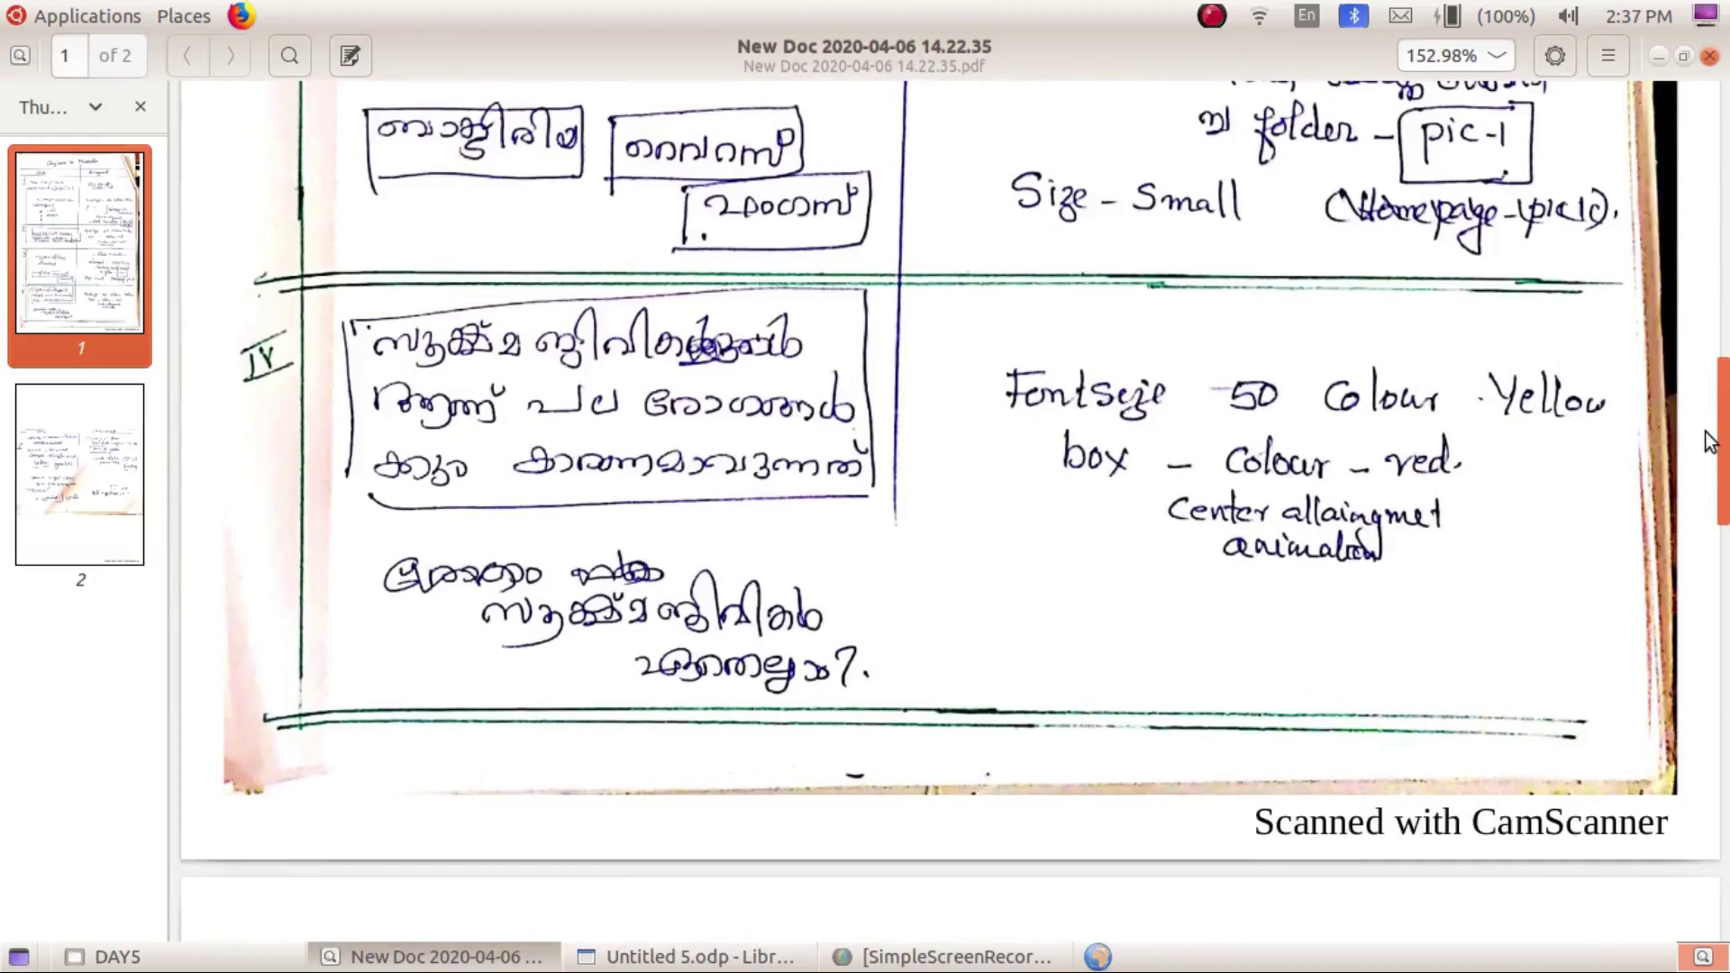
left_click_drag(1709, 441, 1718, 734)
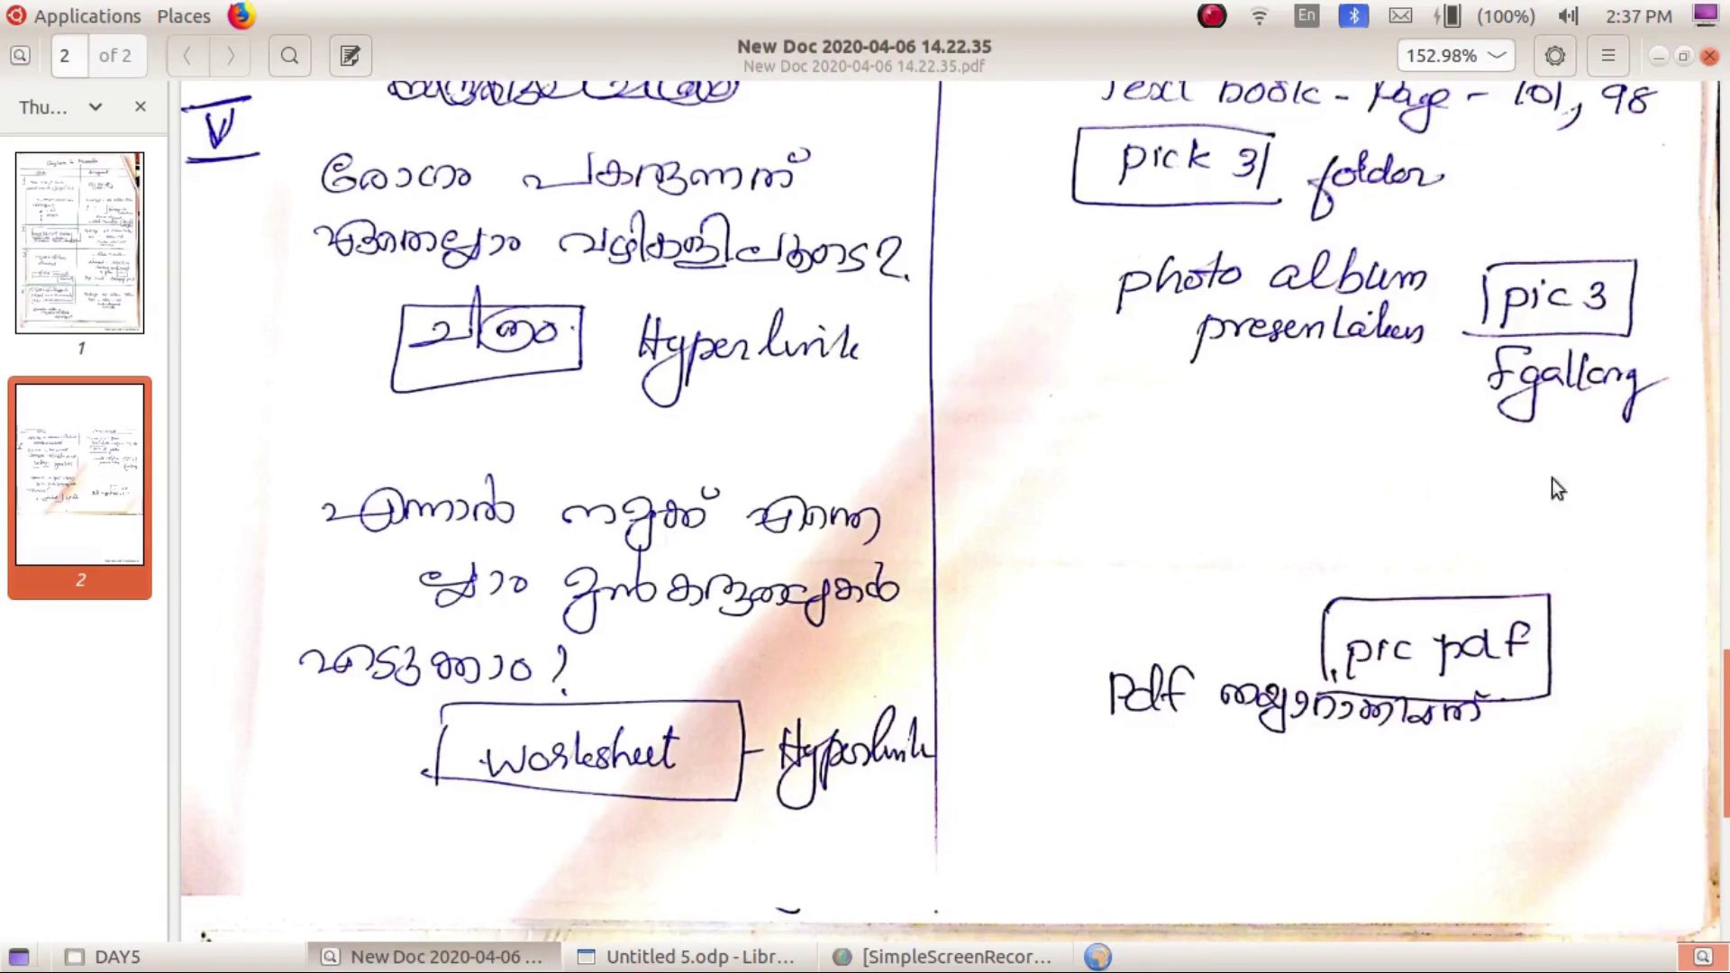
scroll(1725, 730, "up", 5)
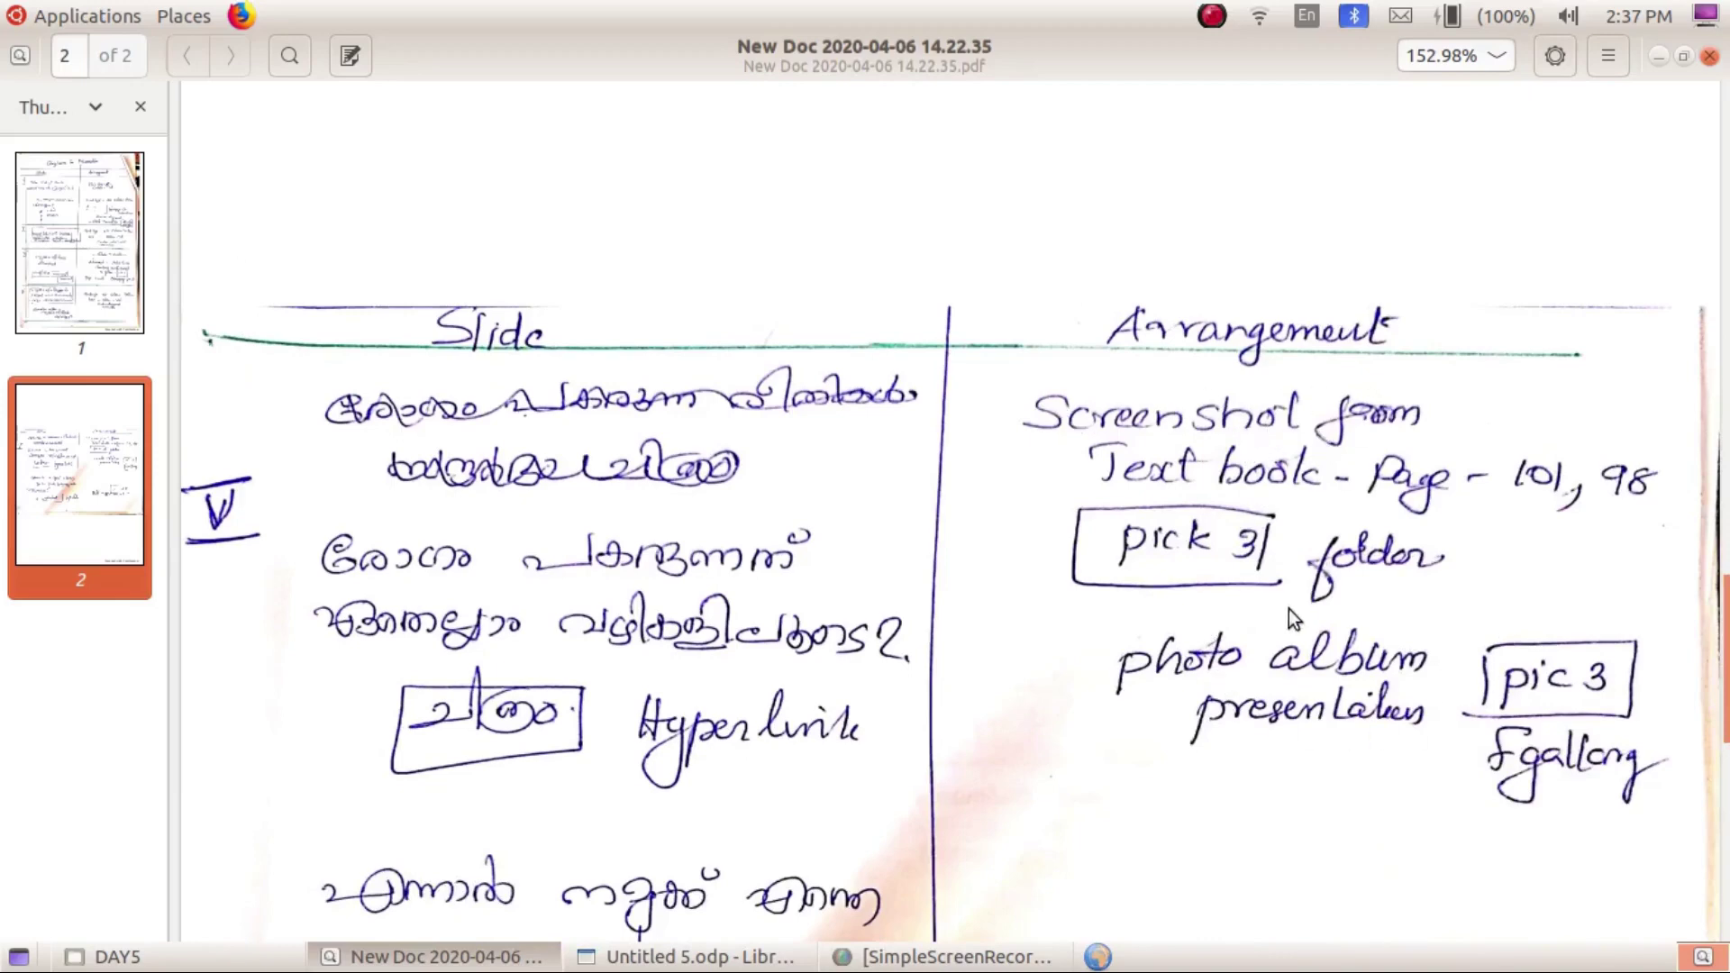
scroll(1285, 609, "down", 8)
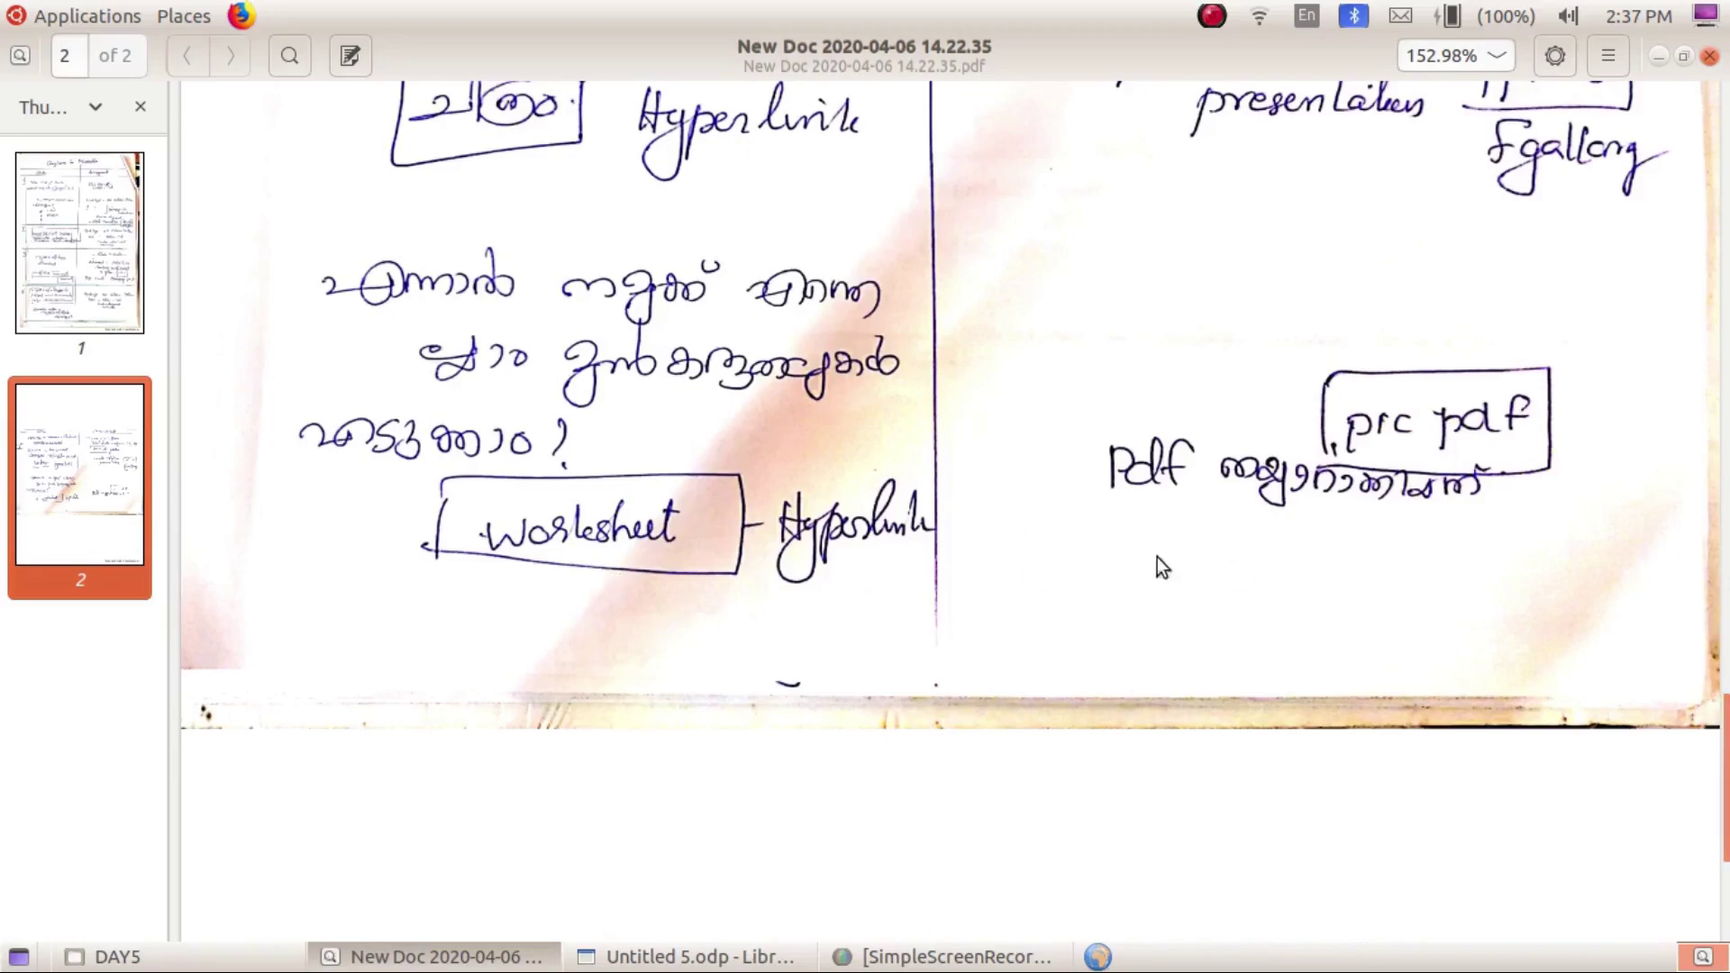
mouse_move(1725, 797)
left_mouse_down()
mouse_move(1719, 630)
mouse_move(1712, 767)
left_mouse_up()
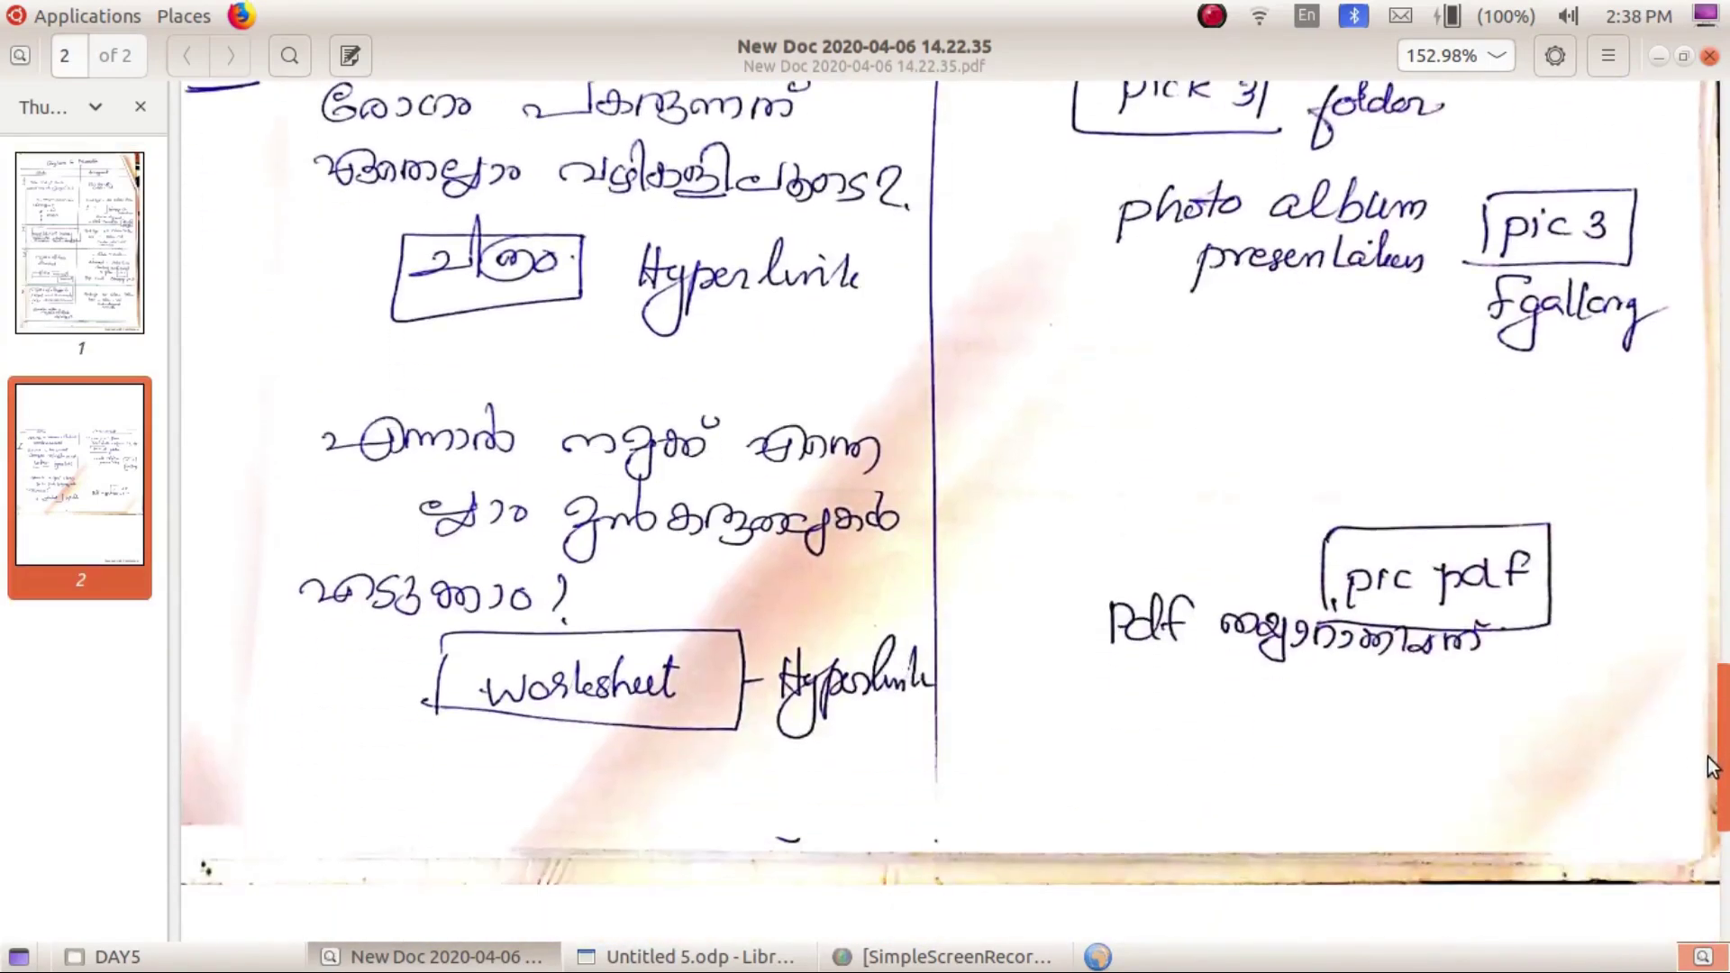
key("ctrl+w")
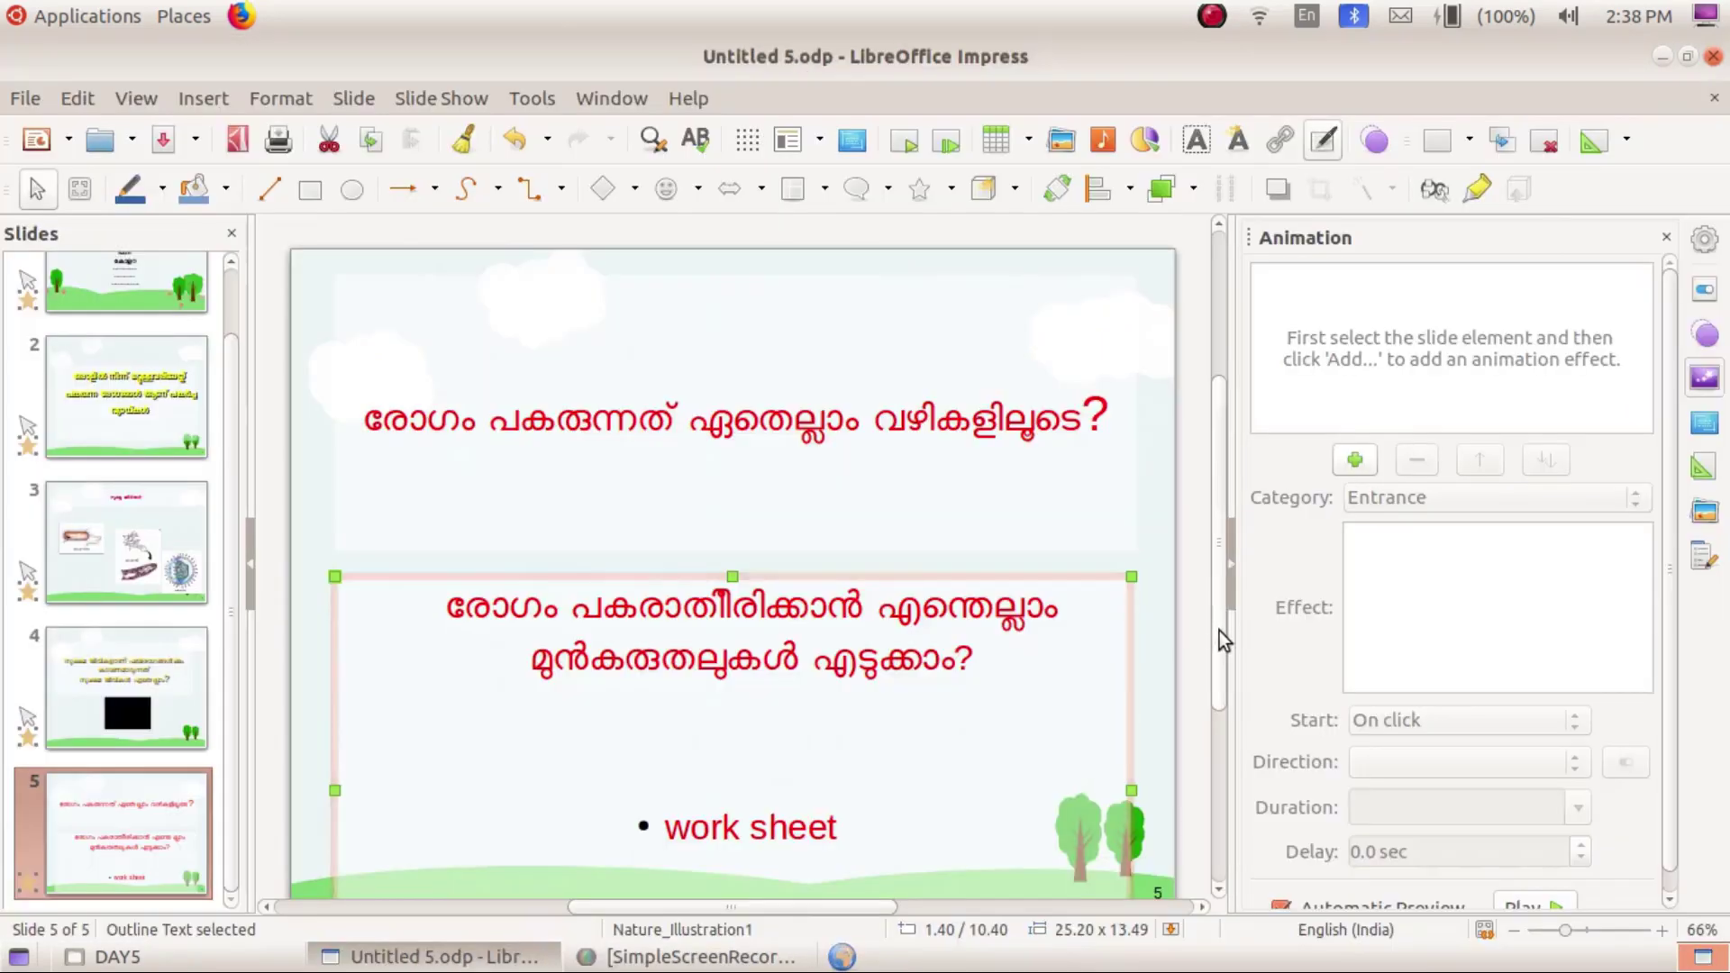
- Go back to slide 1 of the Untitled 5.odp presentation and view its title area
left_click_drag(1219, 631, 331, 643)
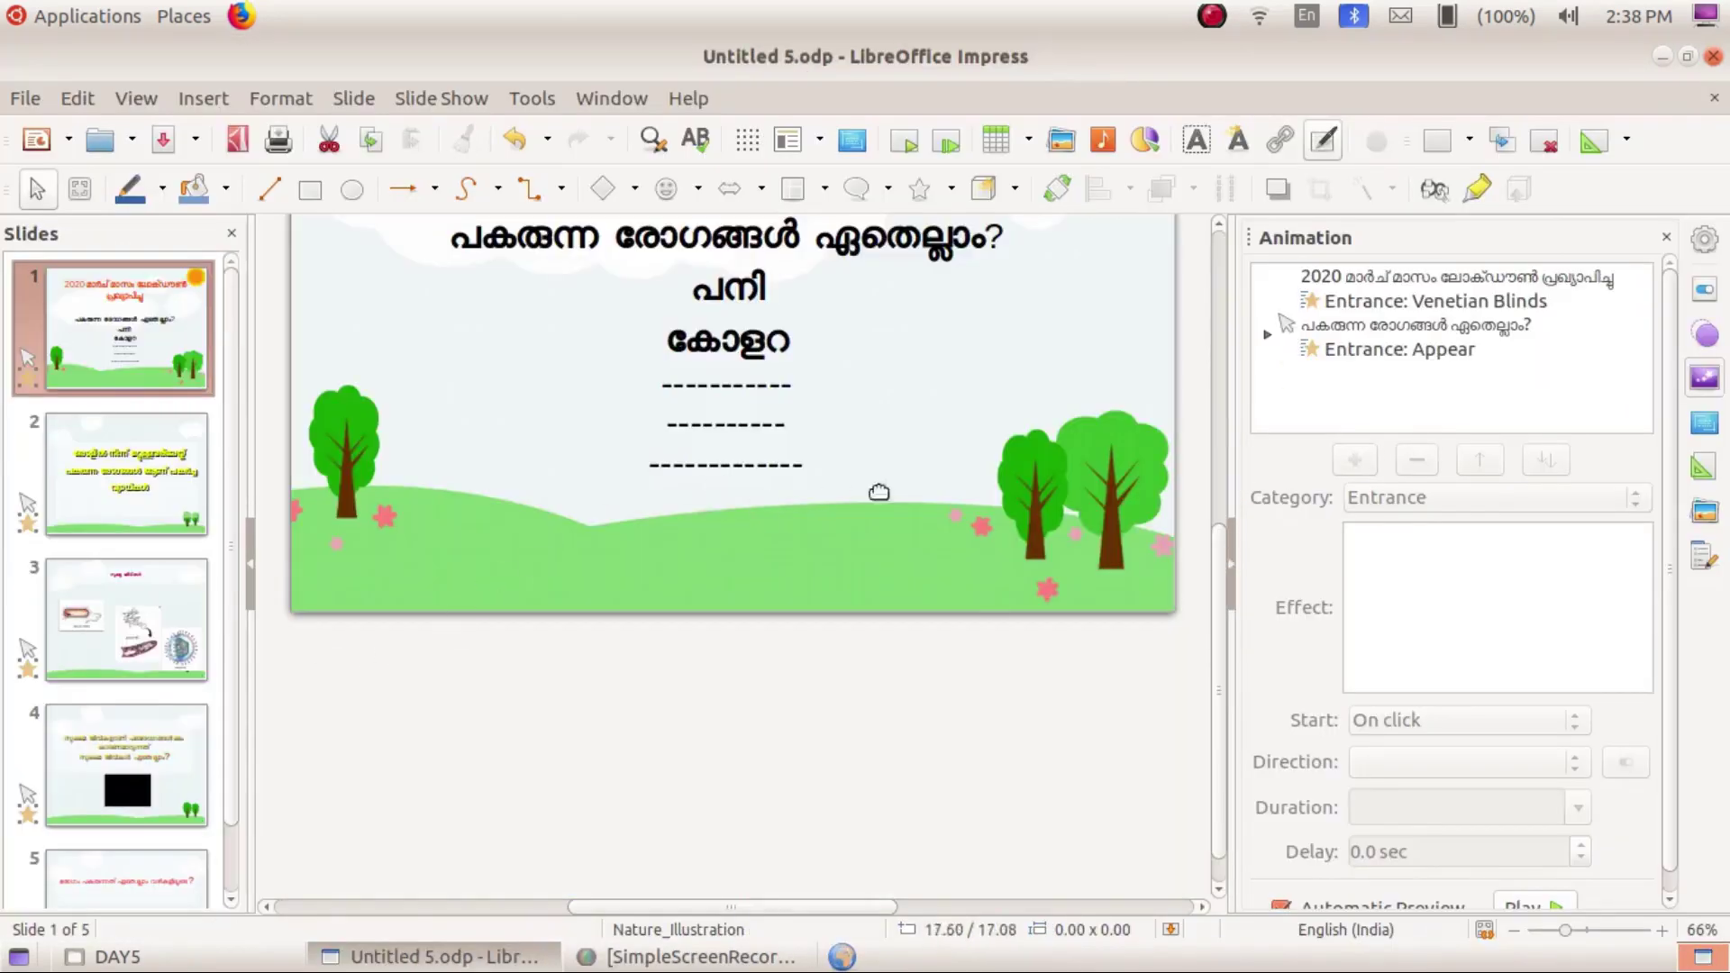
left_click_drag(1224, 694, 1245, 391)
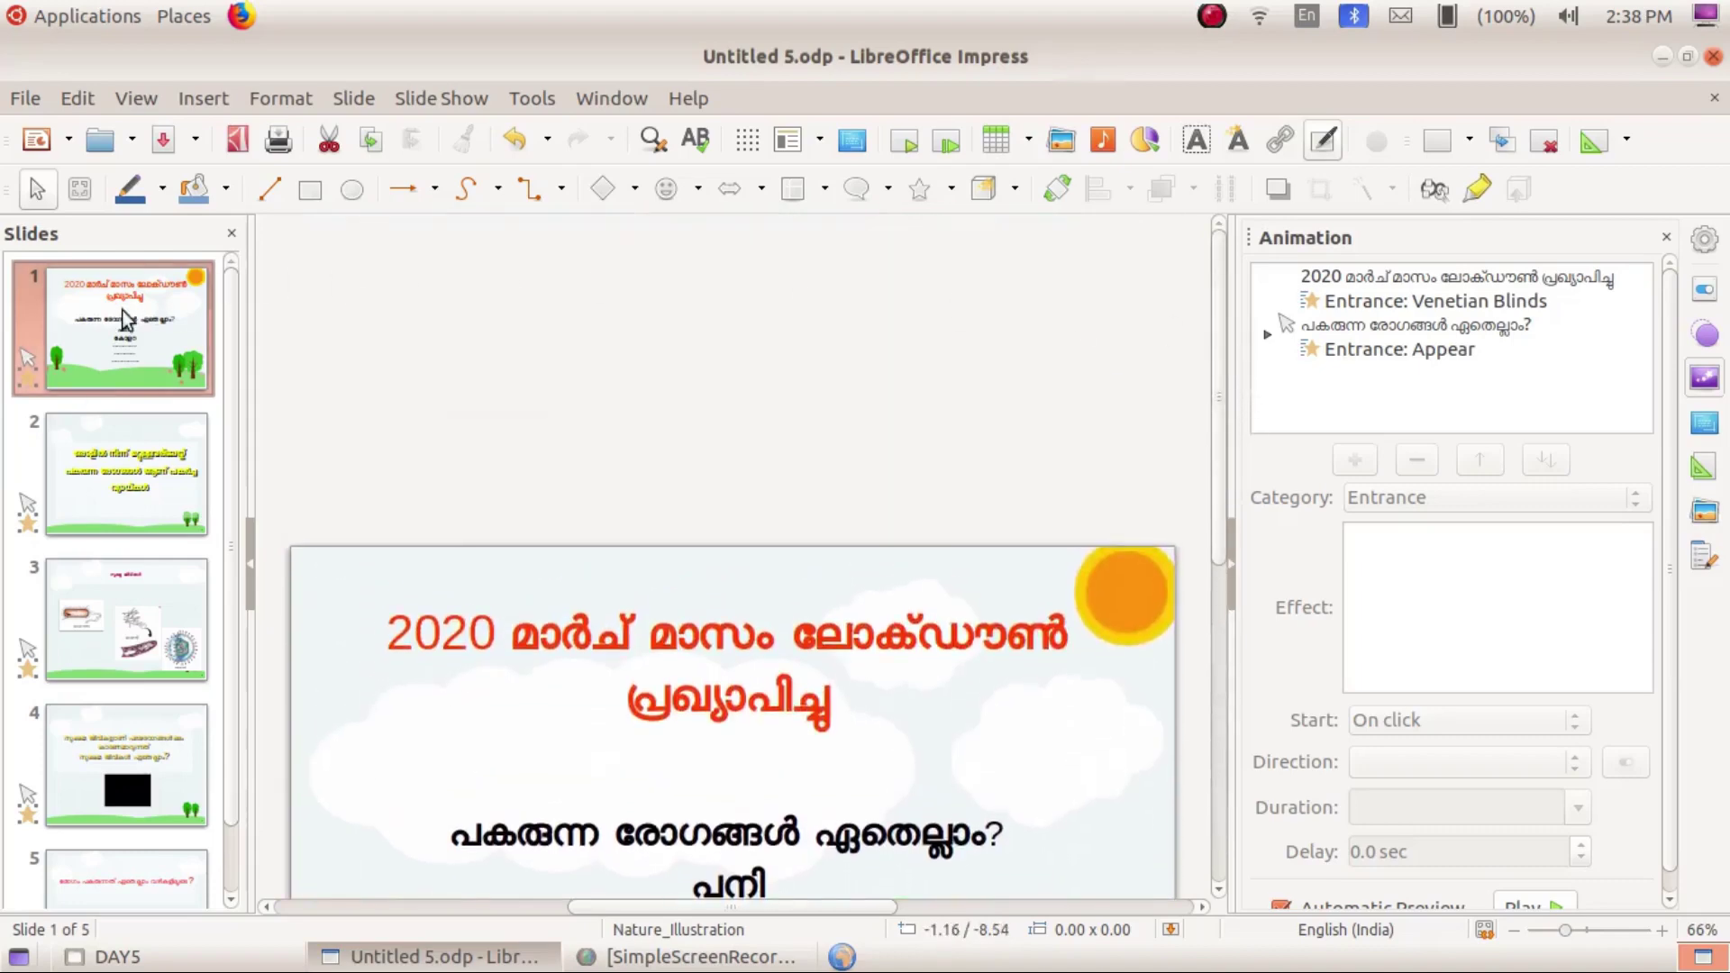